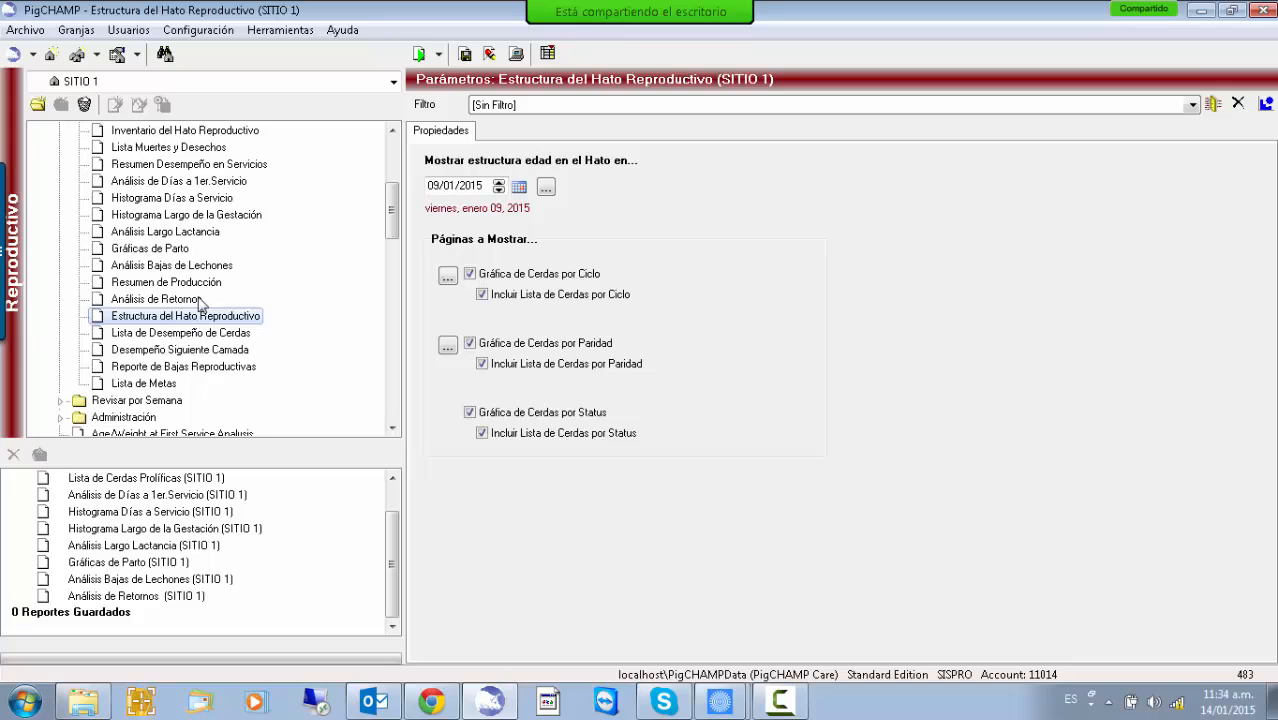
Run the Estructura del Hato Reproductivo report dated 09/01/2015 and examine its graph of sows by cycle
click(418, 56)
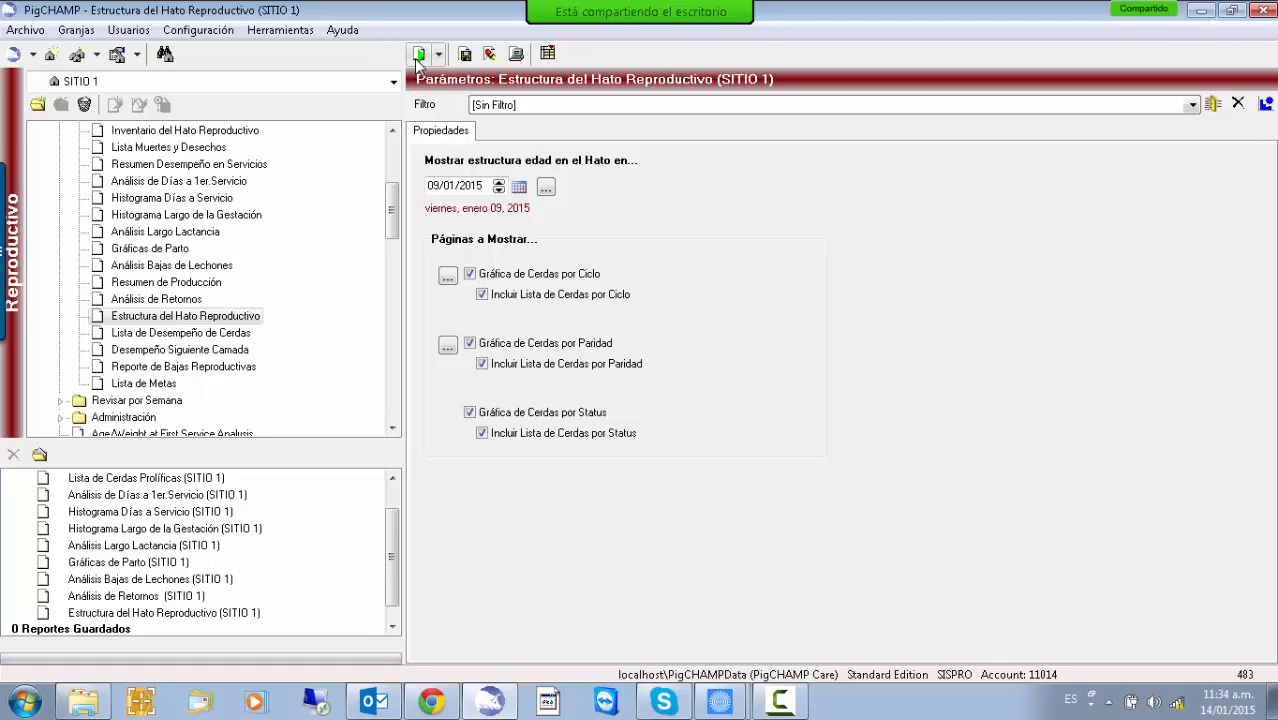
click(127, 613)
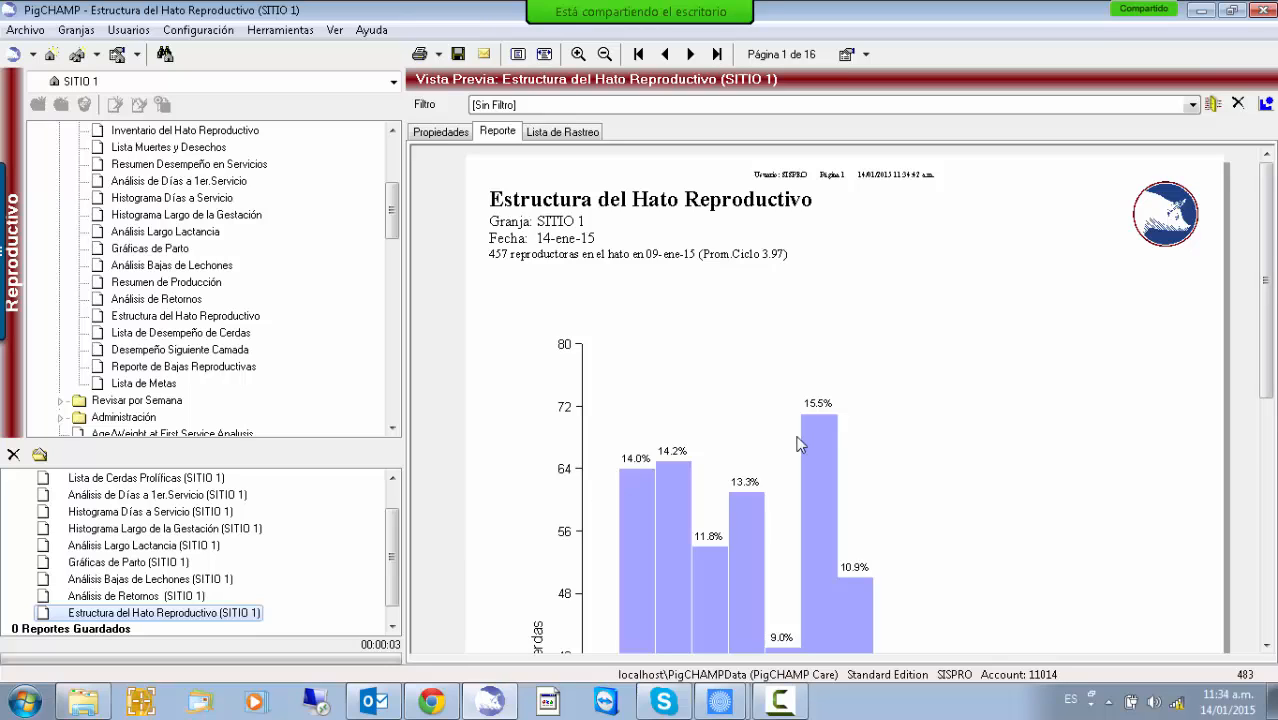
drag(1266, 215, 1266, 410)
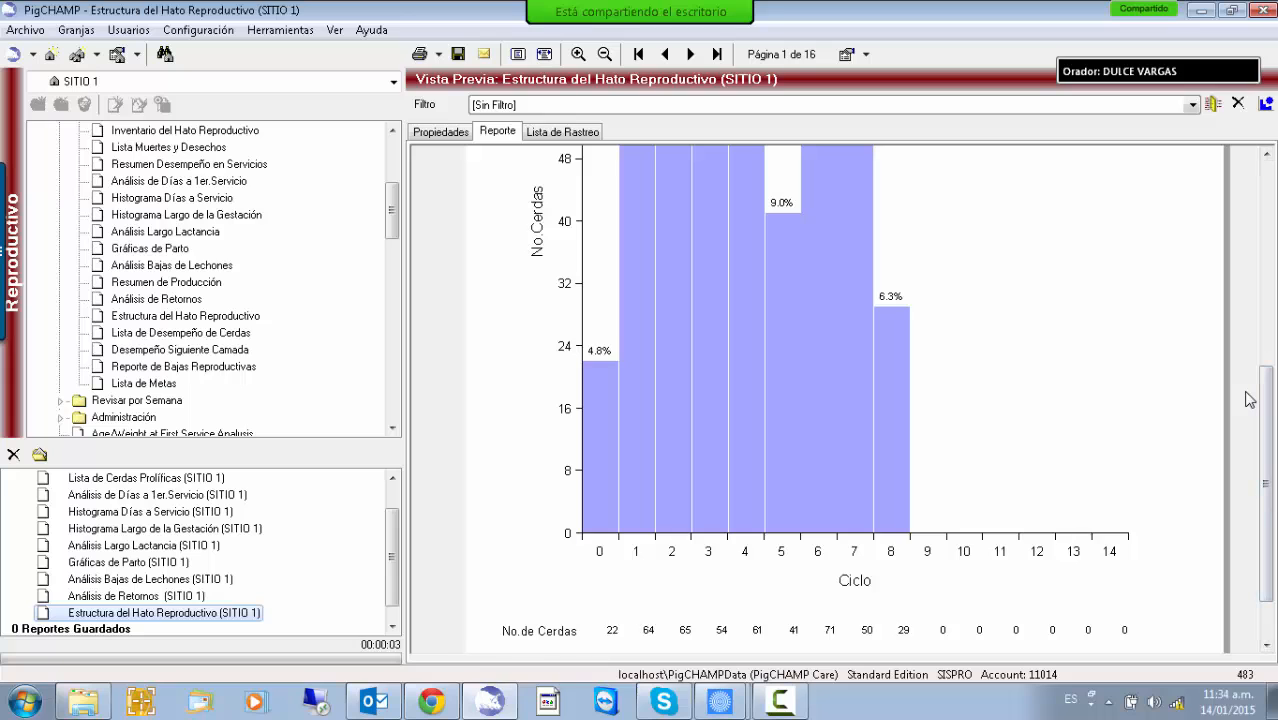
drag(1266, 418, 1241, 263)
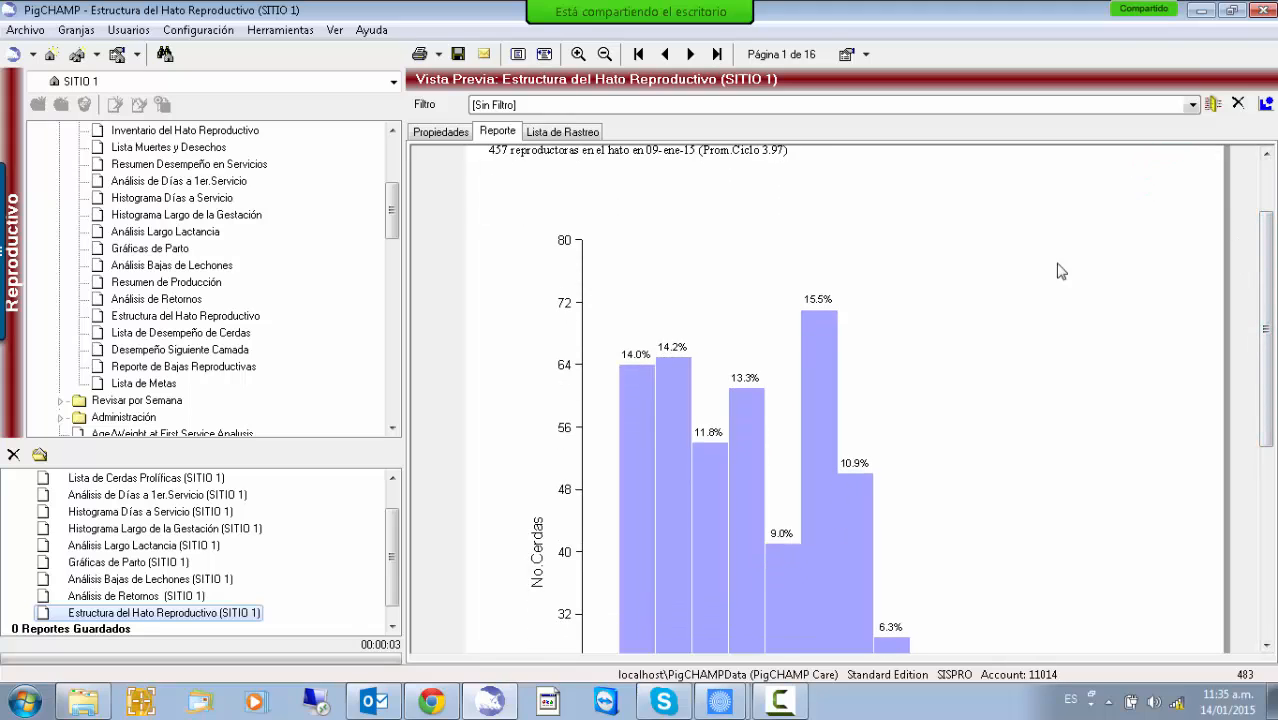
drag(1265, 322, 1208, 366)
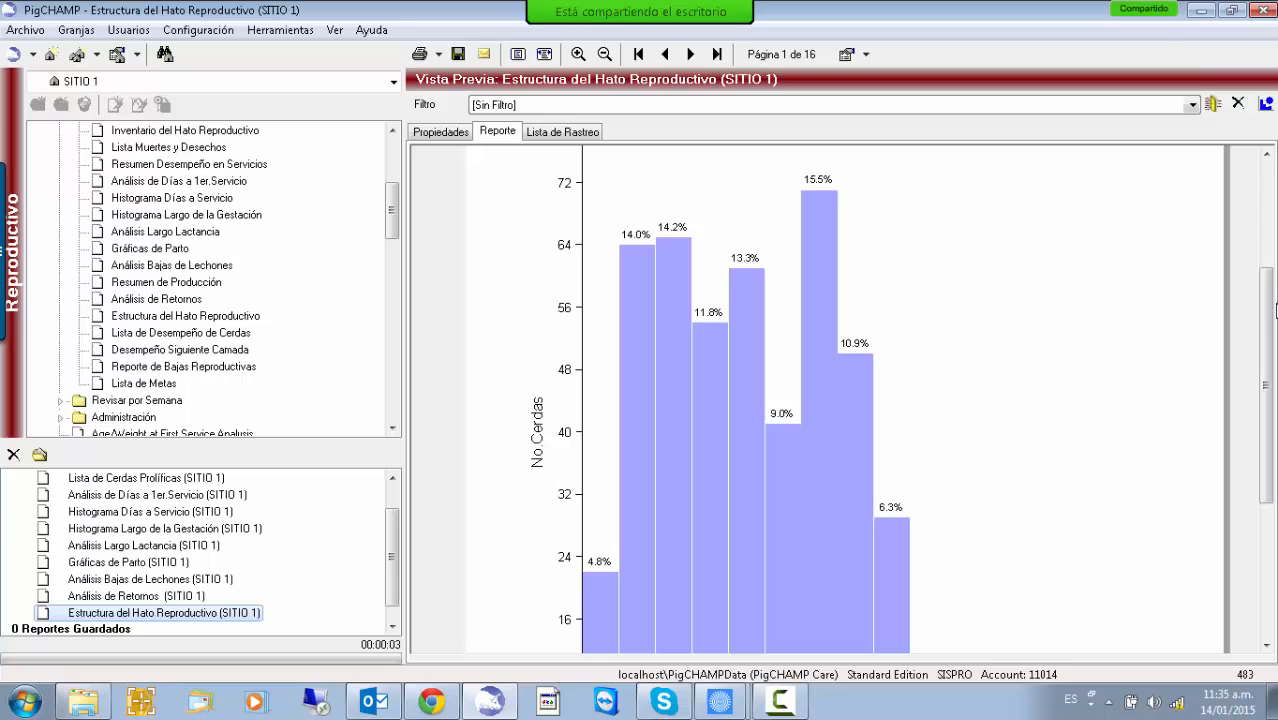
mouse_move(1275, 310)
mouse_down()
mouse_move(1270, 397)
mouse_move(1272, 297)
mouse_up()
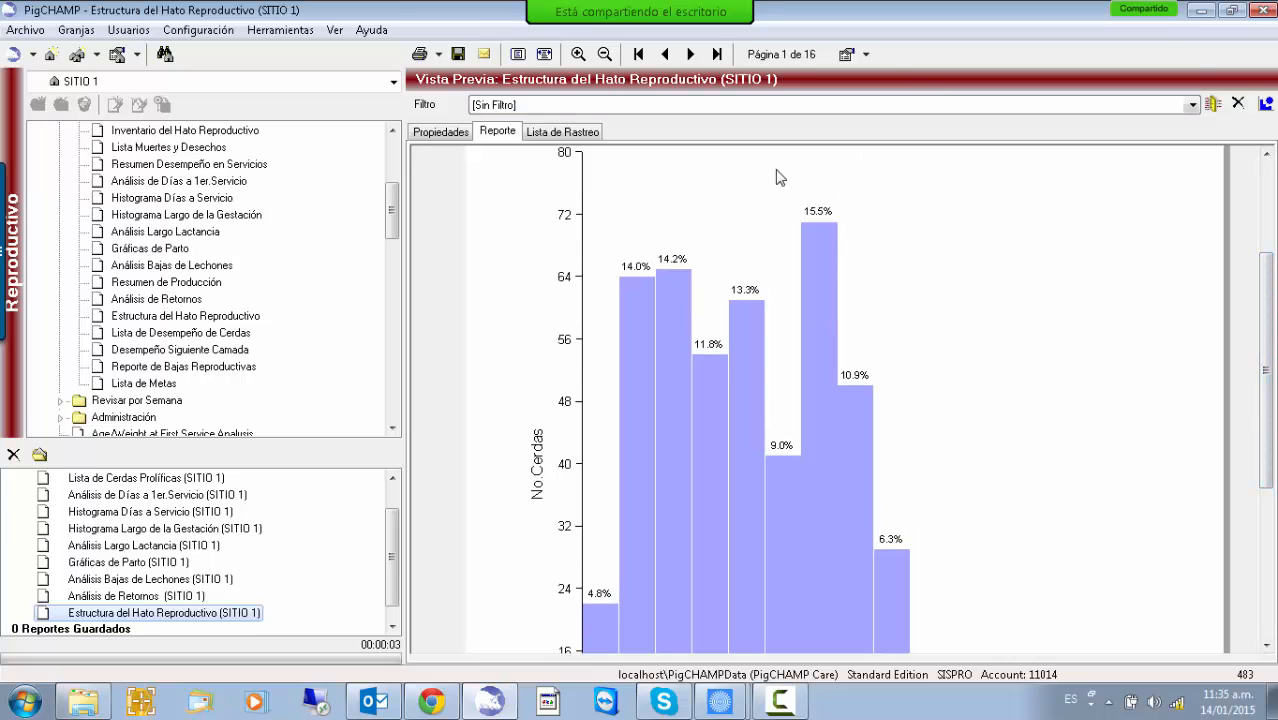
Examine the graph of sows by parity on page 2 of the report, including the sow counts beneath it
click(690, 54)
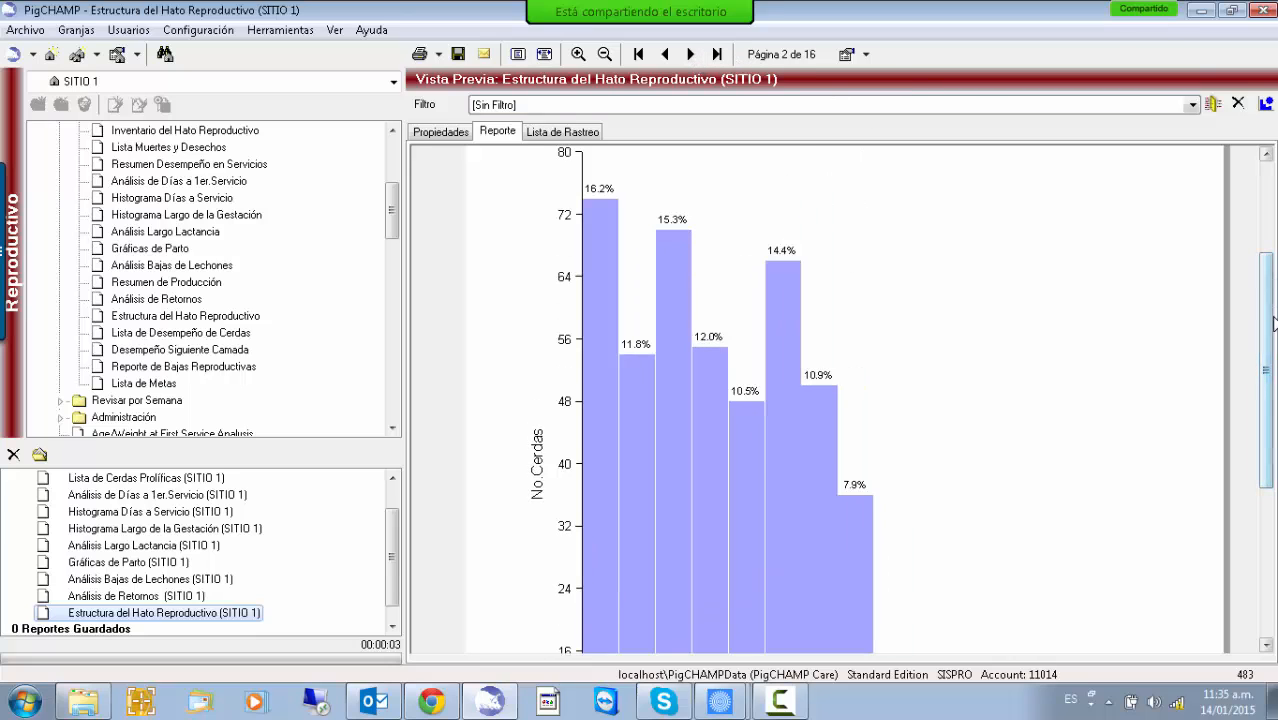
drag(1273, 322, 1200, 336)
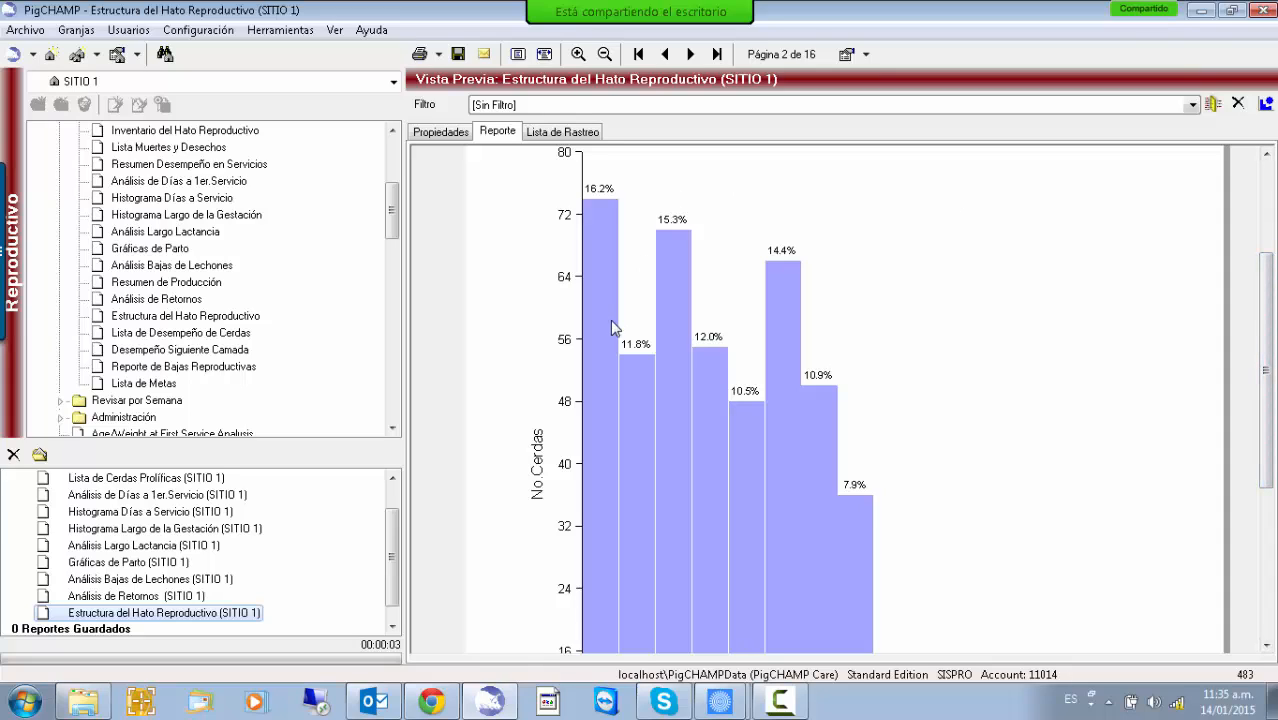
drag(1258, 338, 1268, 455)
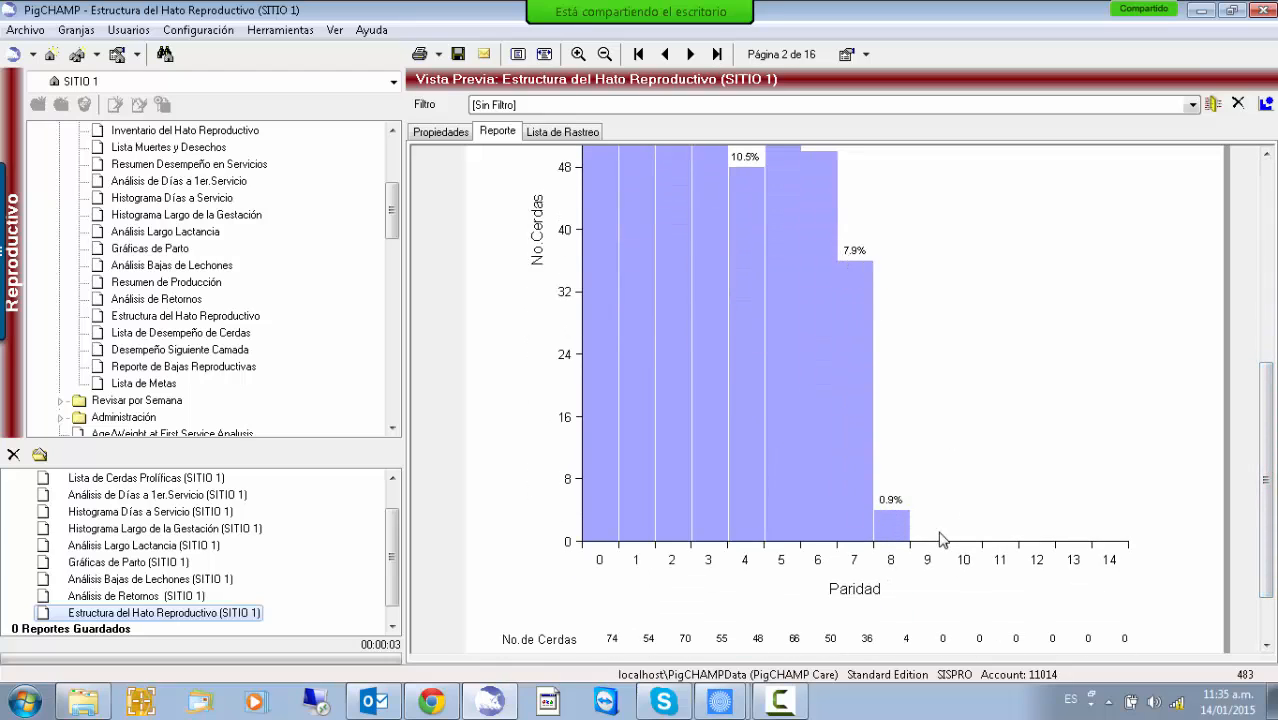
drag(1262, 427, 1260, 298)
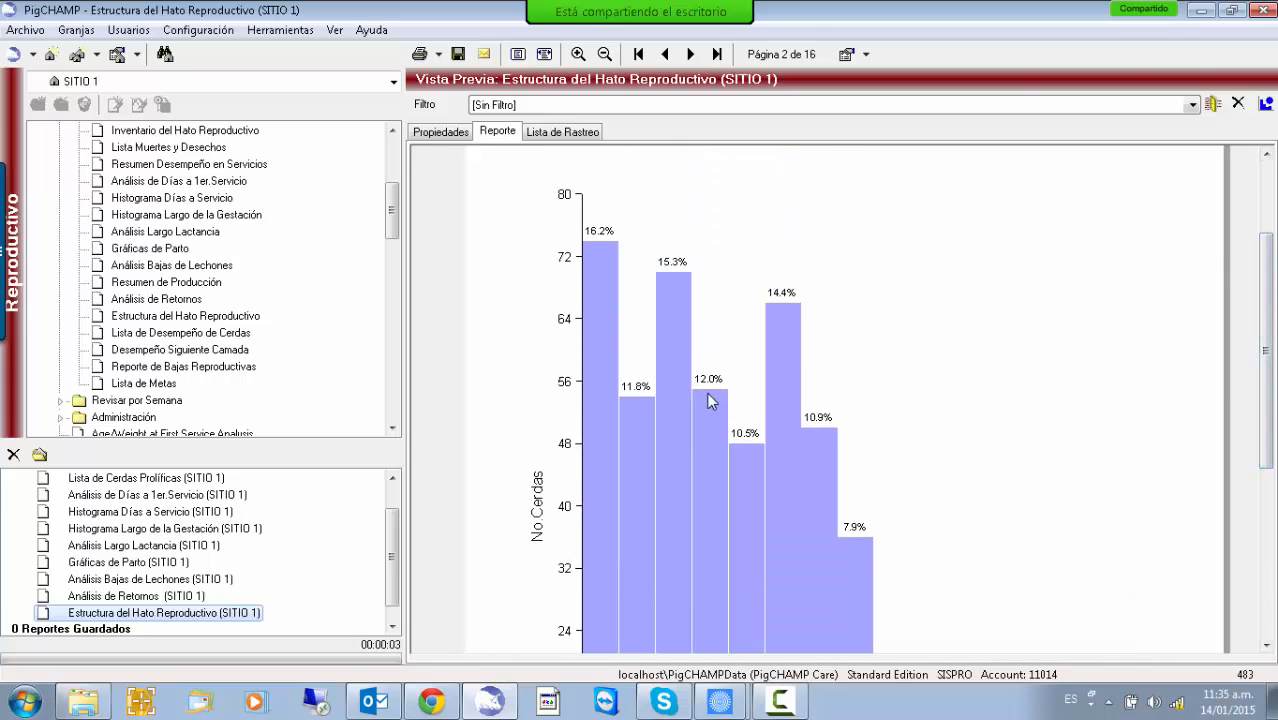
click(782, 290)
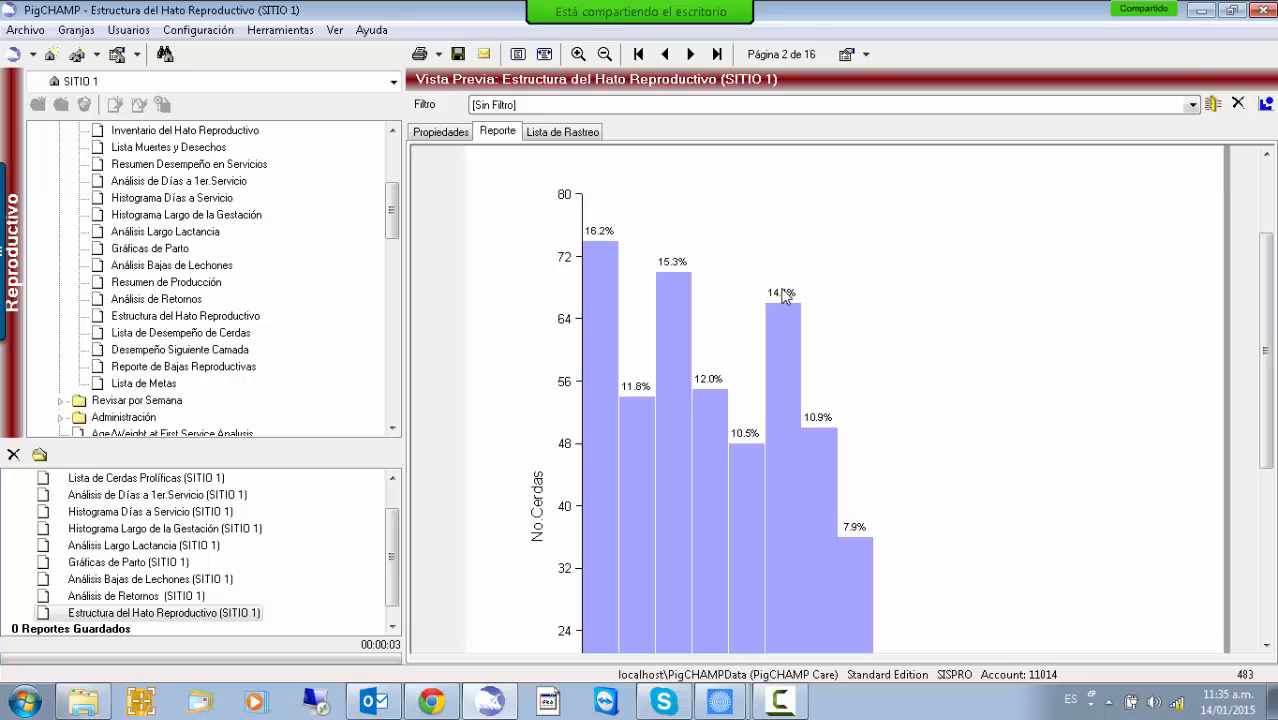
Examine the graph of sows by status on page 3, including its status categories and sow counts
click(690, 54)
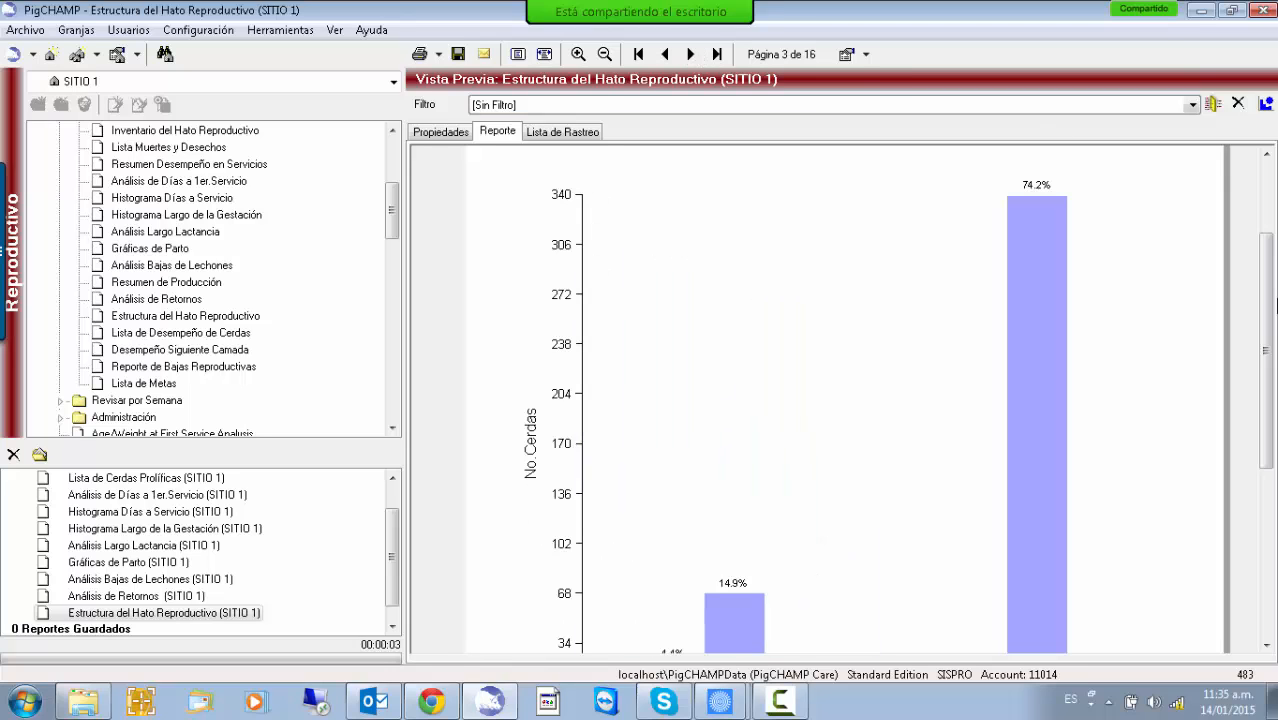
scroll(818, 400, down, 6)
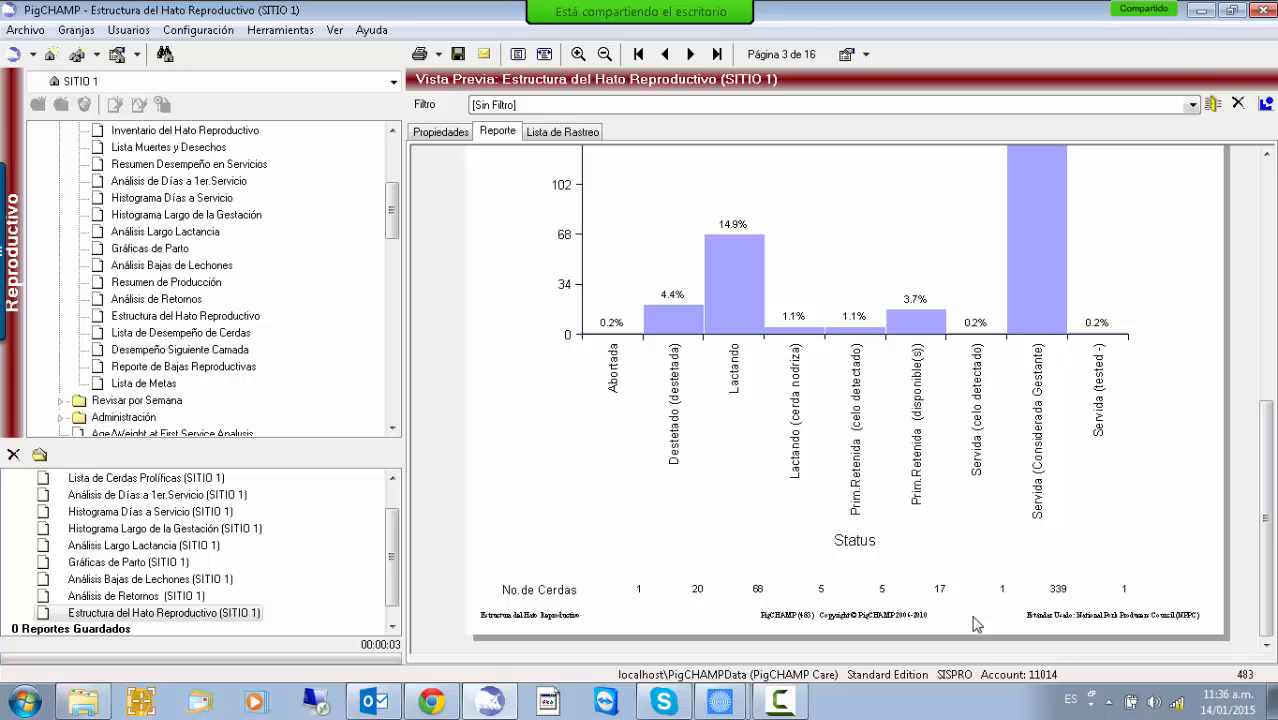
scroll(1248, 438, up, 3)
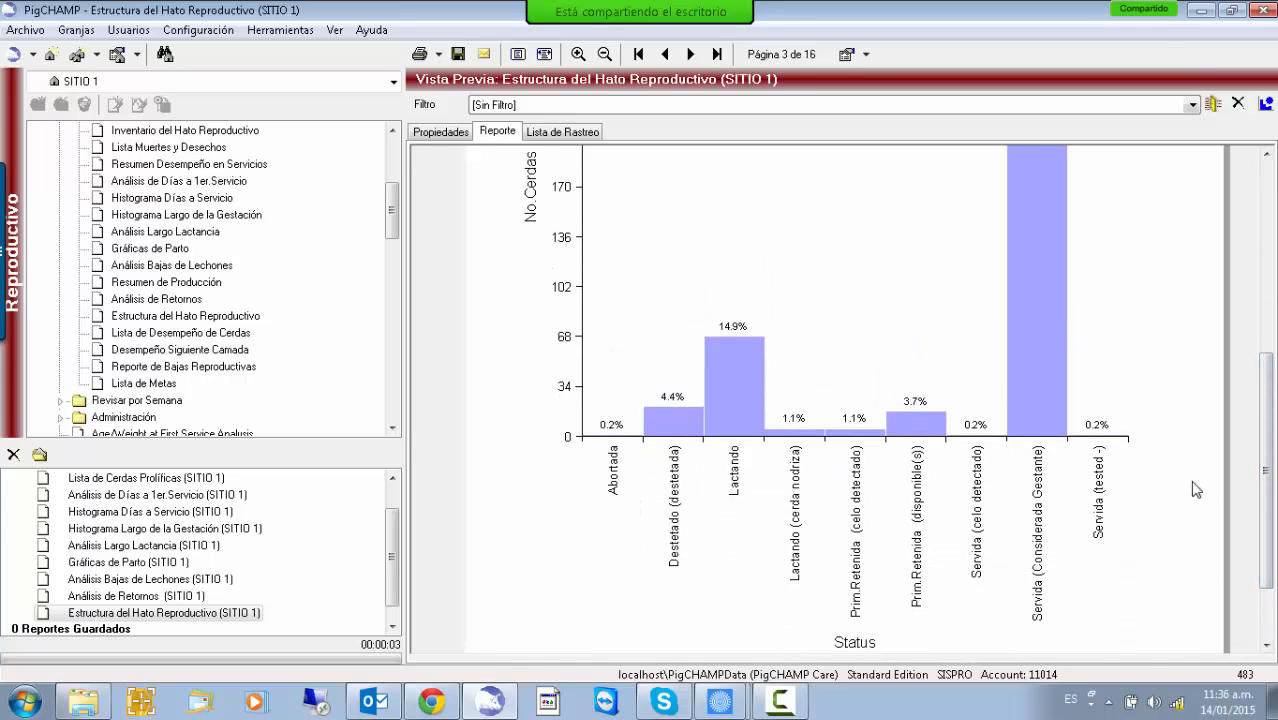
scroll(1274, 505, up, 10)
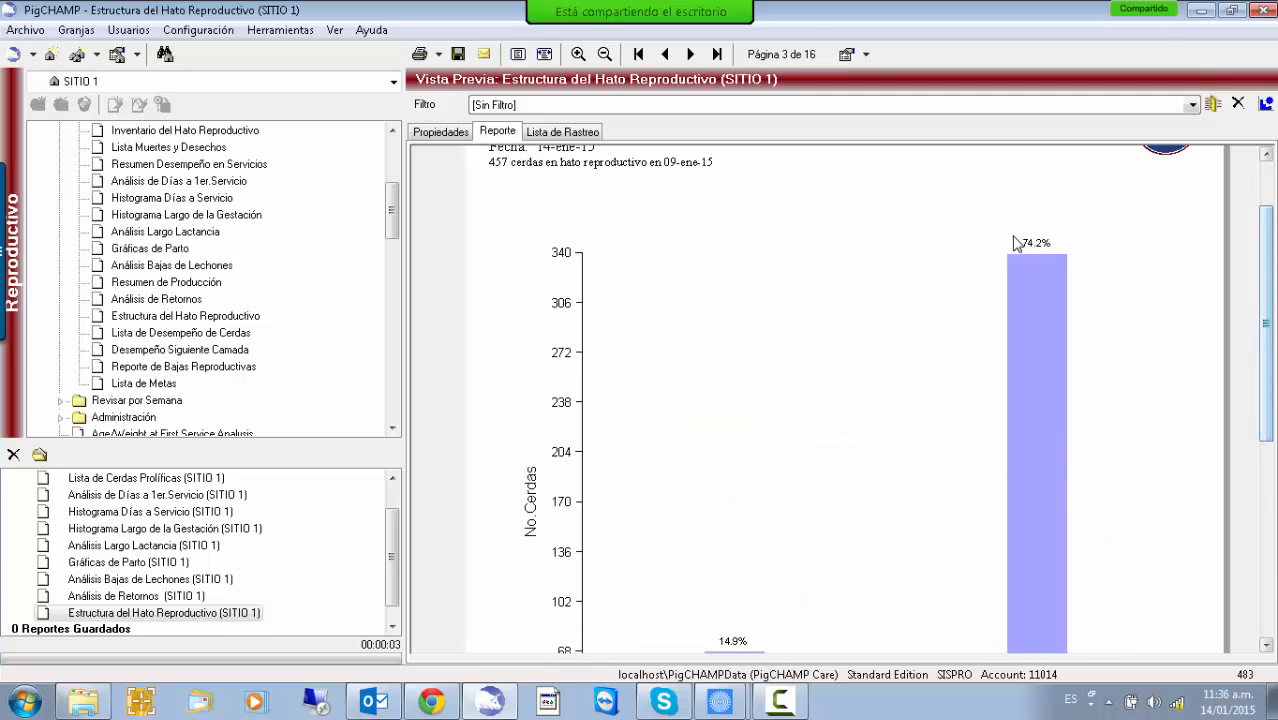
drag(1273, 267, 1273, 293)
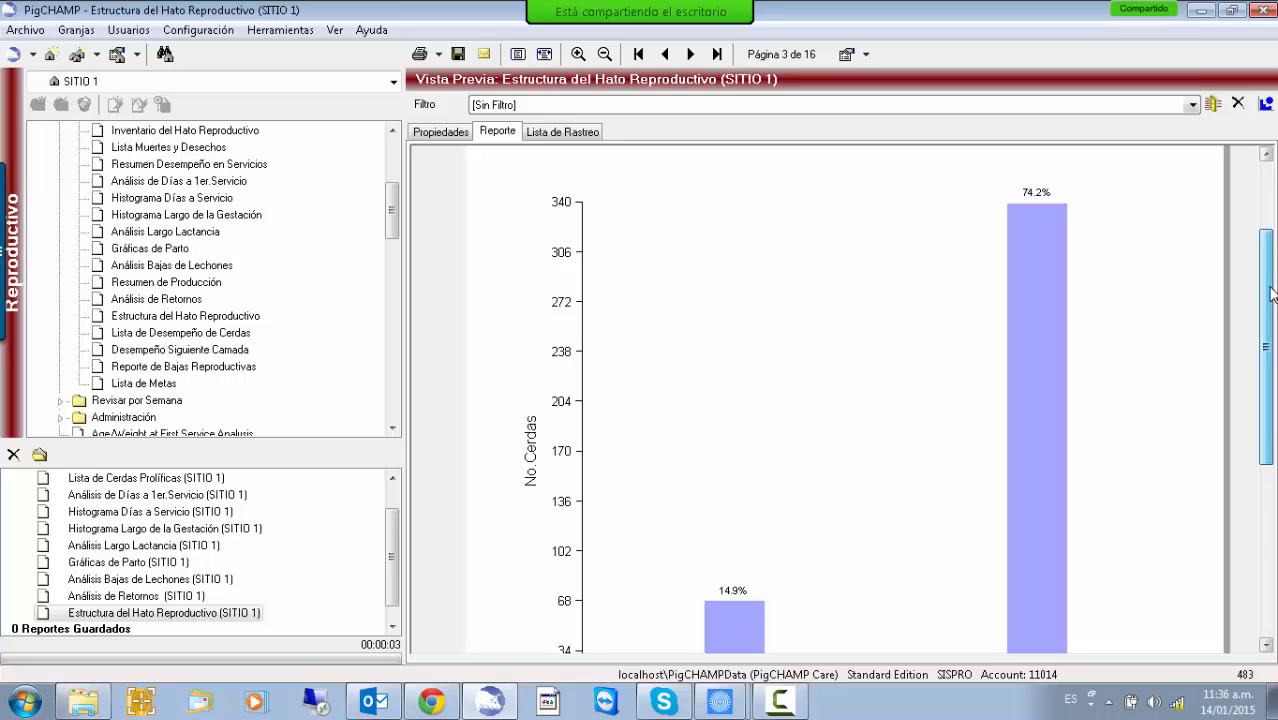
drag(1273, 293, 1274, 398)
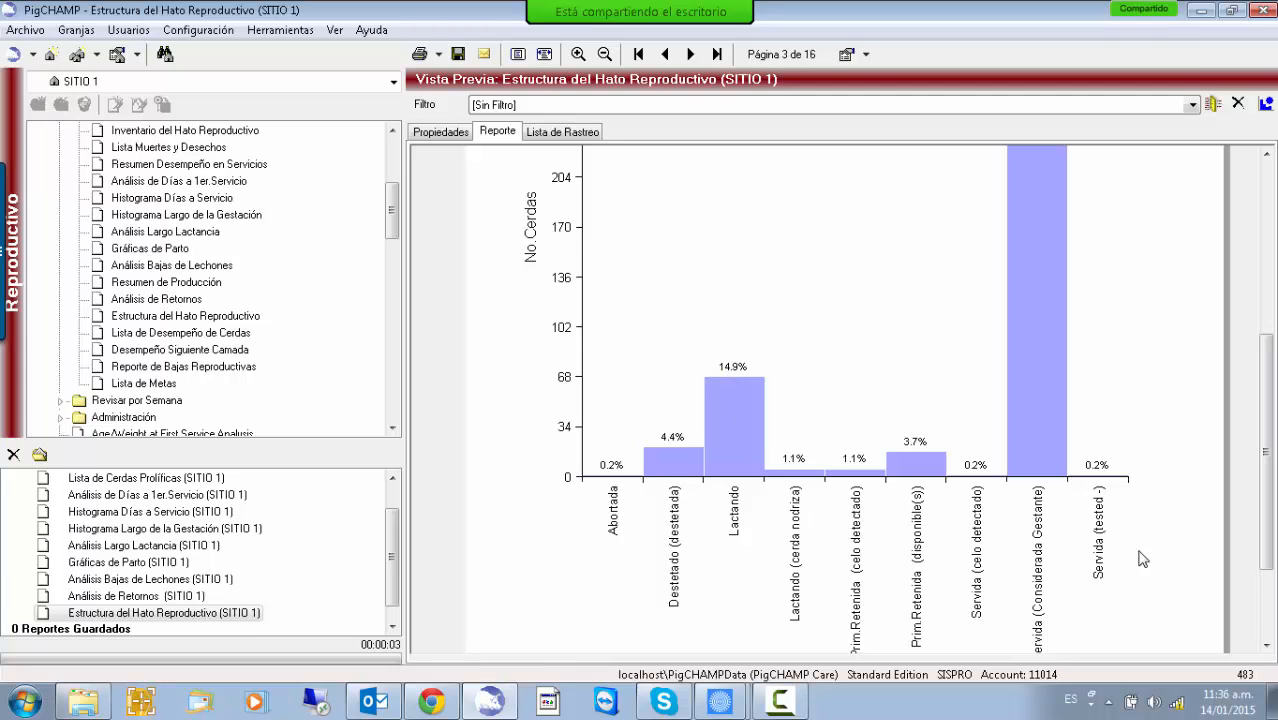
drag(1273, 483, 862, 130)
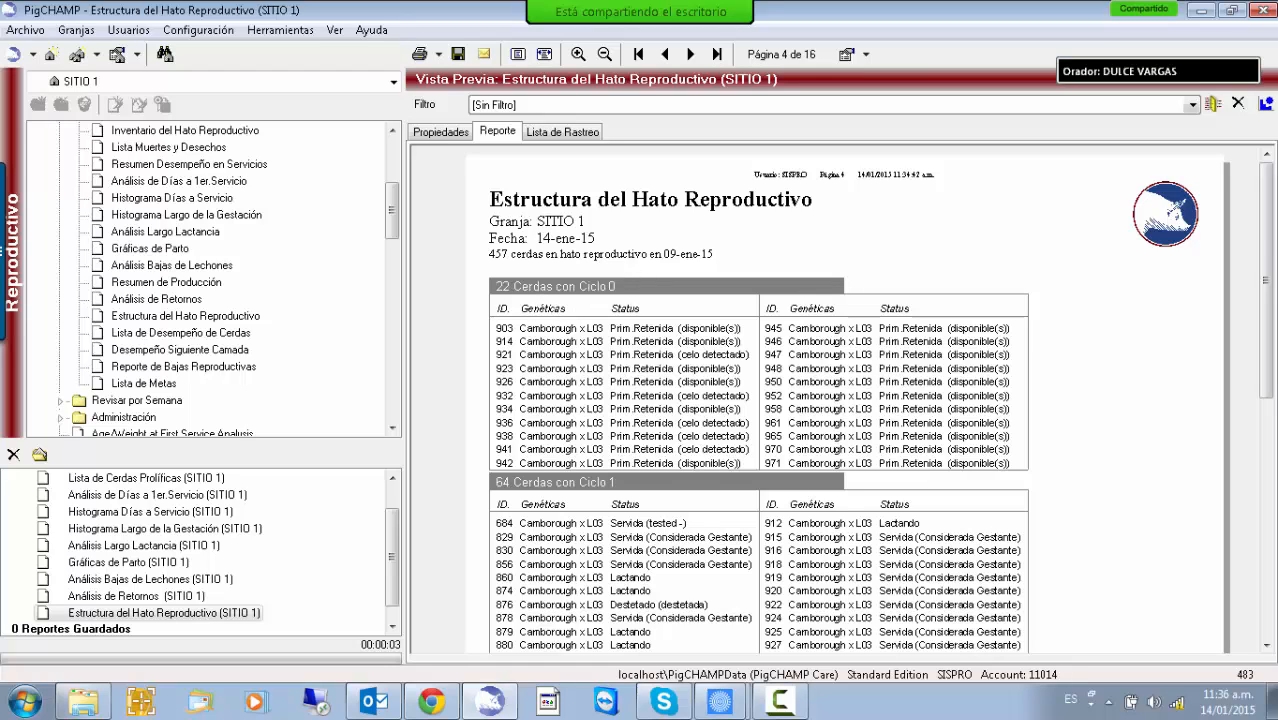
Review the lists of sows by cycle on pages 4 to 6 and check which pages the report's parameters include
drag(1270, 231, 1270, 466)
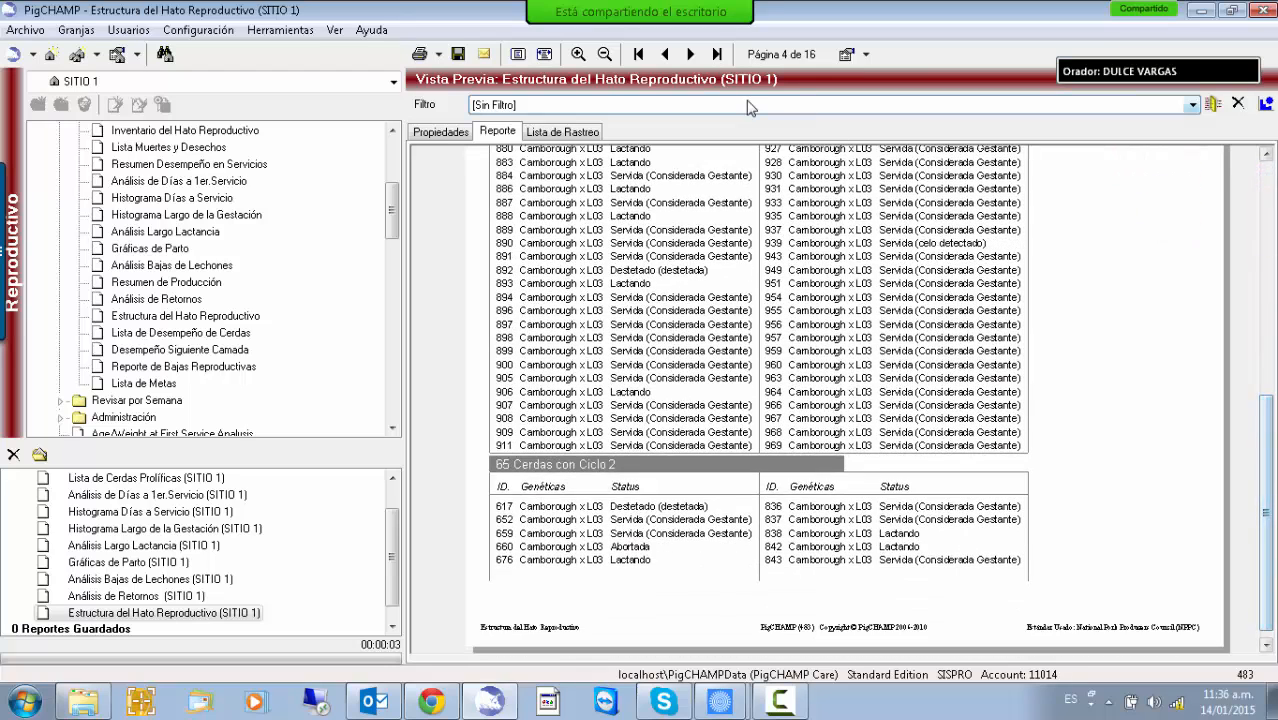
click(690, 54)
click(690, 54)
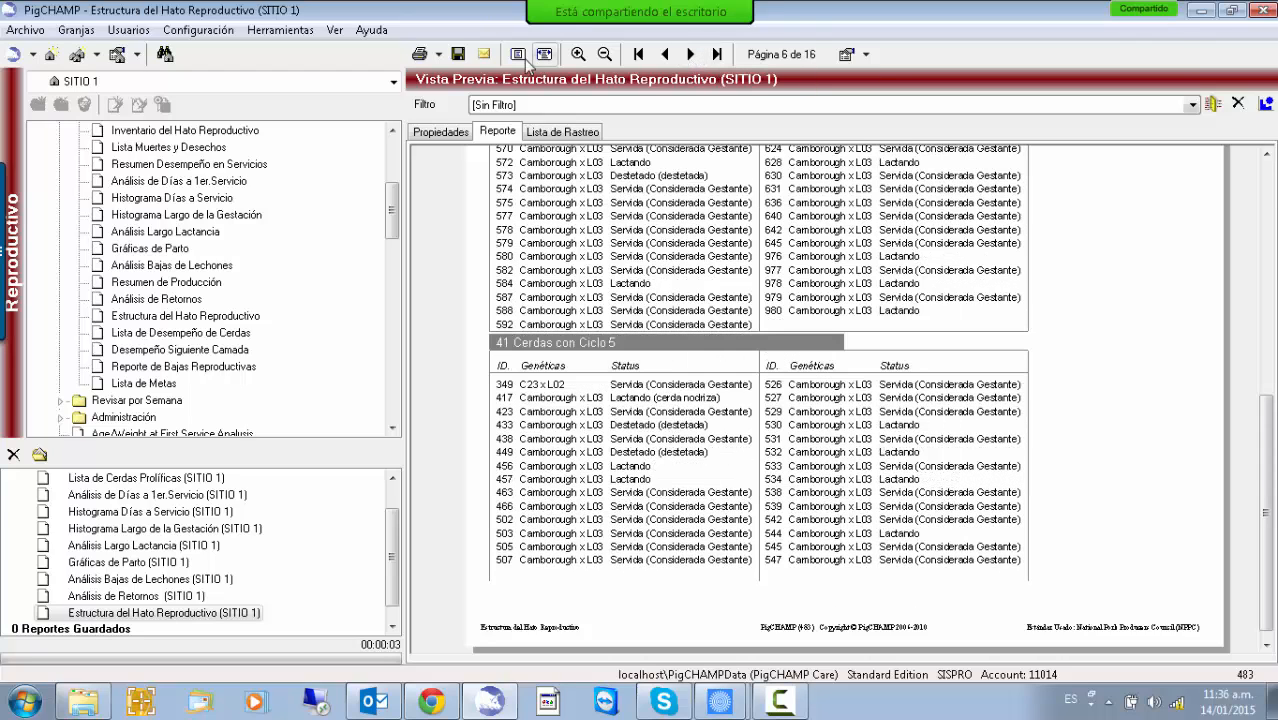
click(443, 135)
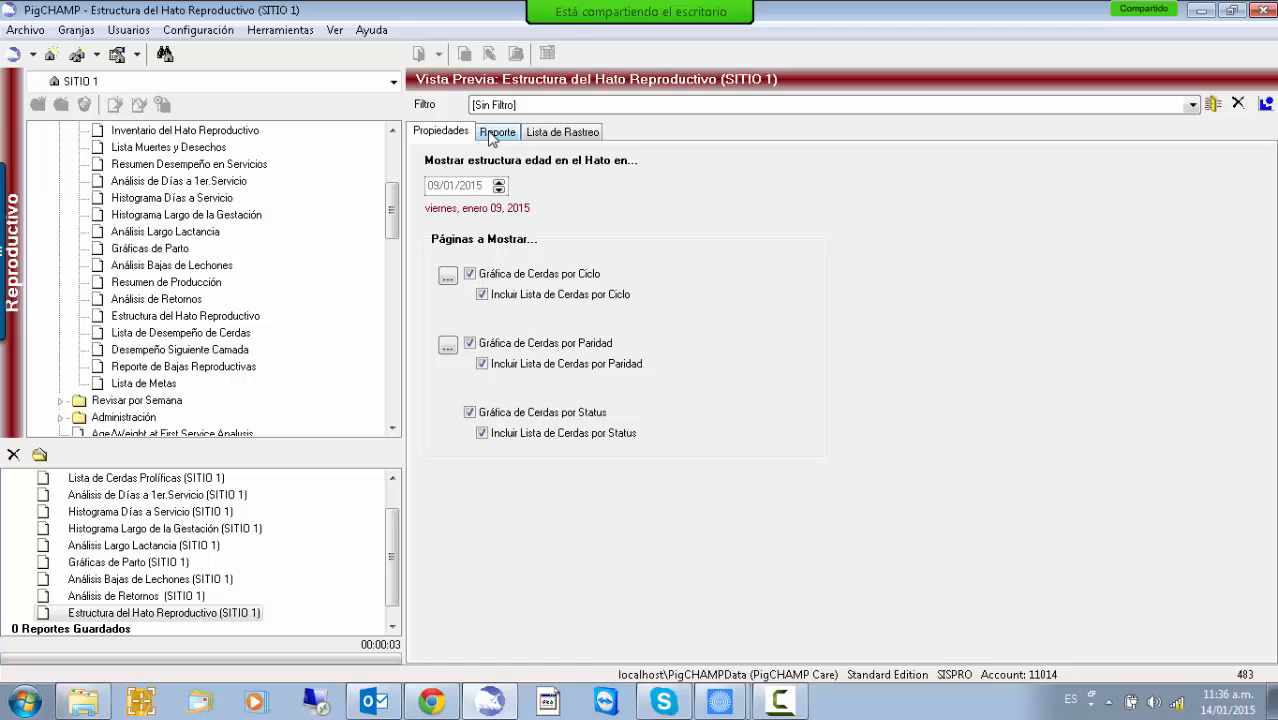
click(491, 134)
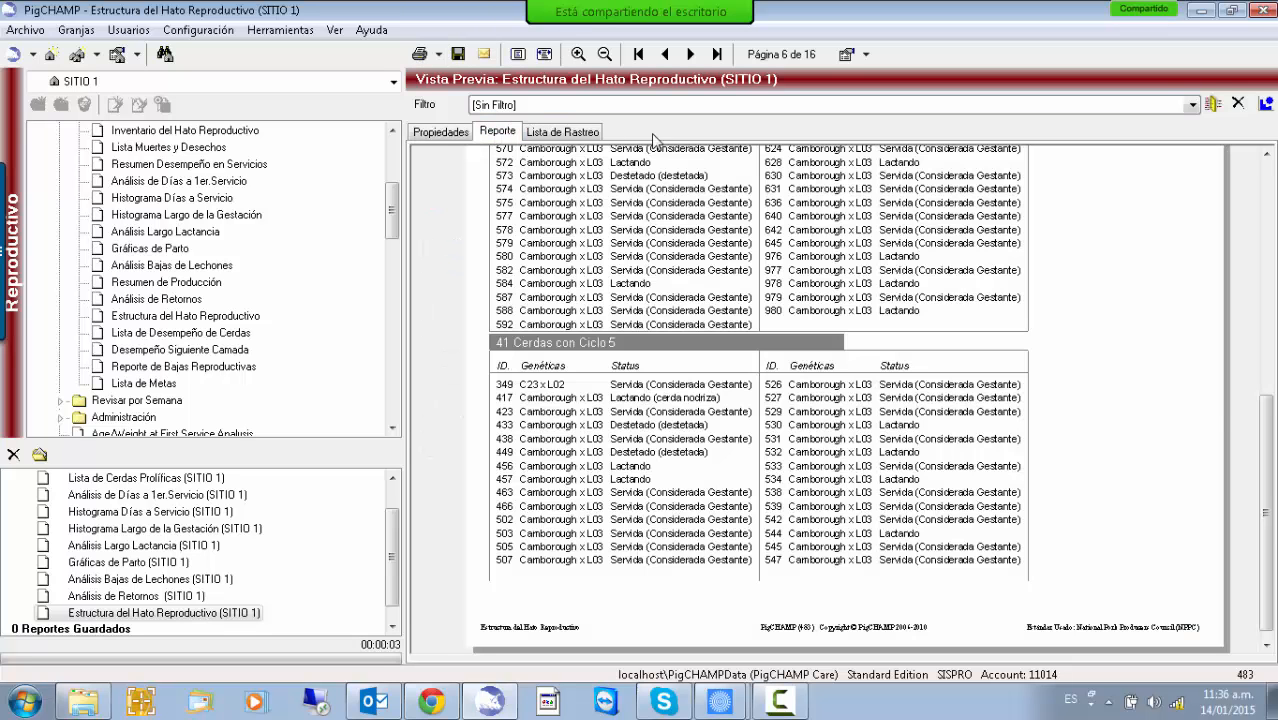
Review the remaining sow lists from the cycle 4 section on page 6 through to the report's last page
scroll(1275, 487, down, 1)
scroll(1275, 487, up, 10)
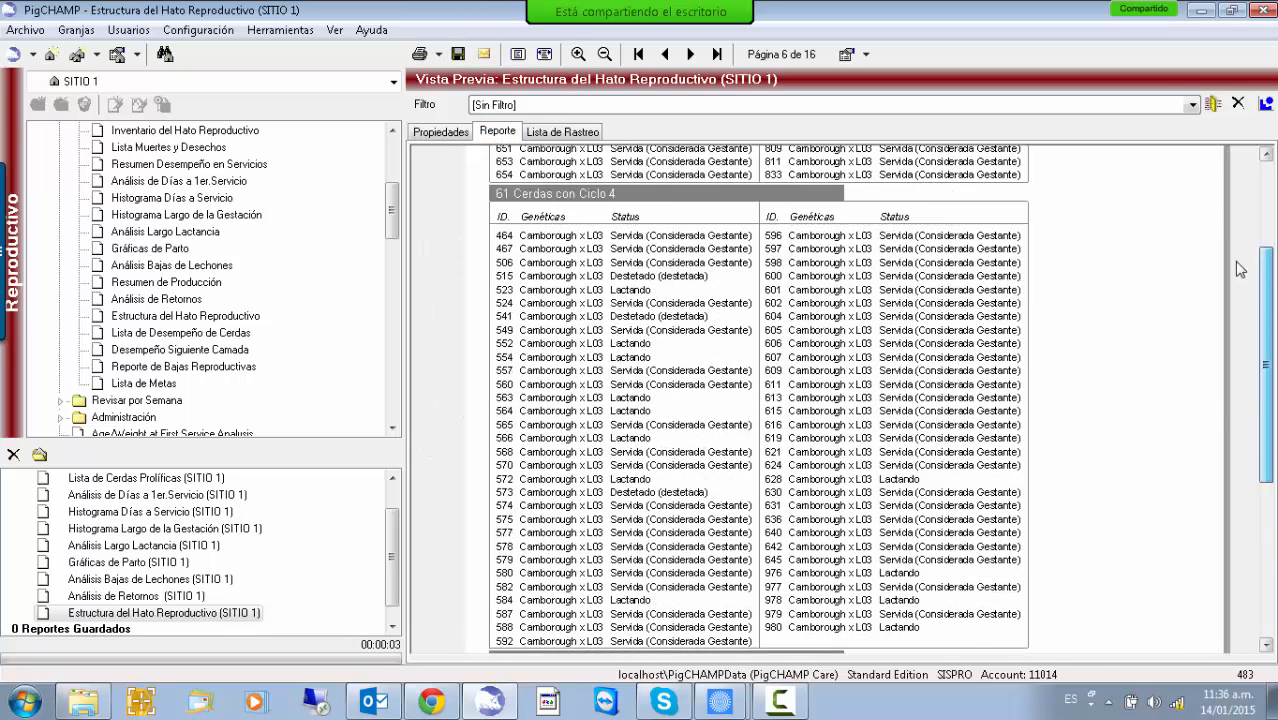
click(691, 55)
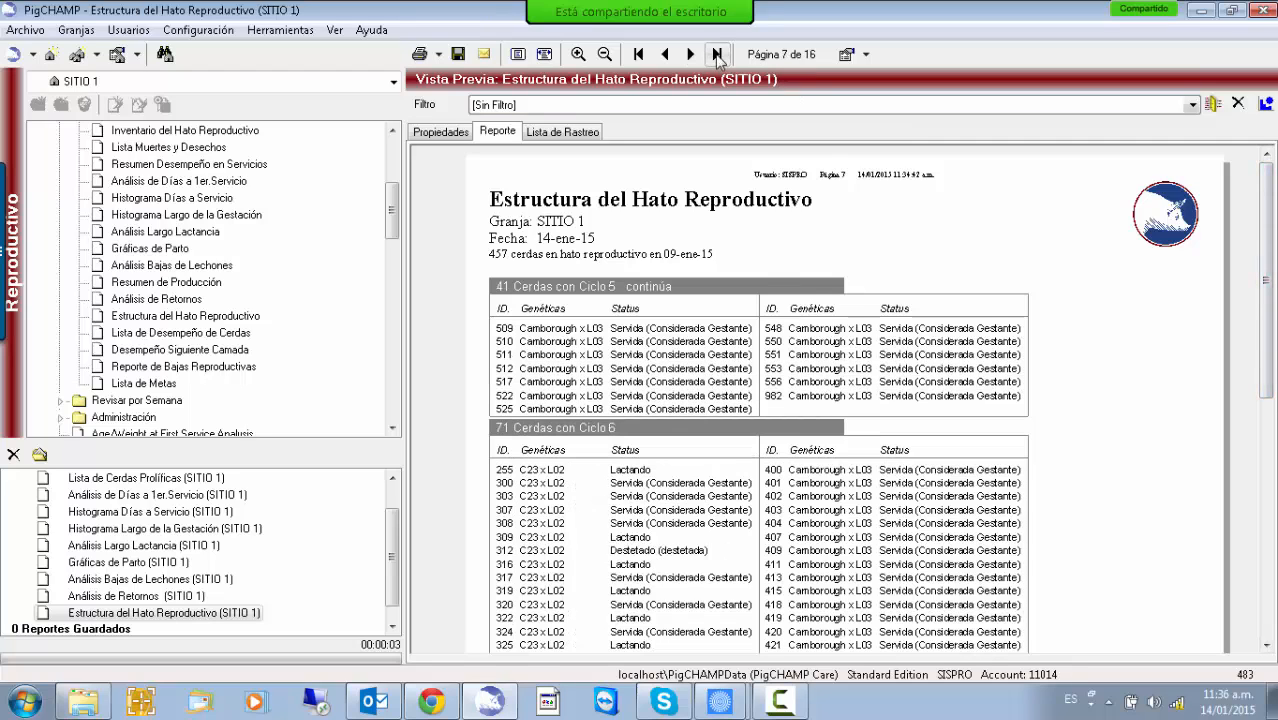
click(716, 54)
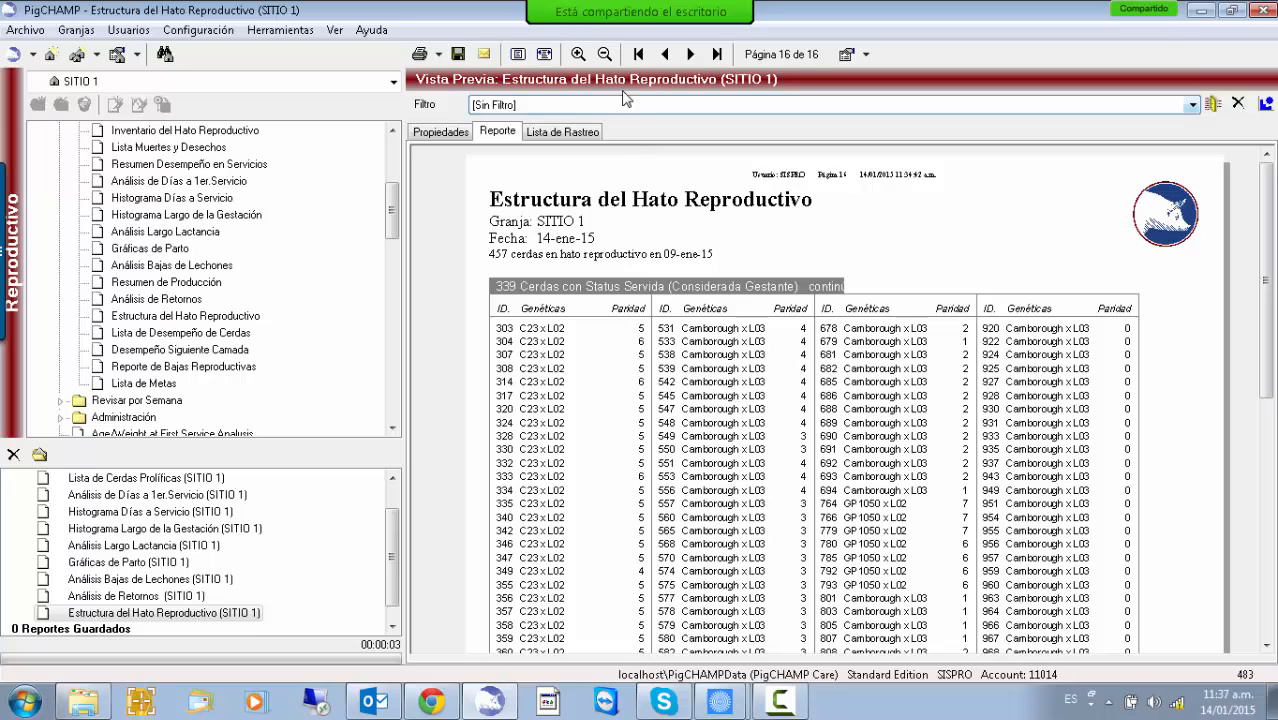
Enlarge the report preview and re-examine the cycle graph on the first page down to its sow counts
click(578, 54)
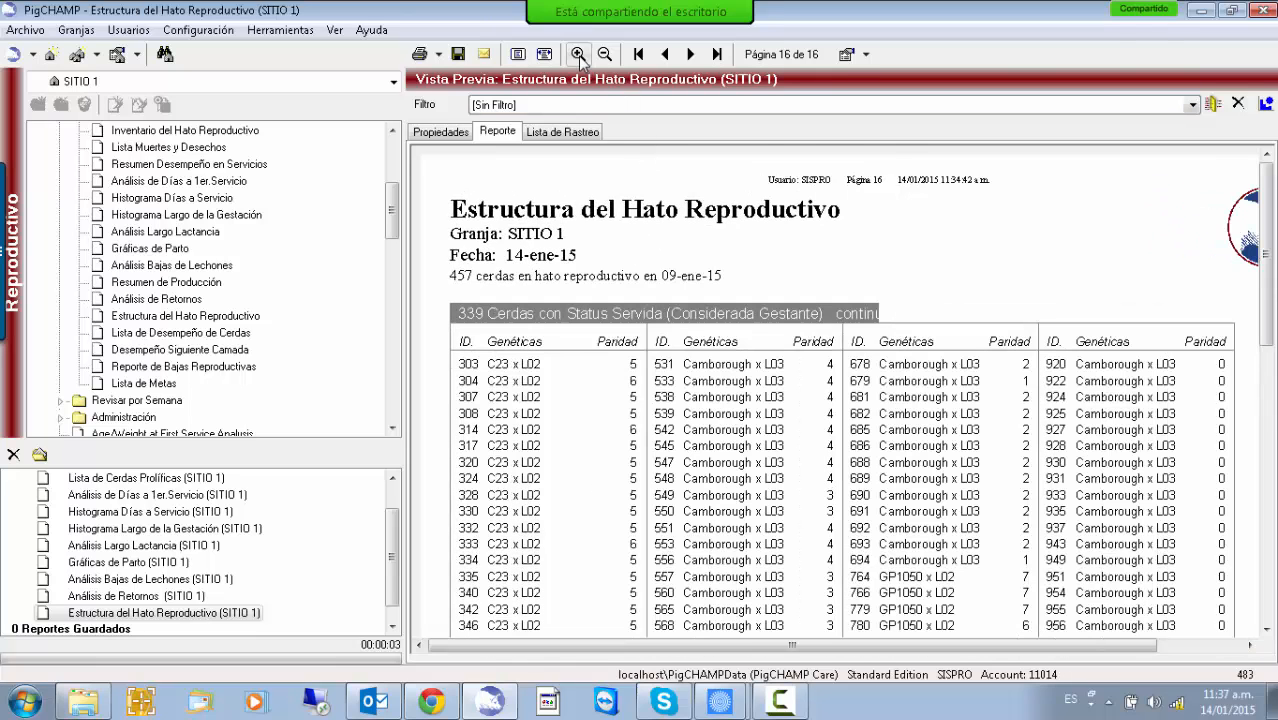
click(639, 55)
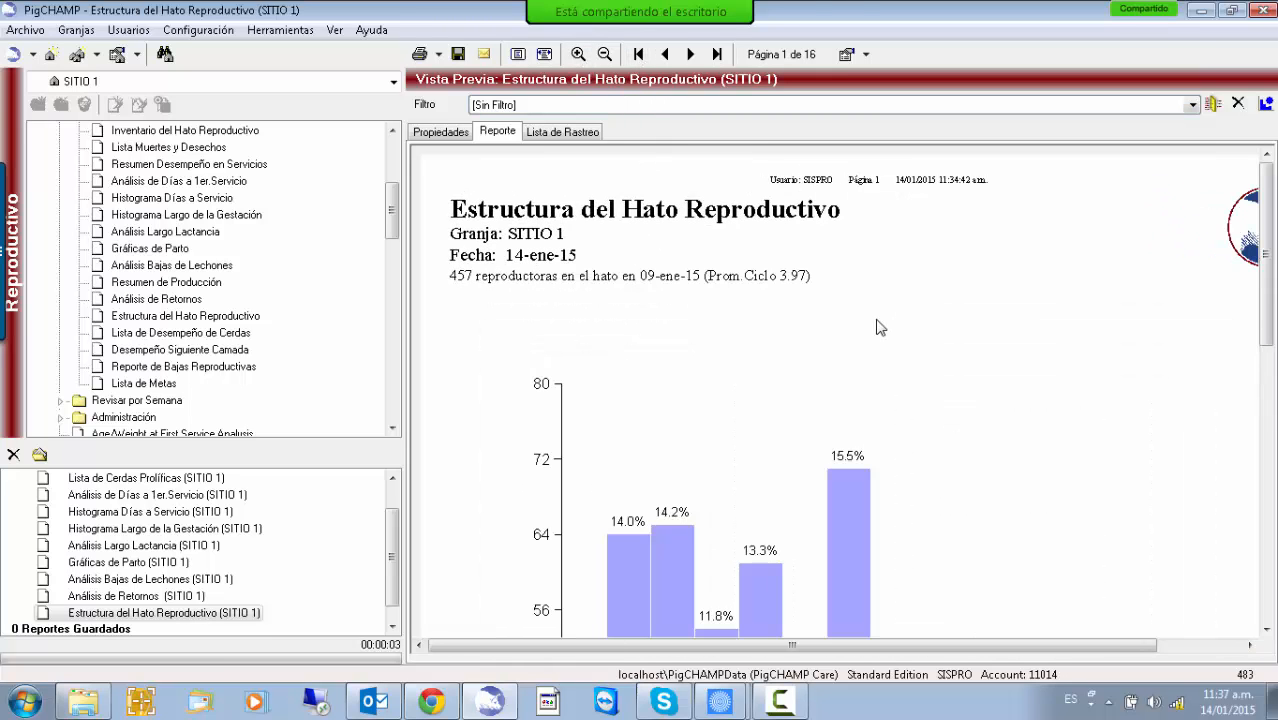
drag(1266, 232, 1272, 473)
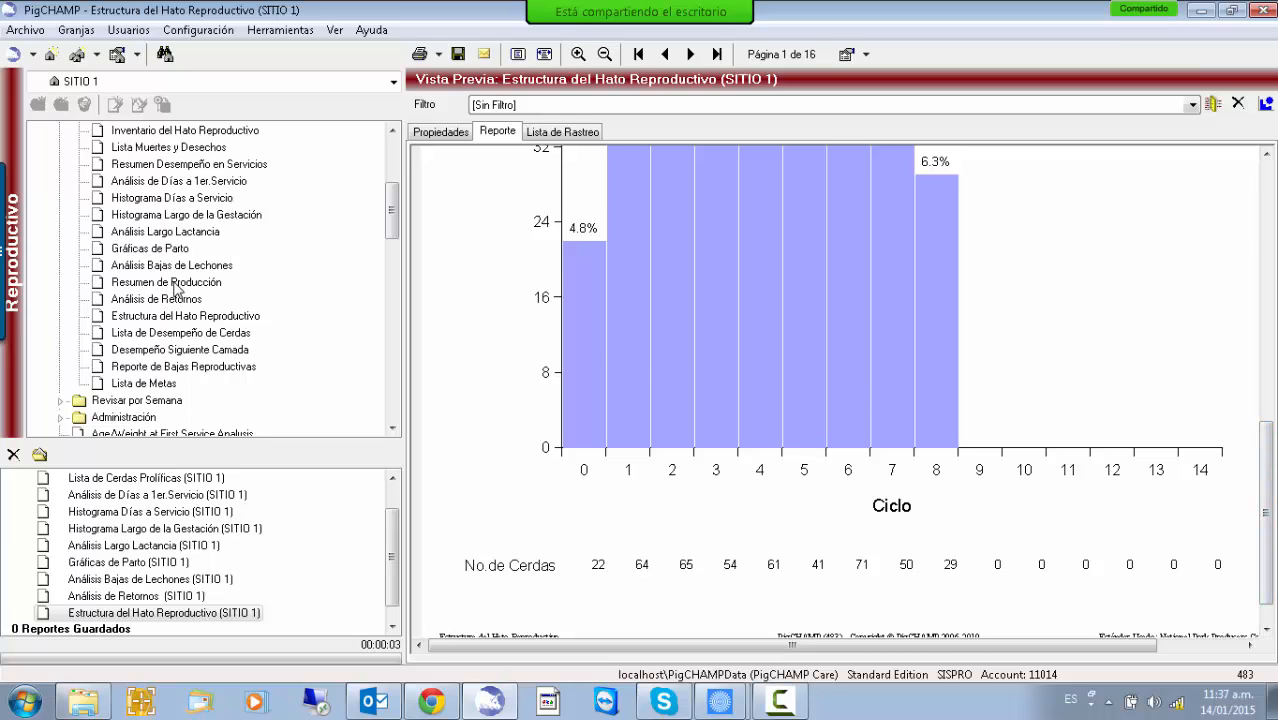
Run the Lista de Desempeño de Cerdas report for 09/01/2015 with the status Todas las cerdas en el hato
click(153, 334)
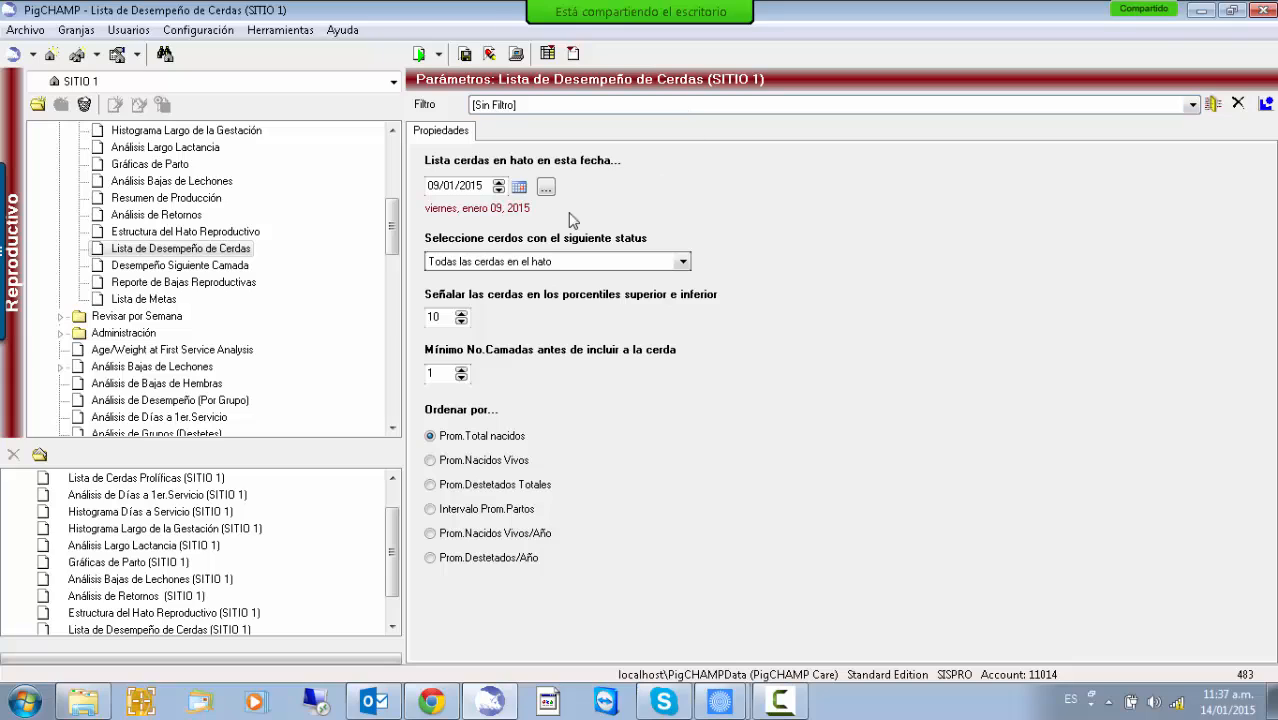
click(680, 263)
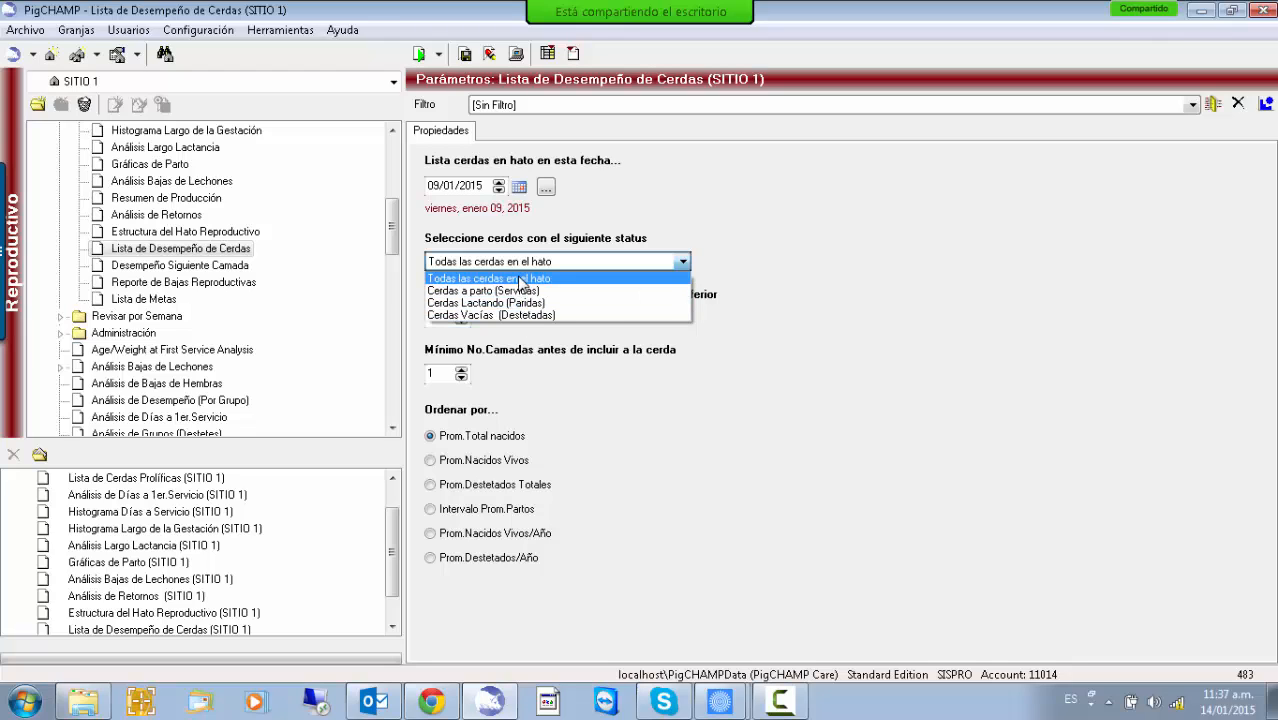
click(518, 279)
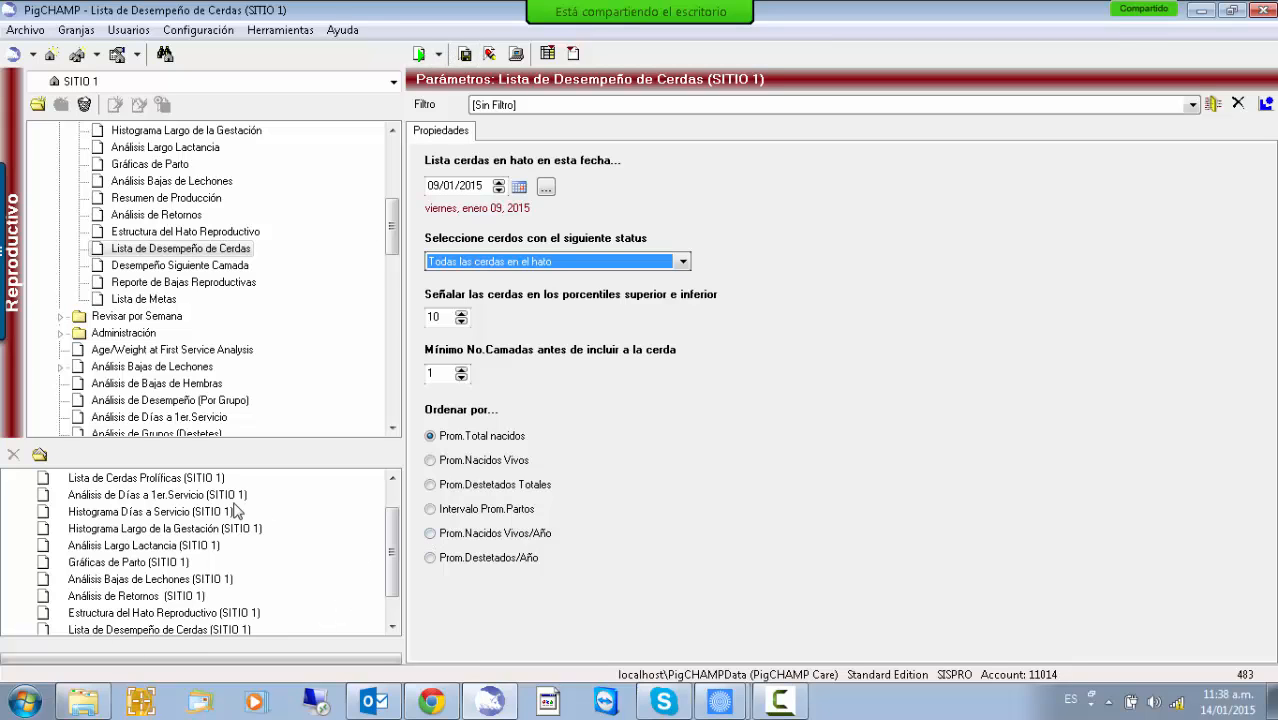
Remove the current reports from Lista de Cerdas Prolíficas through Estructura del Hato Reproductivo, keeping Servicios Acumulados and Lista de Desempeño de Cerdas
click(168, 478)
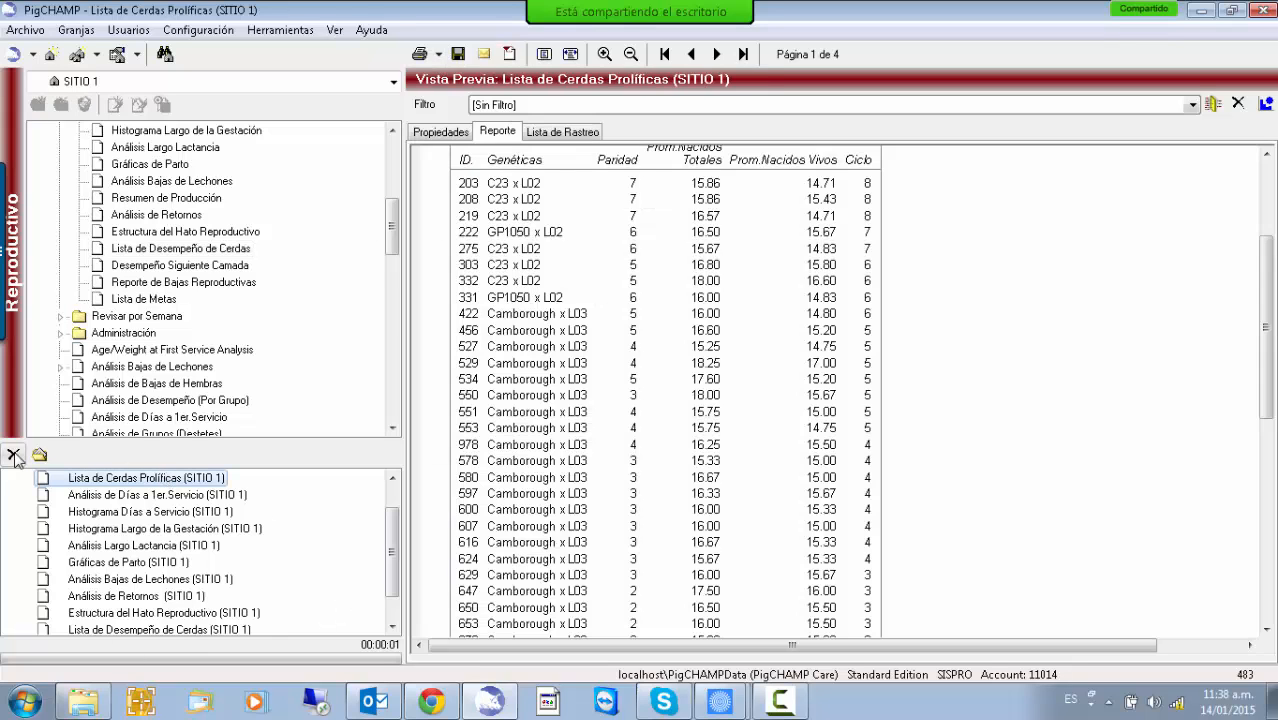
click(14, 454)
click(14, 454)
click(14, 454)
click(14, 455)
click(14, 455)
click(14, 455)
click(14, 455)
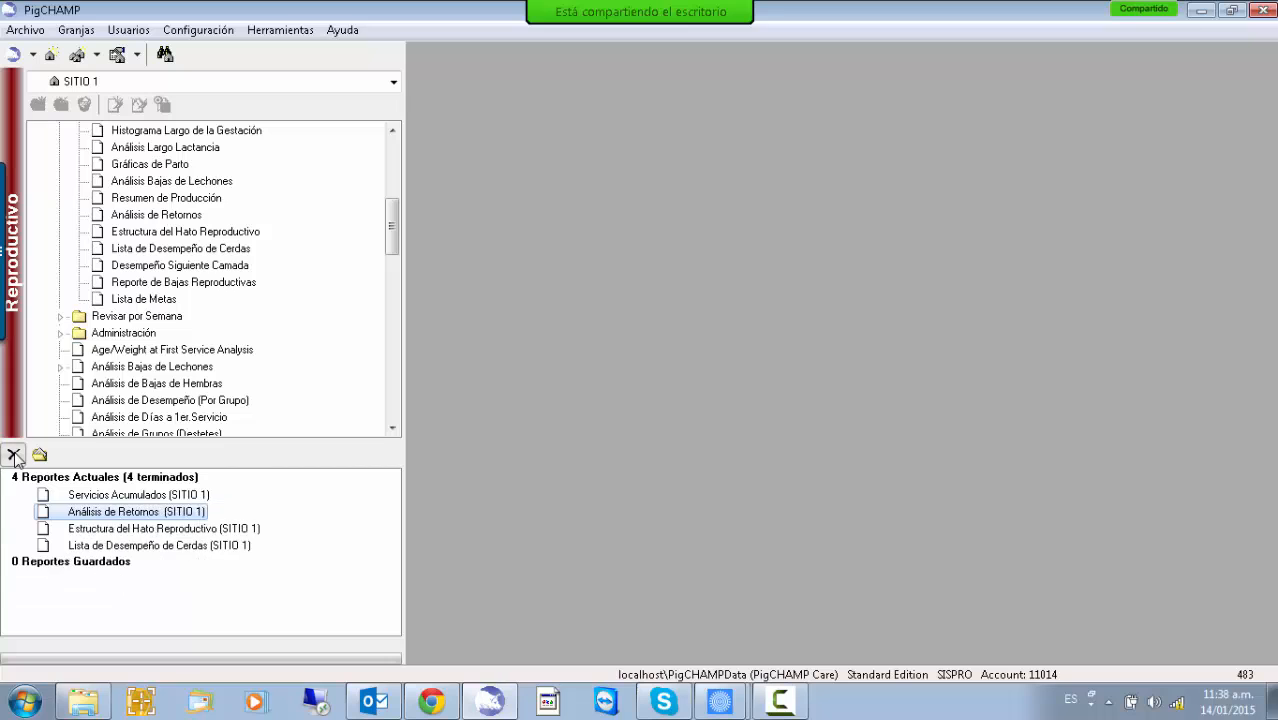
click(14, 455)
click(14, 455)
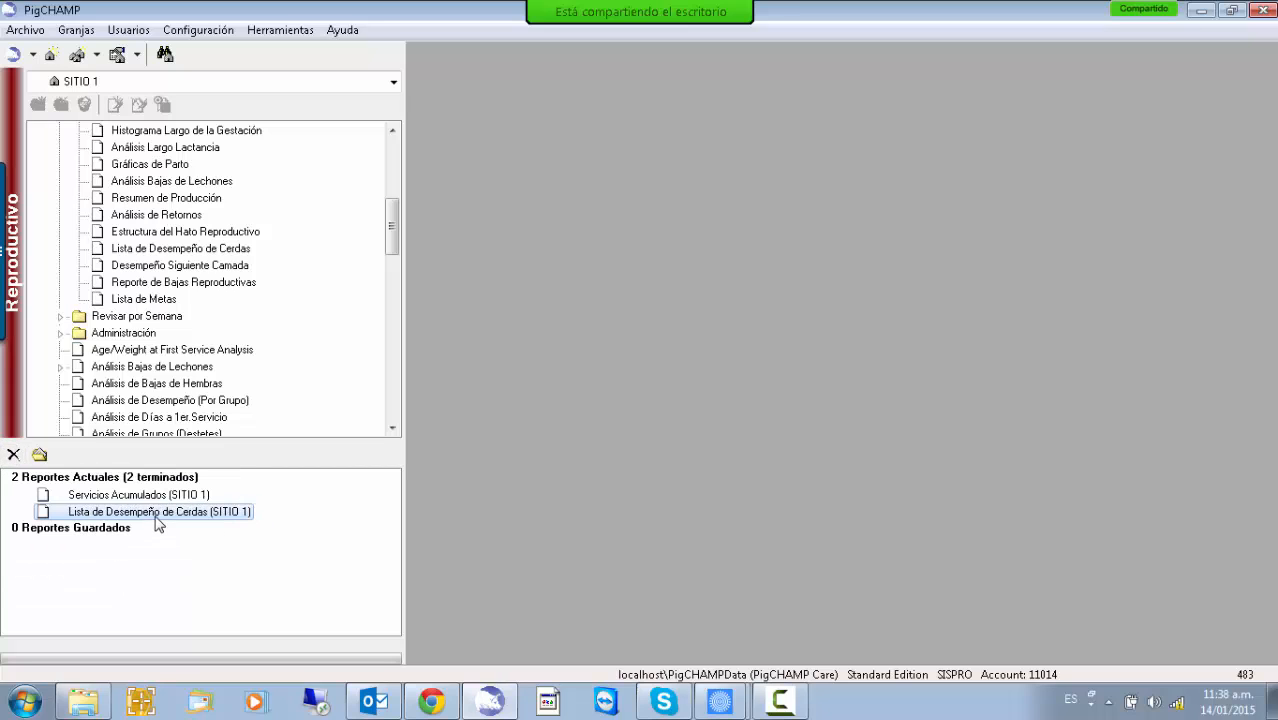
Open the Lista de Desempeño de Cerdas report and compare its percentile and sorting properties with the generated sow list
double_click(156, 515)
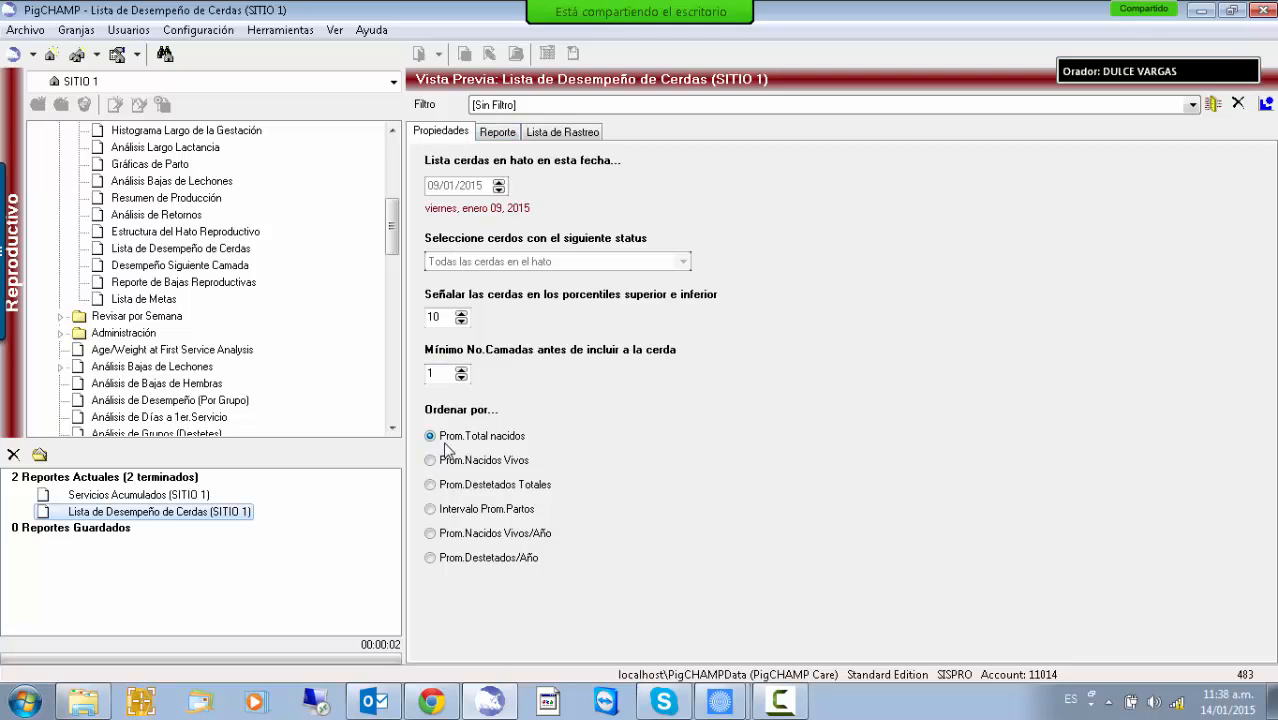
click(497, 134)
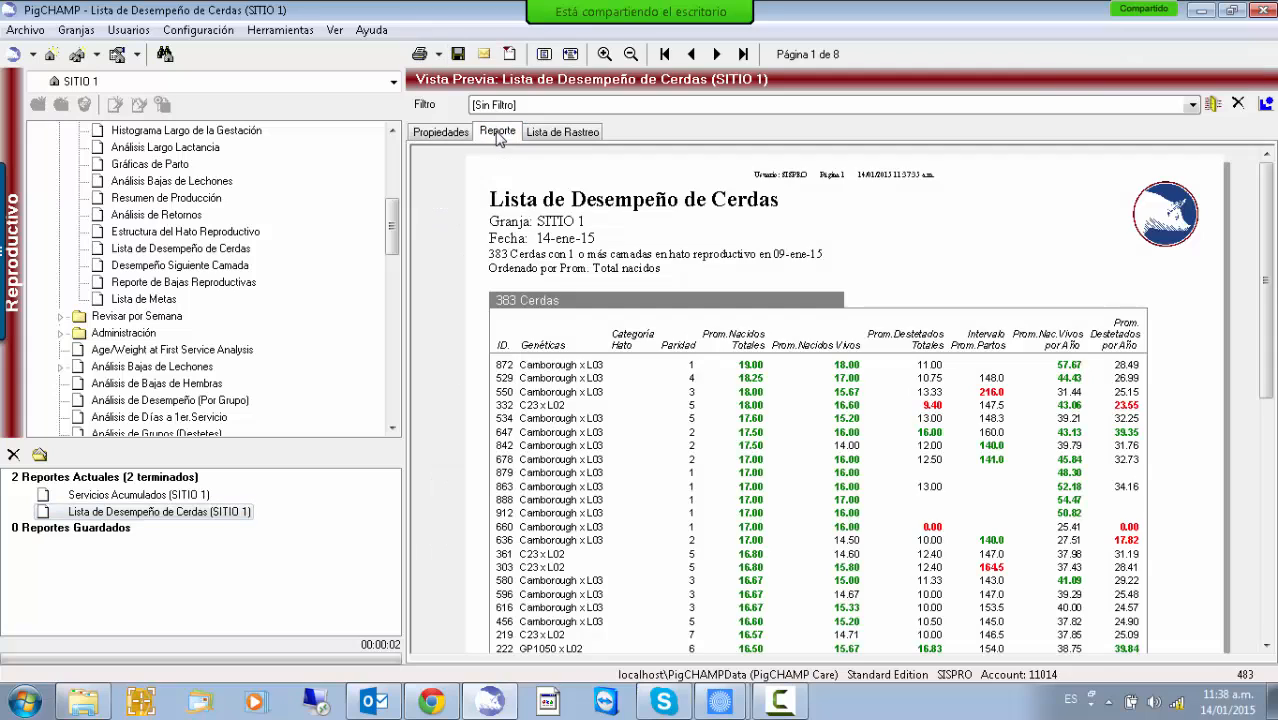
click(445, 132)
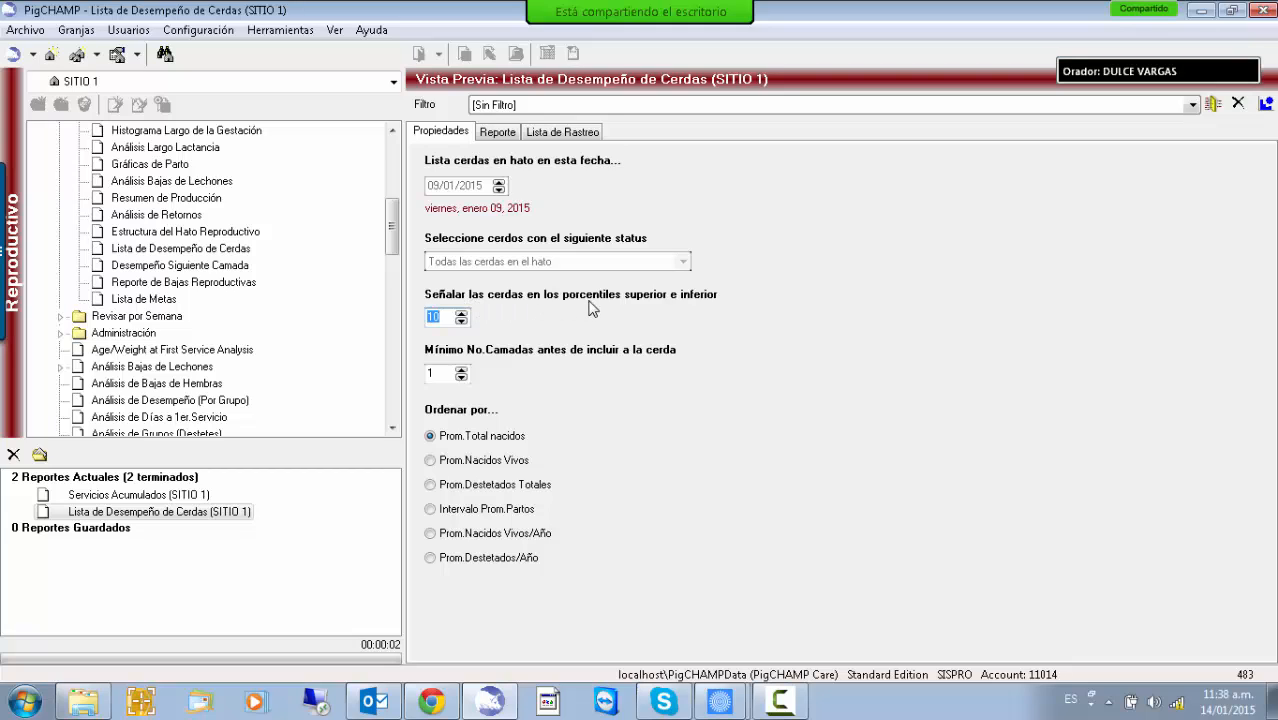
click(495, 133)
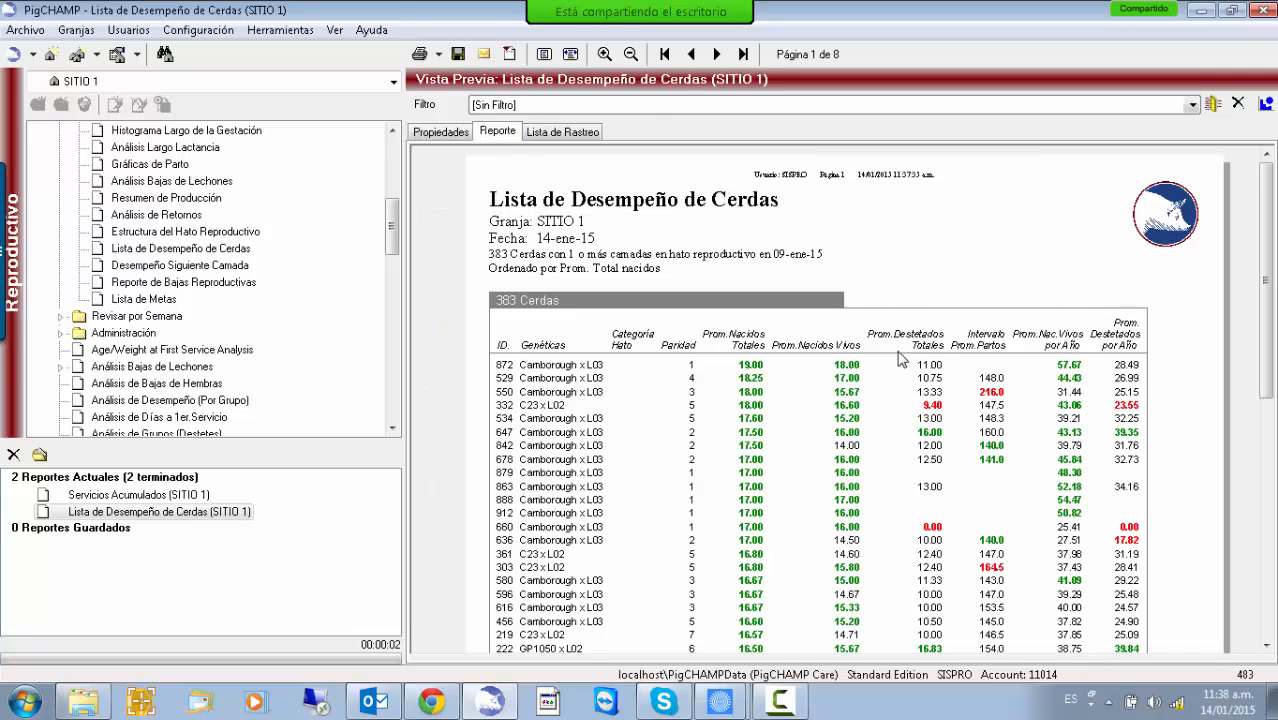
Enlarge the report preview and examine all performance columns of the first-page sow list ordered by Prom.Total nacidos
click(604, 54)
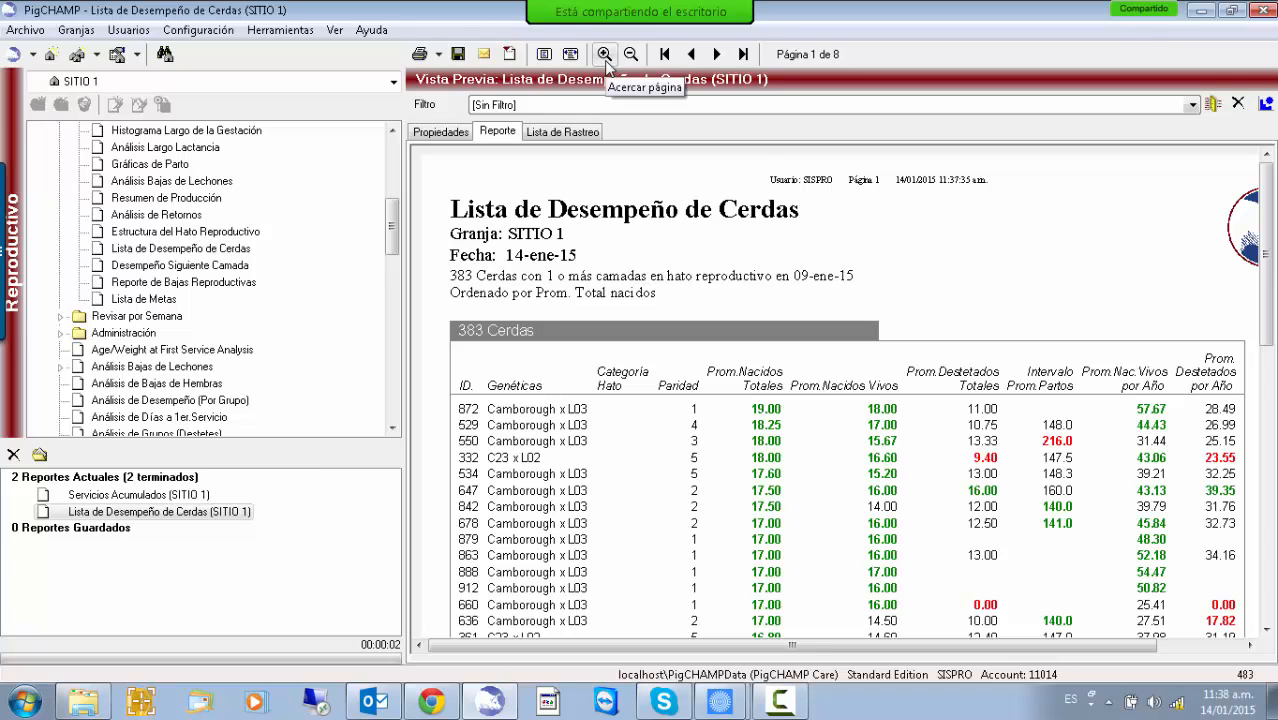
click(604, 55)
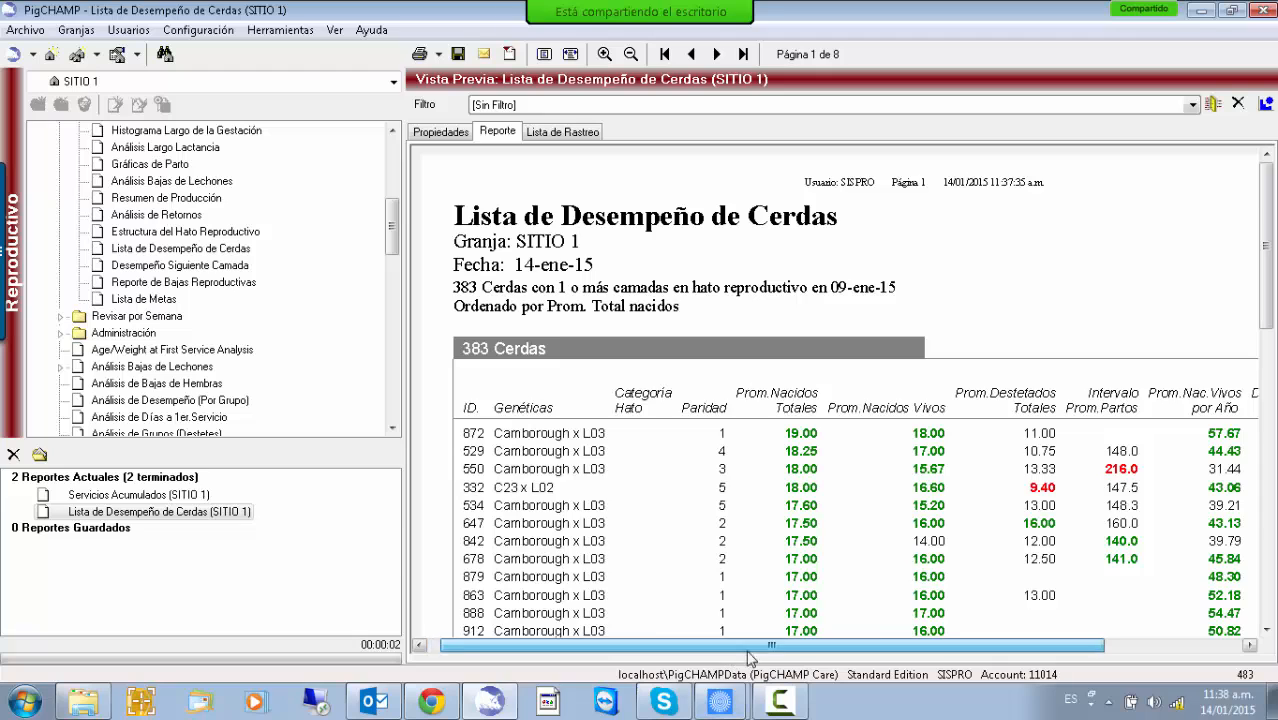
drag(738, 648, 875, 651)
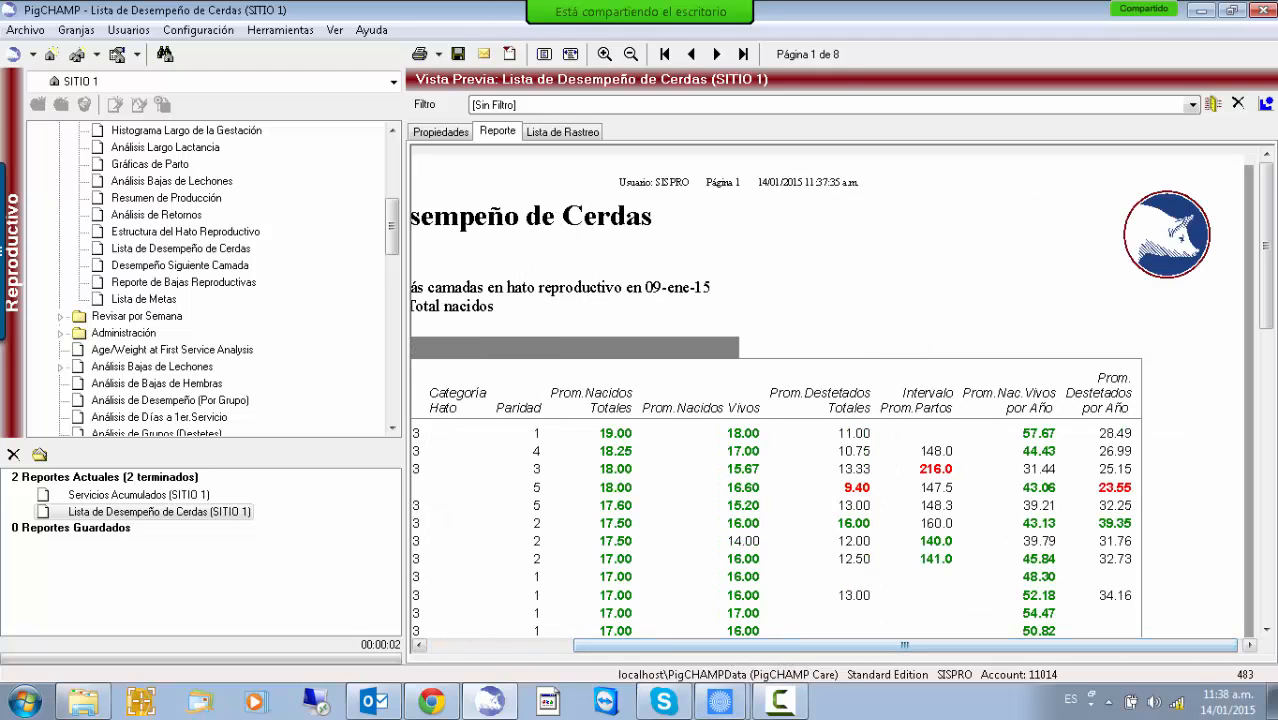
drag(1270, 248, 1270, 290)
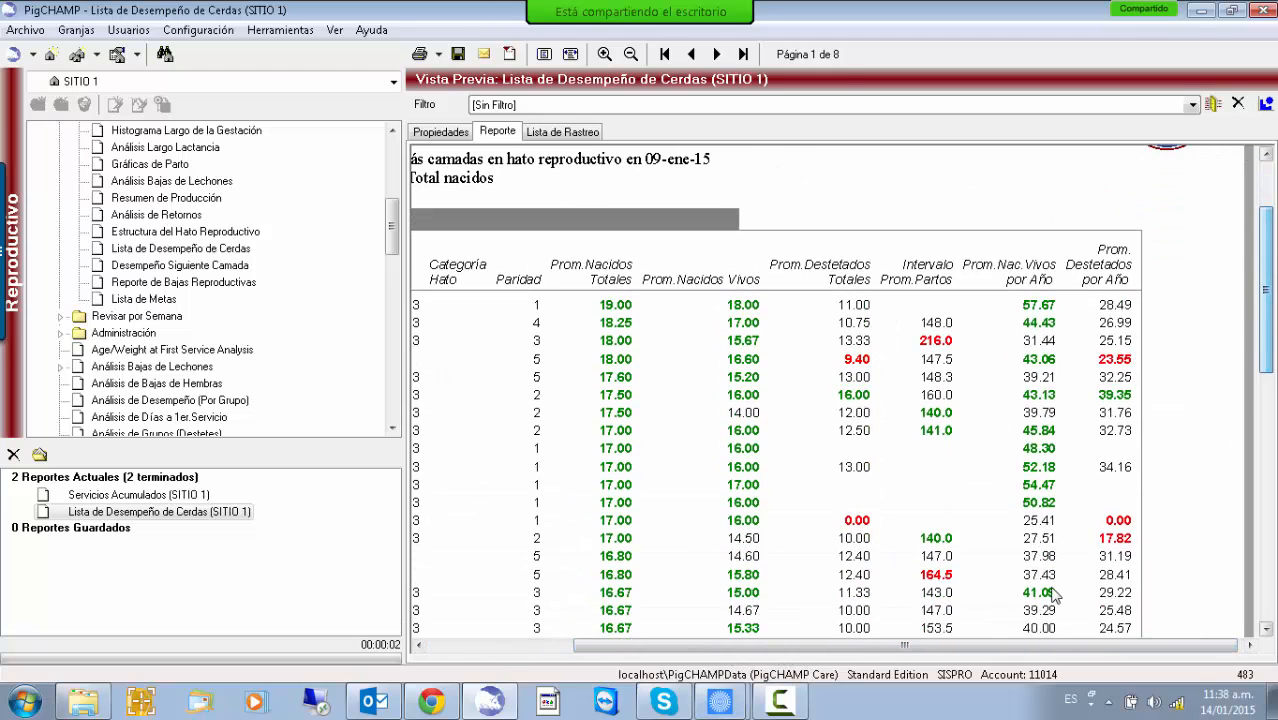
drag(968, 650, 852, 650)
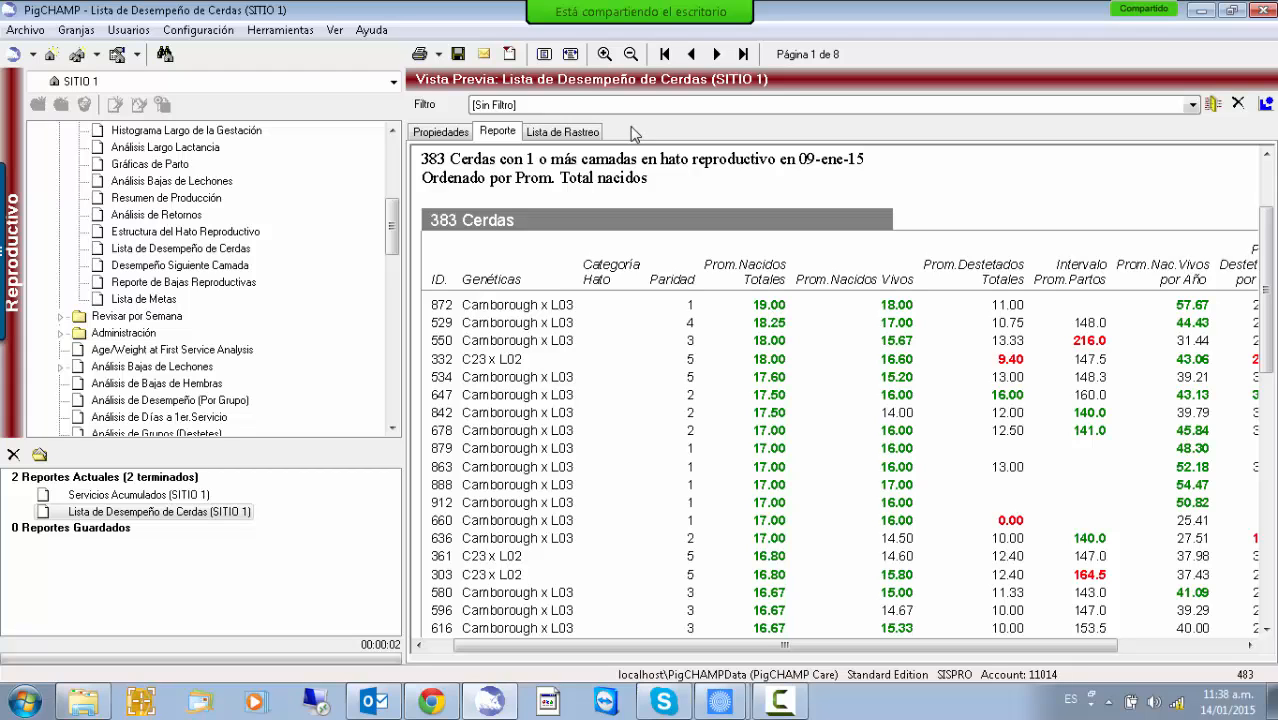
Examine the lowest-ranked sows on the report's last page across all columns, including the 10% color legend
click(742, 54)
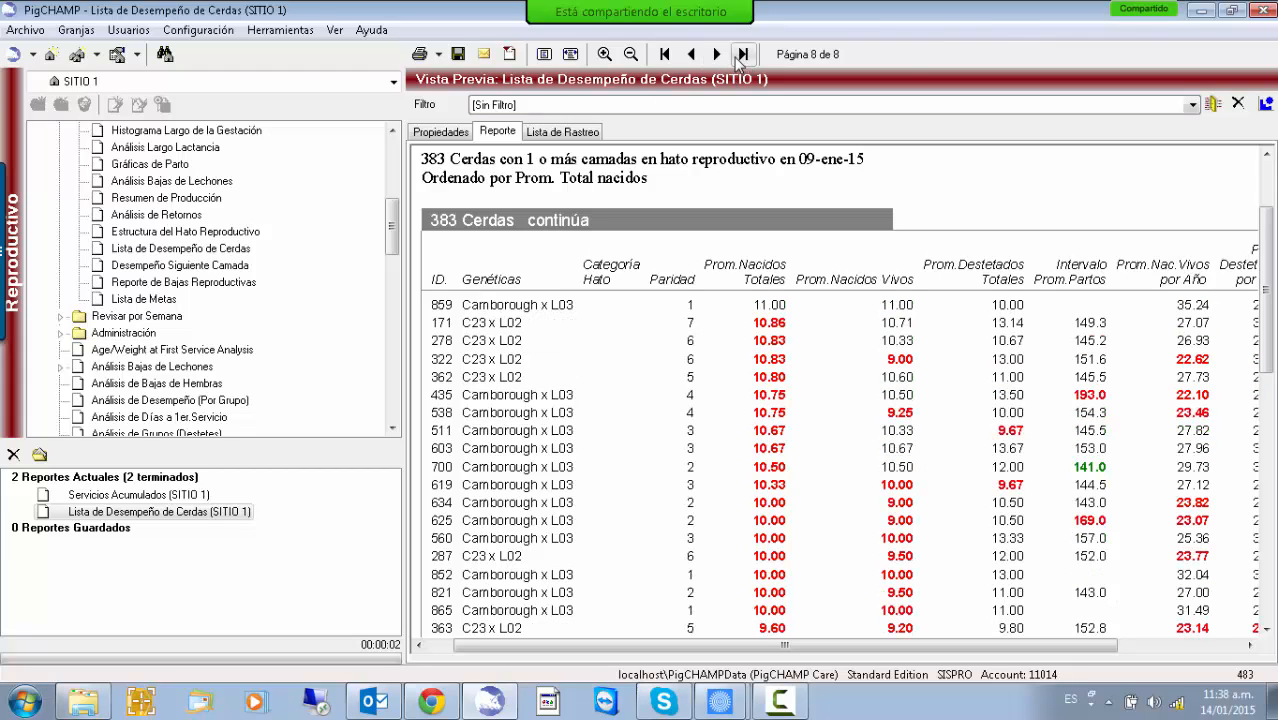
scroll(847, 392, down, 3)
scroll(847, 392, down, 7)
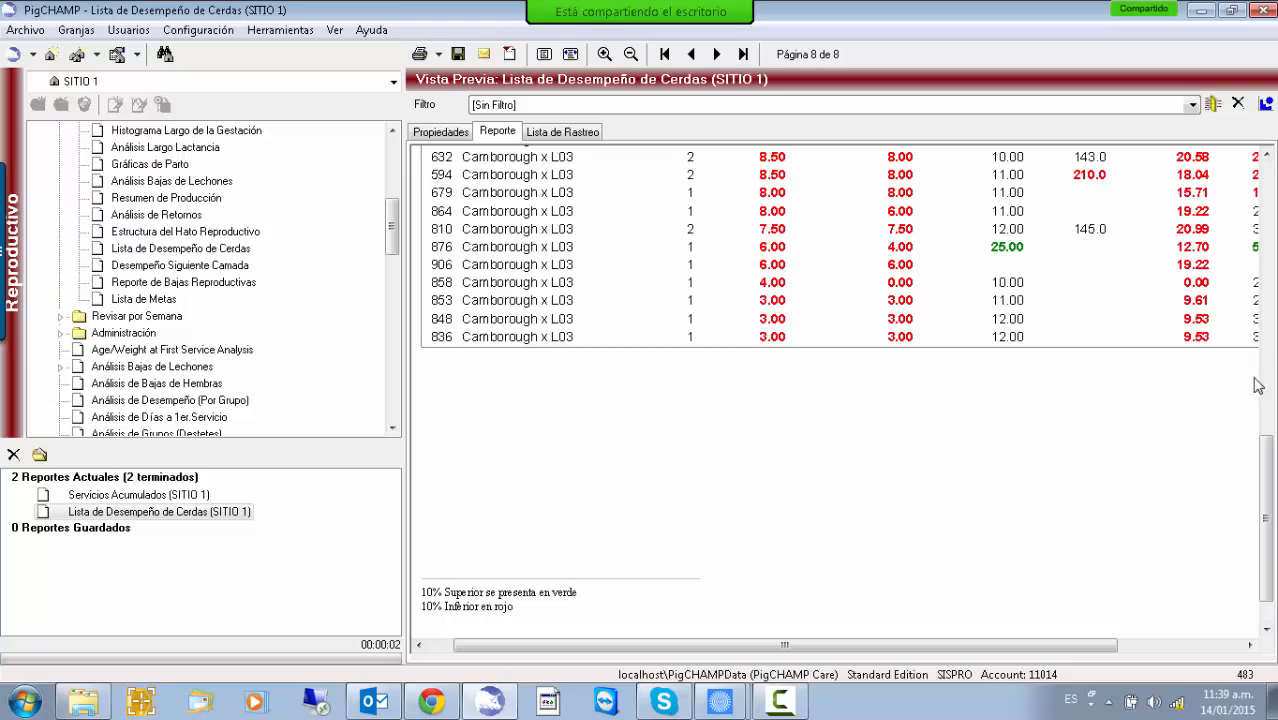
drag(1265, 456, 1255, 485)
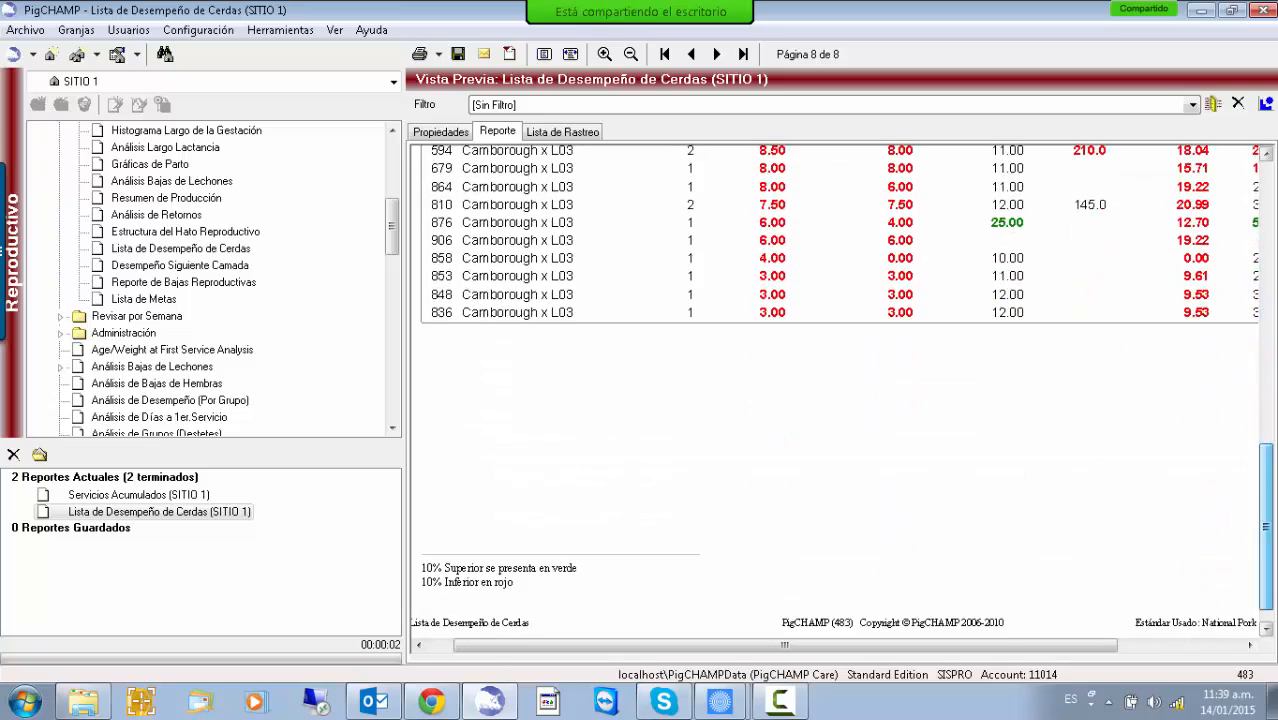
drag(1015, 648, 1184, 640)
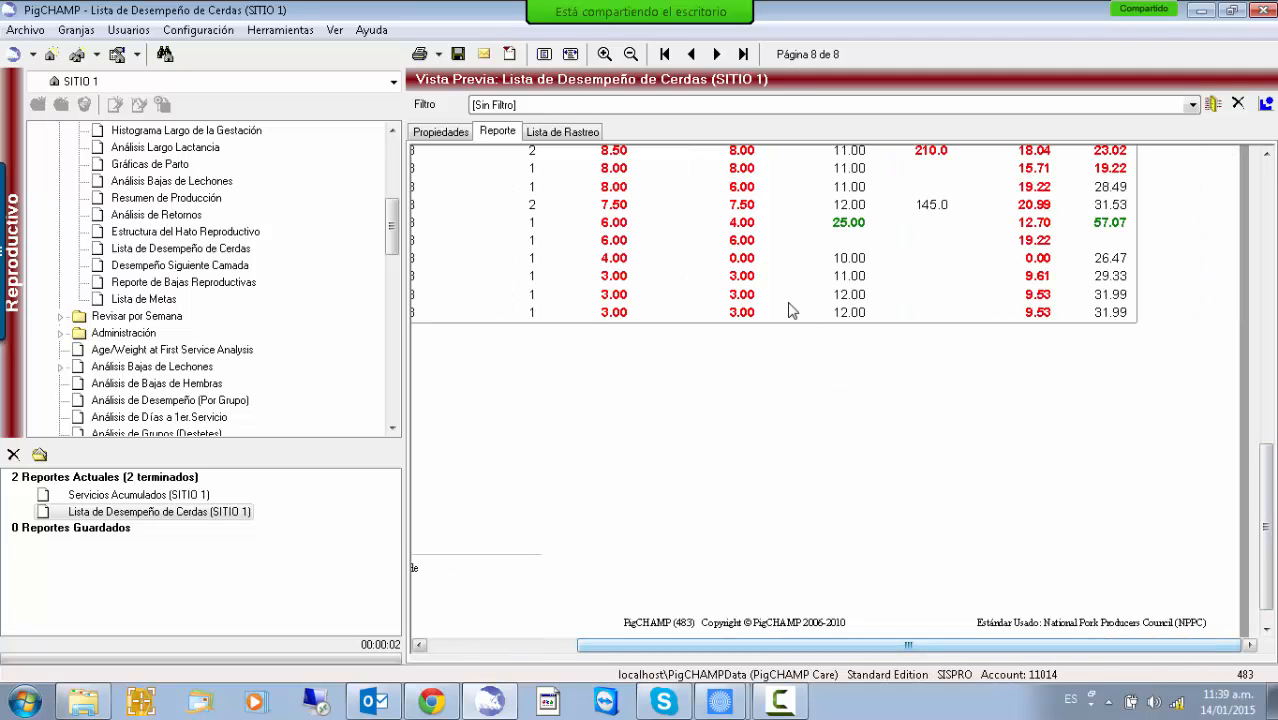
drag(1262, 495, 1238, 249)
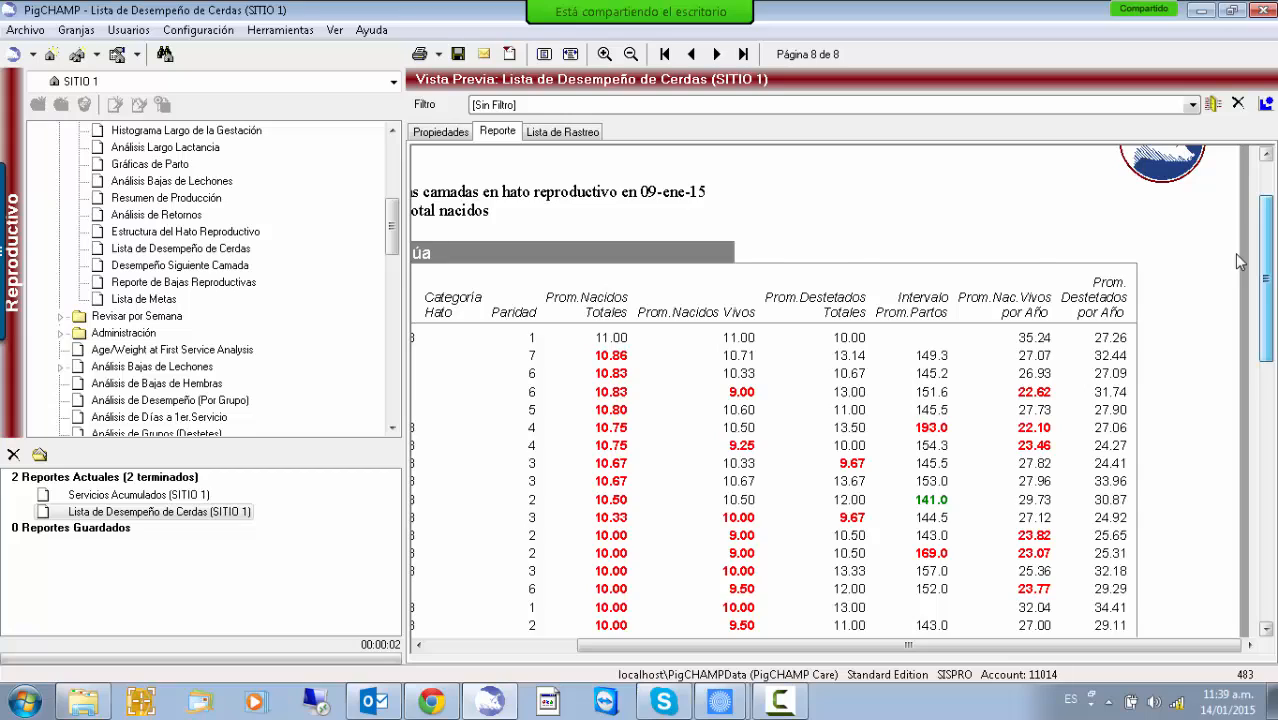
scroll(1234, 253, down, 3)
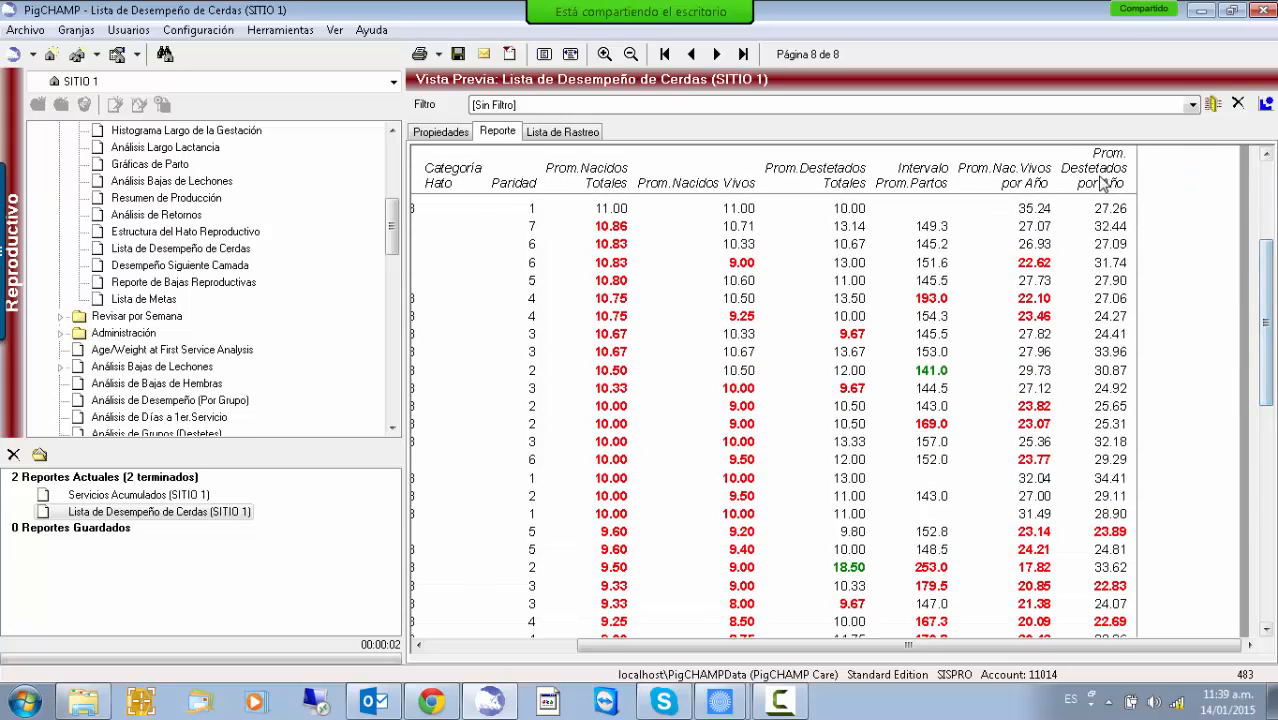
drag(1265, 322, 1263, 430)
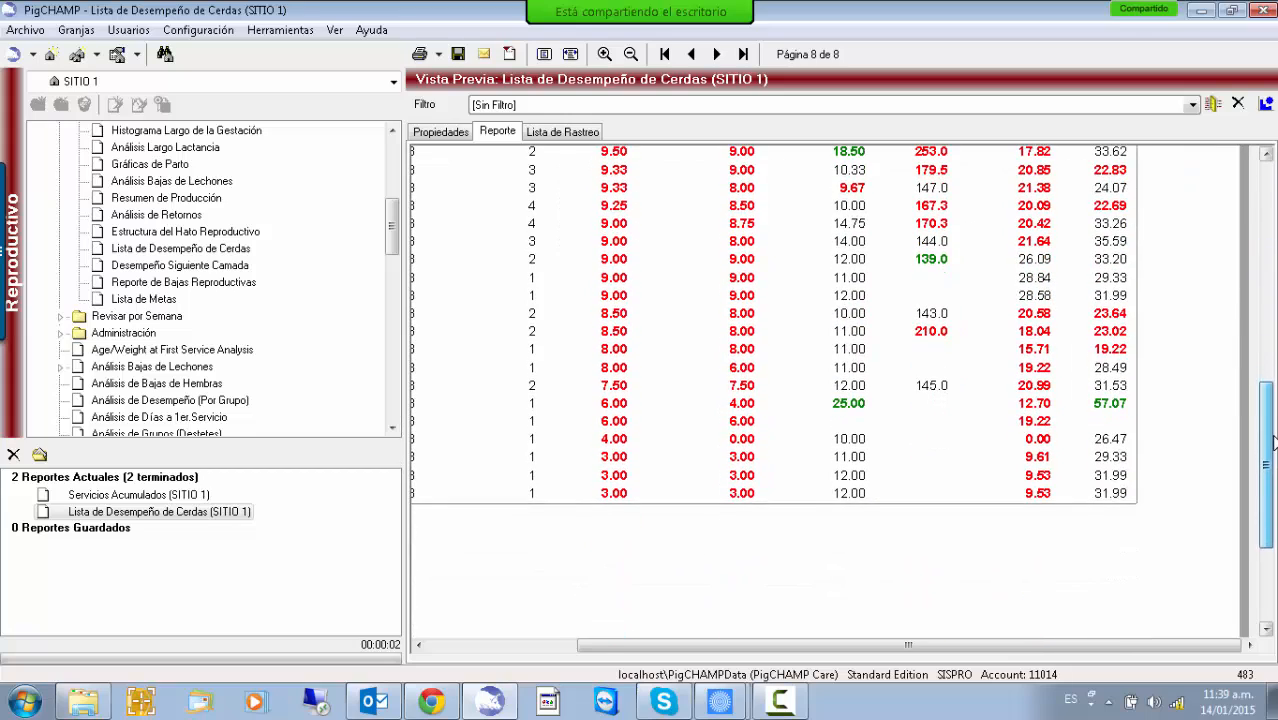
Sort the sow performance list by Prom.Nacidos Vivos/Año and review the top-ranked sows on its first page
click(442, 134)
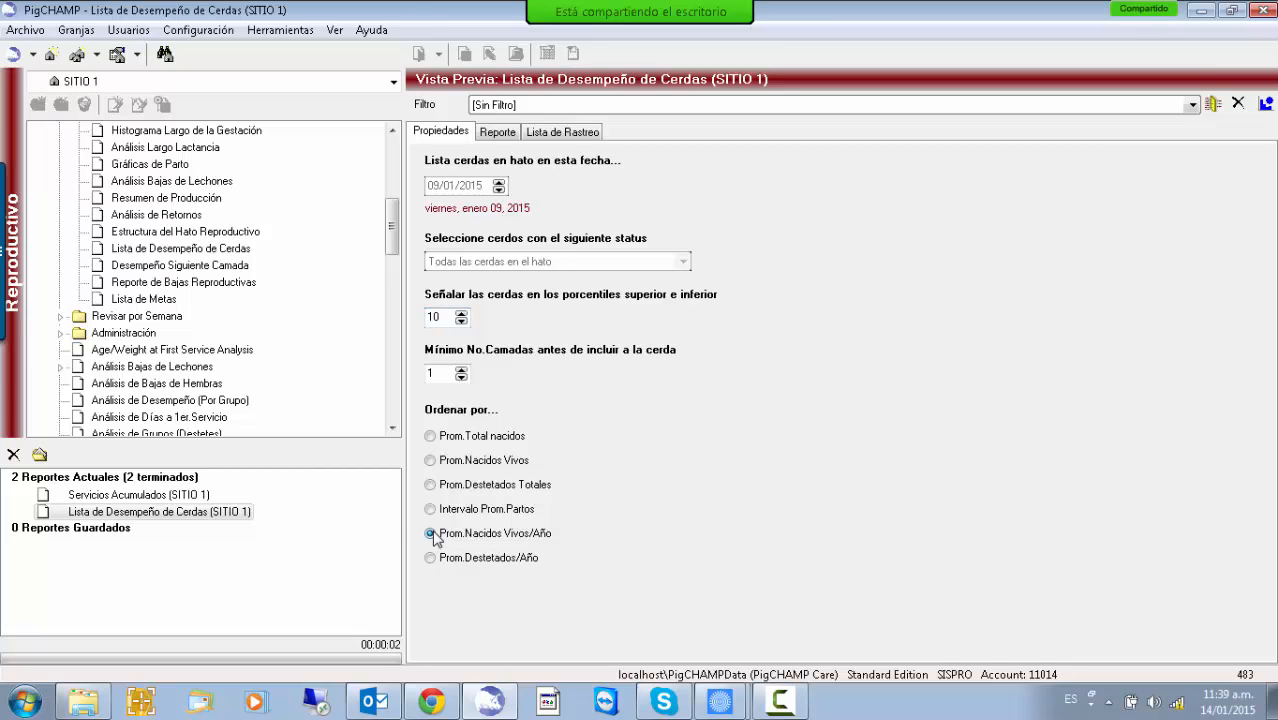
click(497, 133)
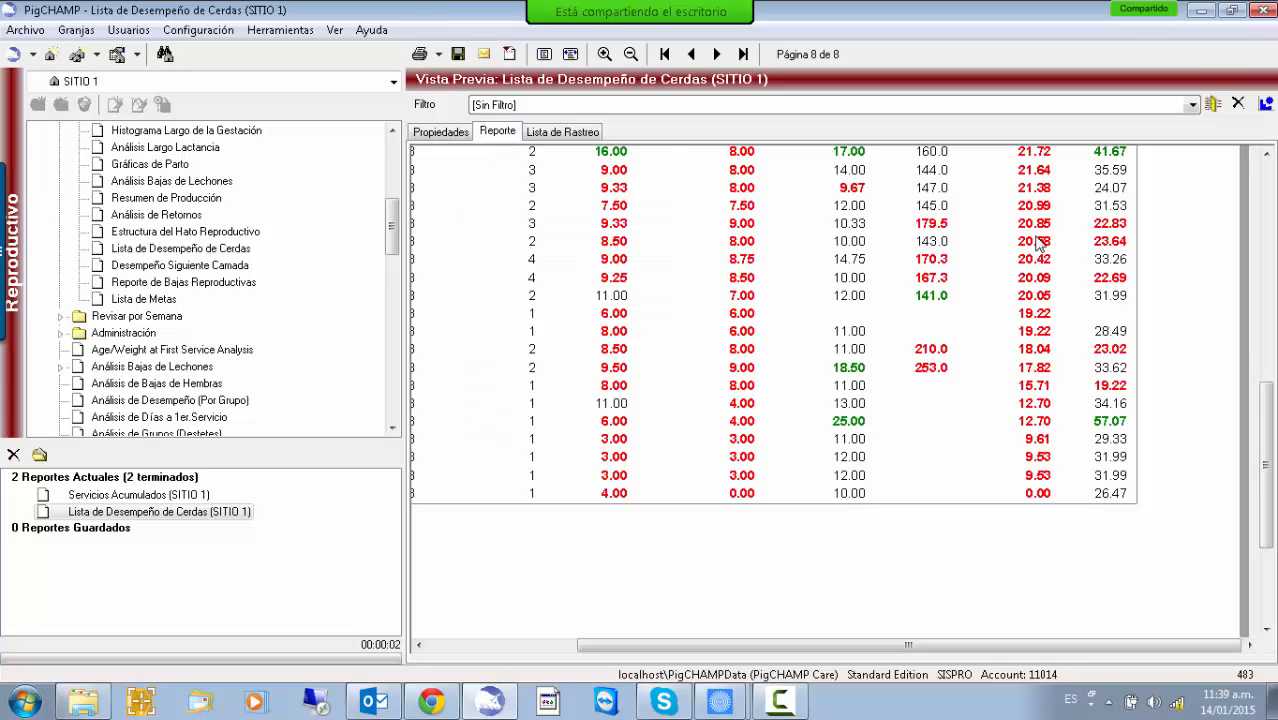
drag(1265, 390, 1265, 170)
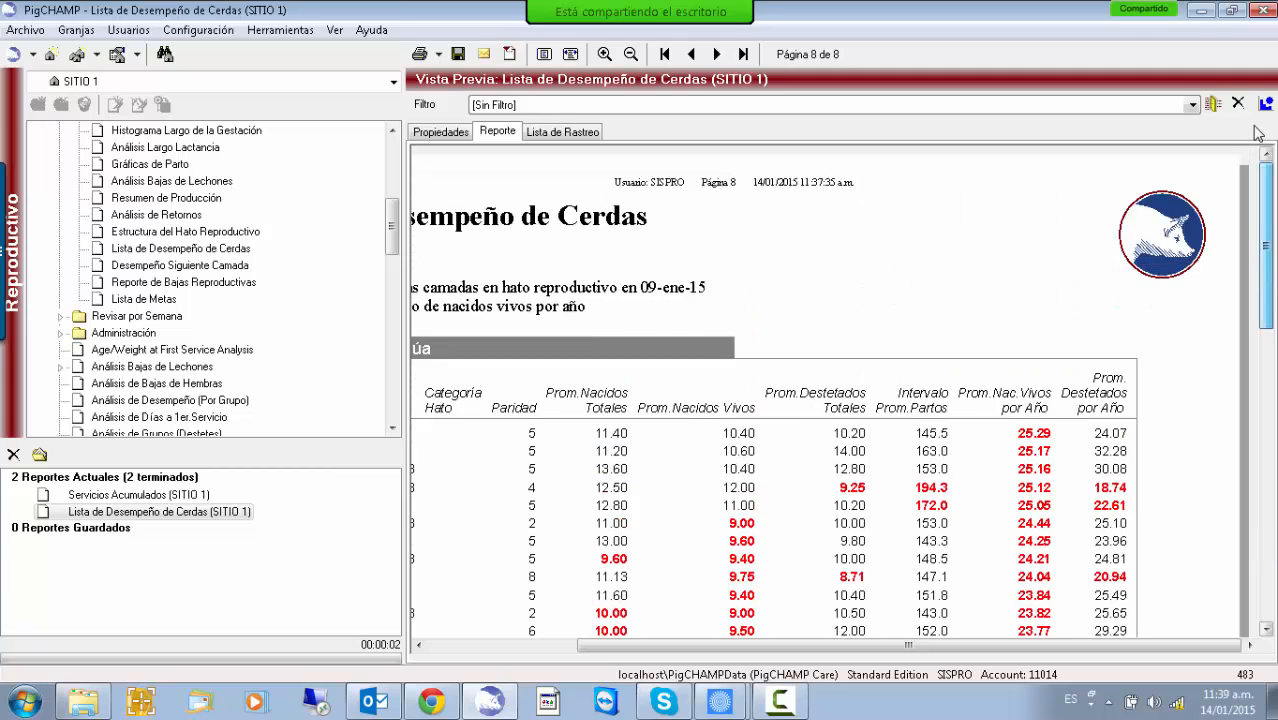
click(664, 55)
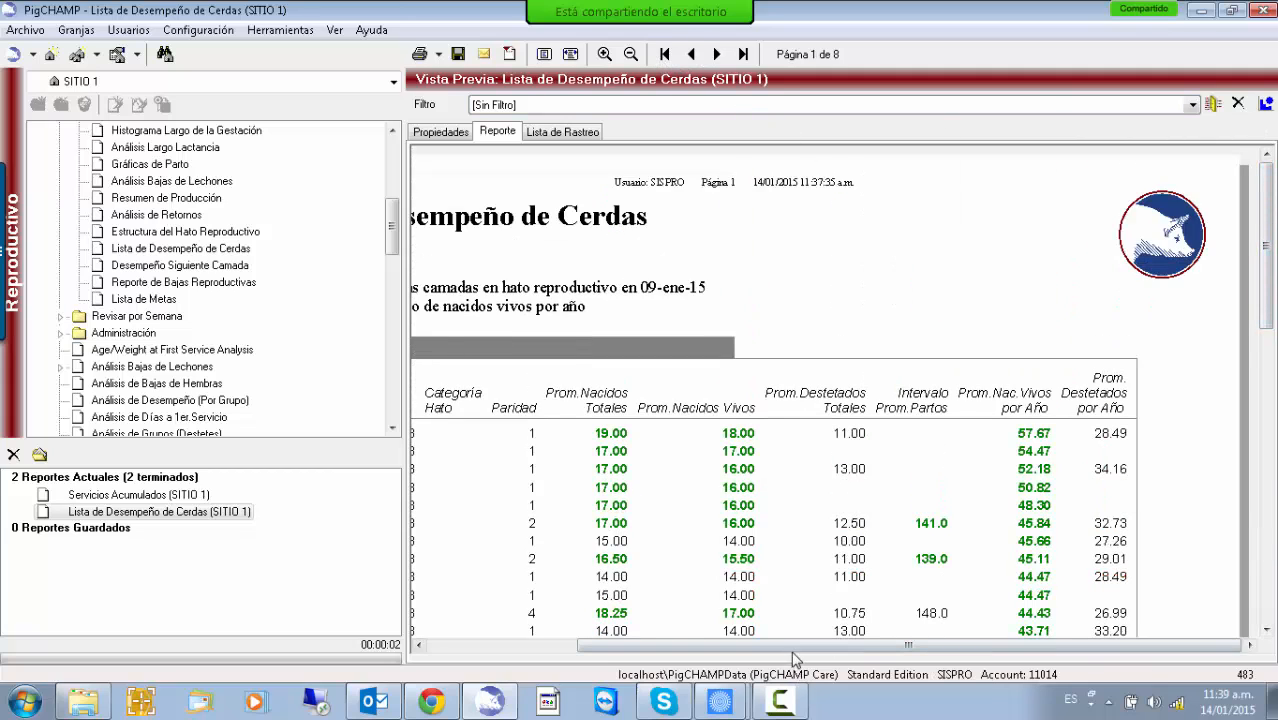
drag(641, 655, 590, 655)
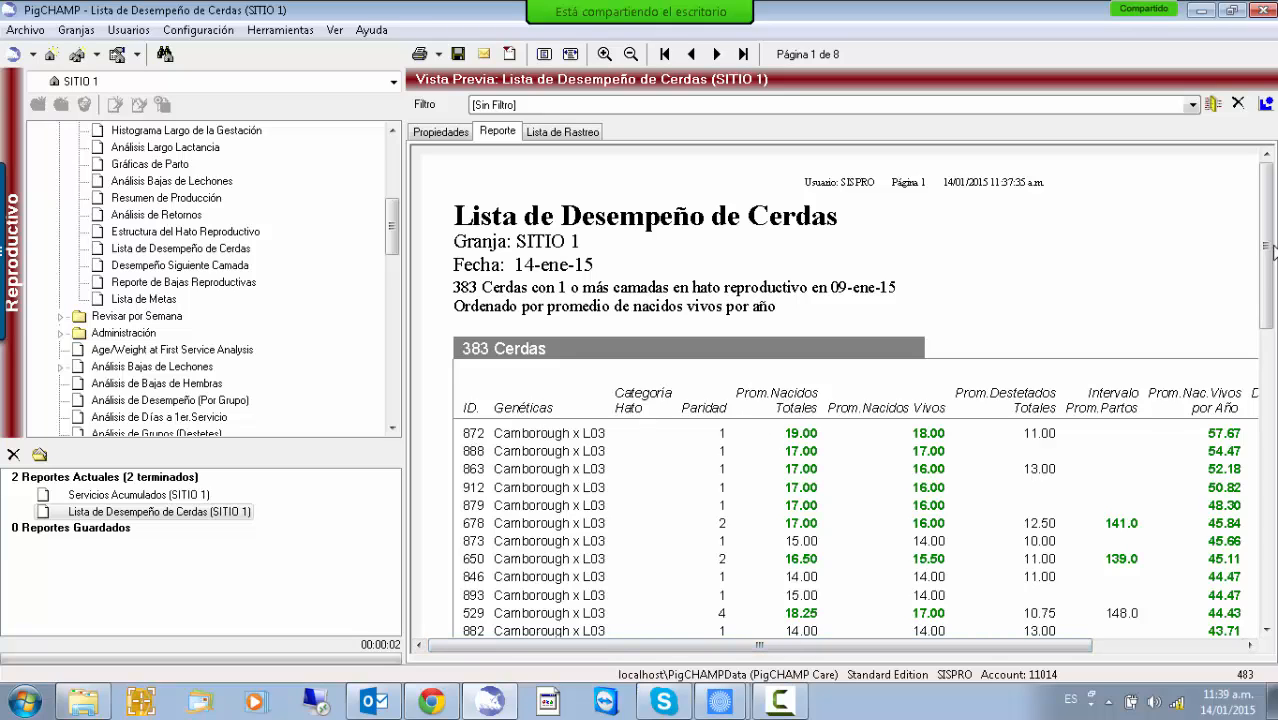
scroll(1272, 252, down, 2)
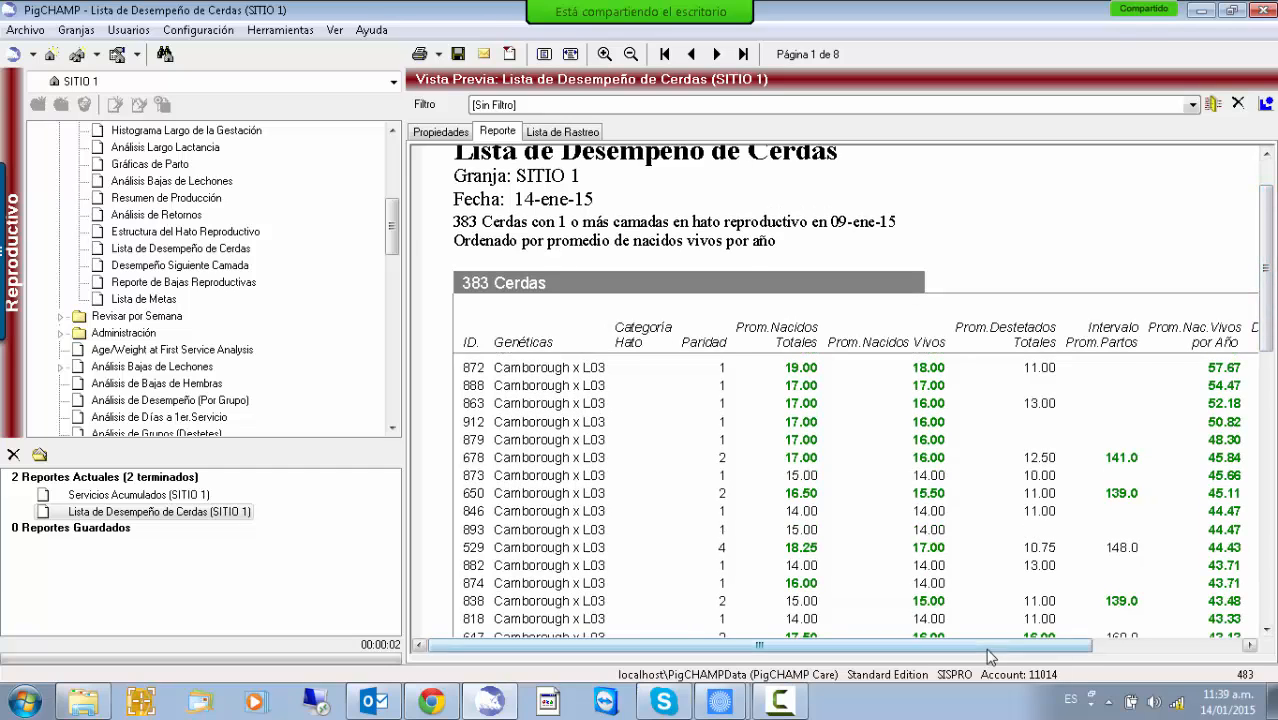
drag(988, 655, 1066, 655)
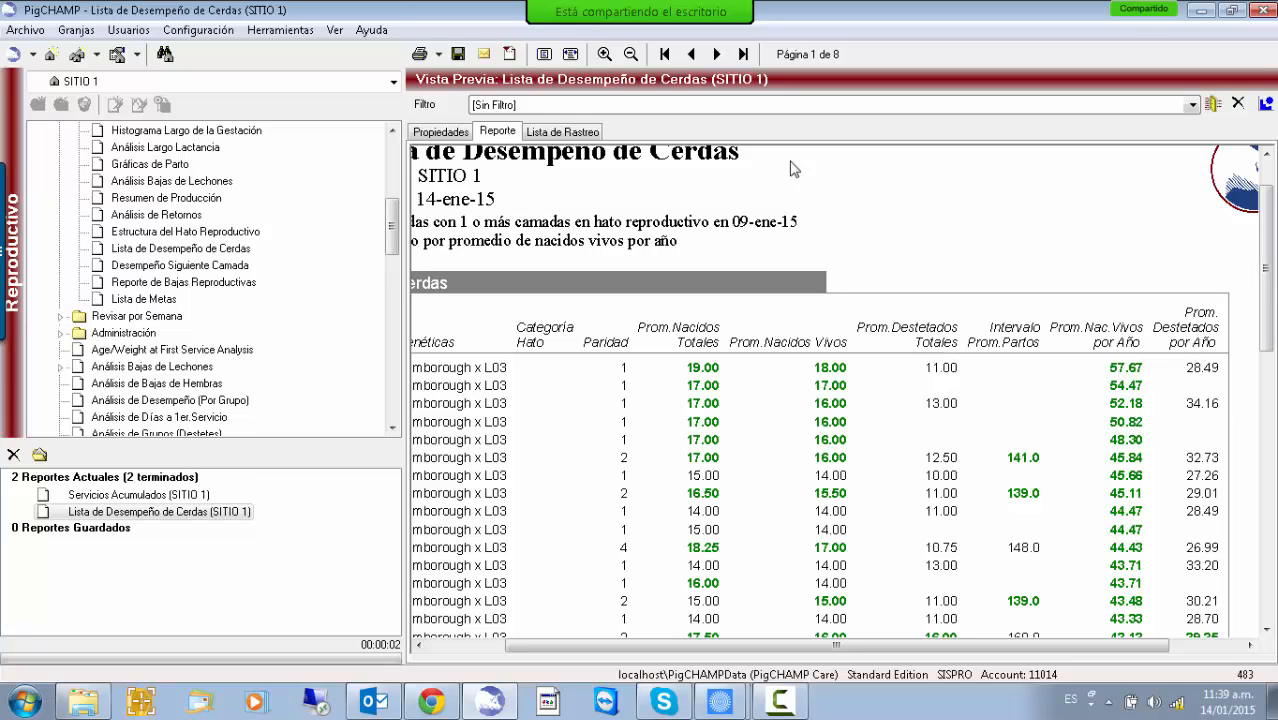
Review the bottom-ranked sows by live births per year on the last page, from their IDs to the yearly averages
click(743, 54)
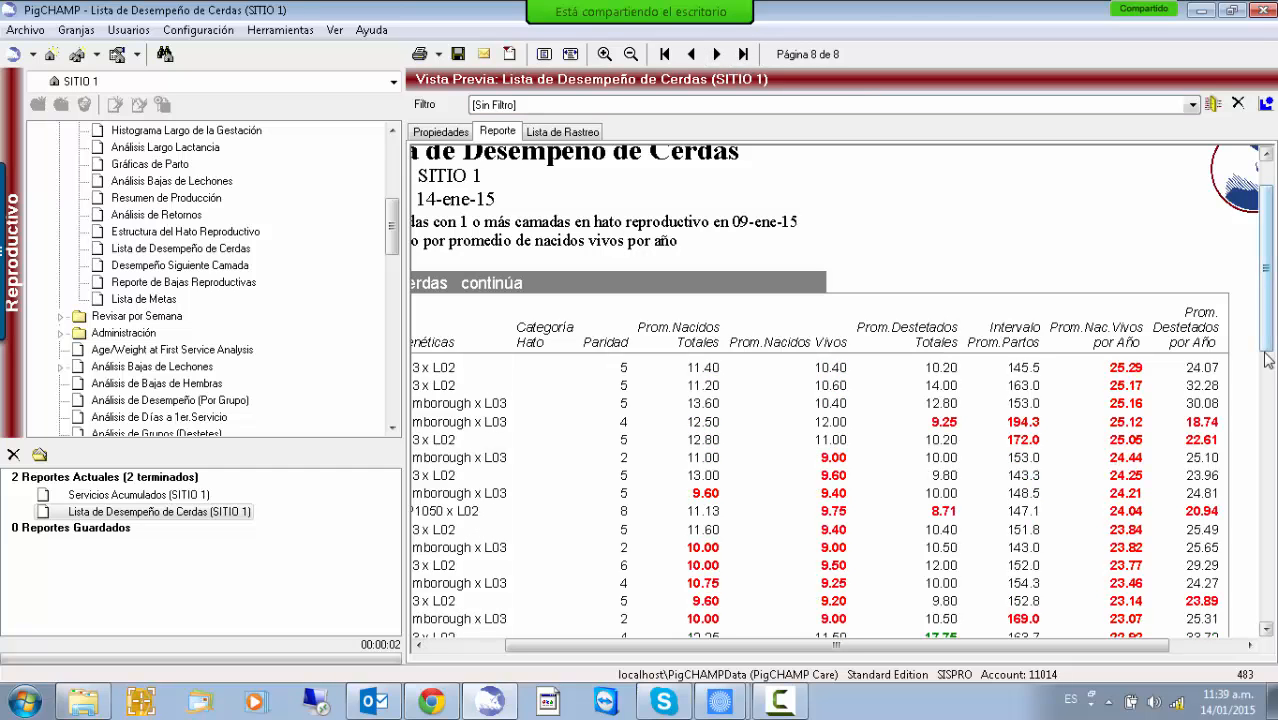
drag(1266, 328, 1266, 597)
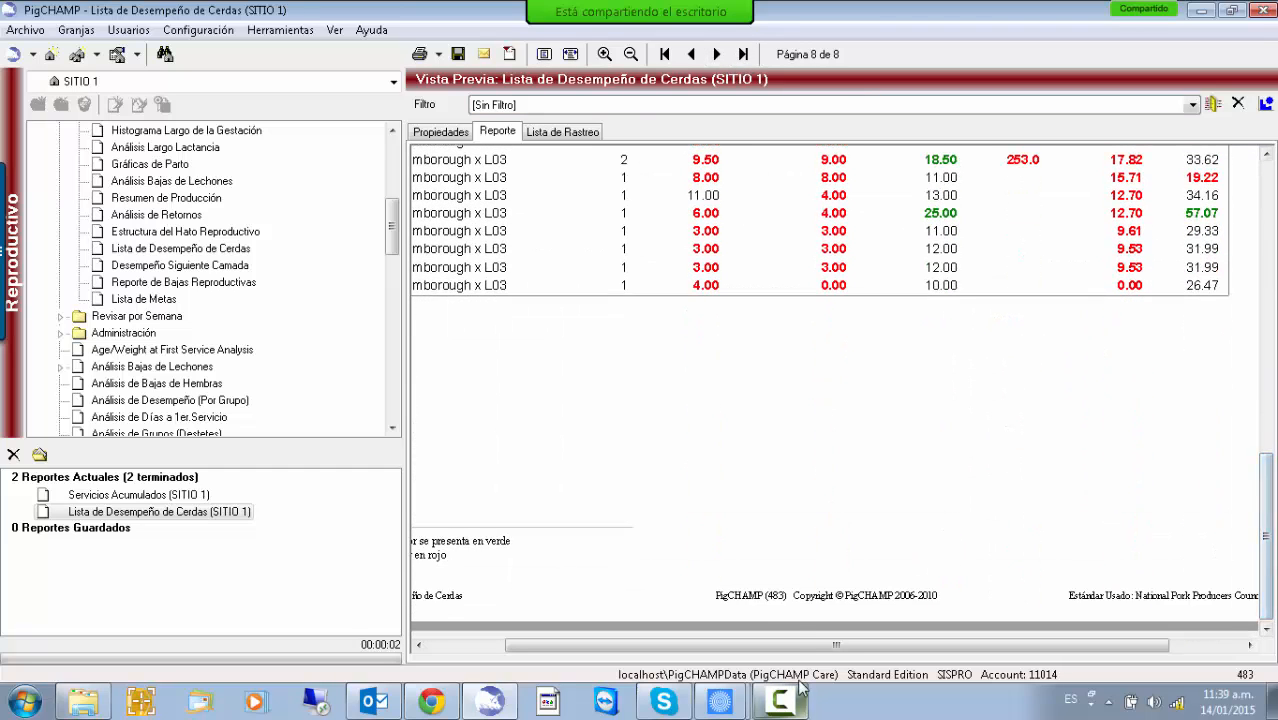
drag(760, 645, 454, 560)
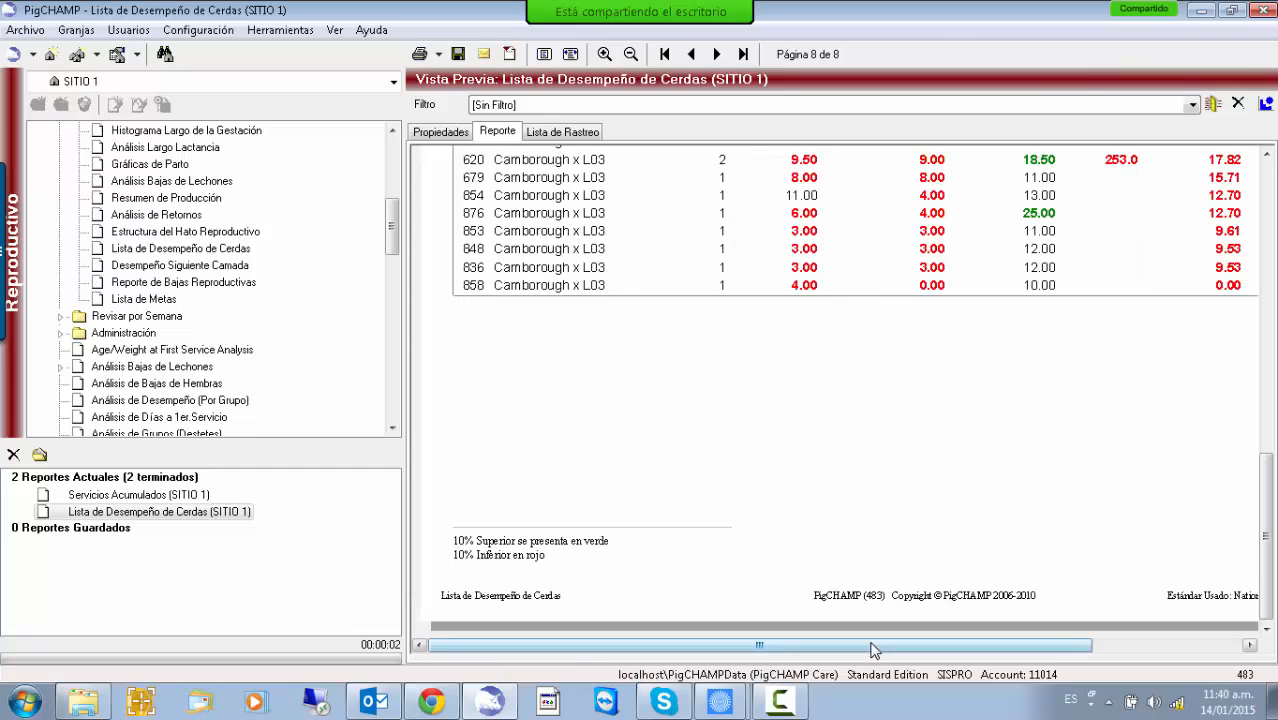
drag(875, 650, 1103, 650)
drag(1266, 505, 1264, 275)
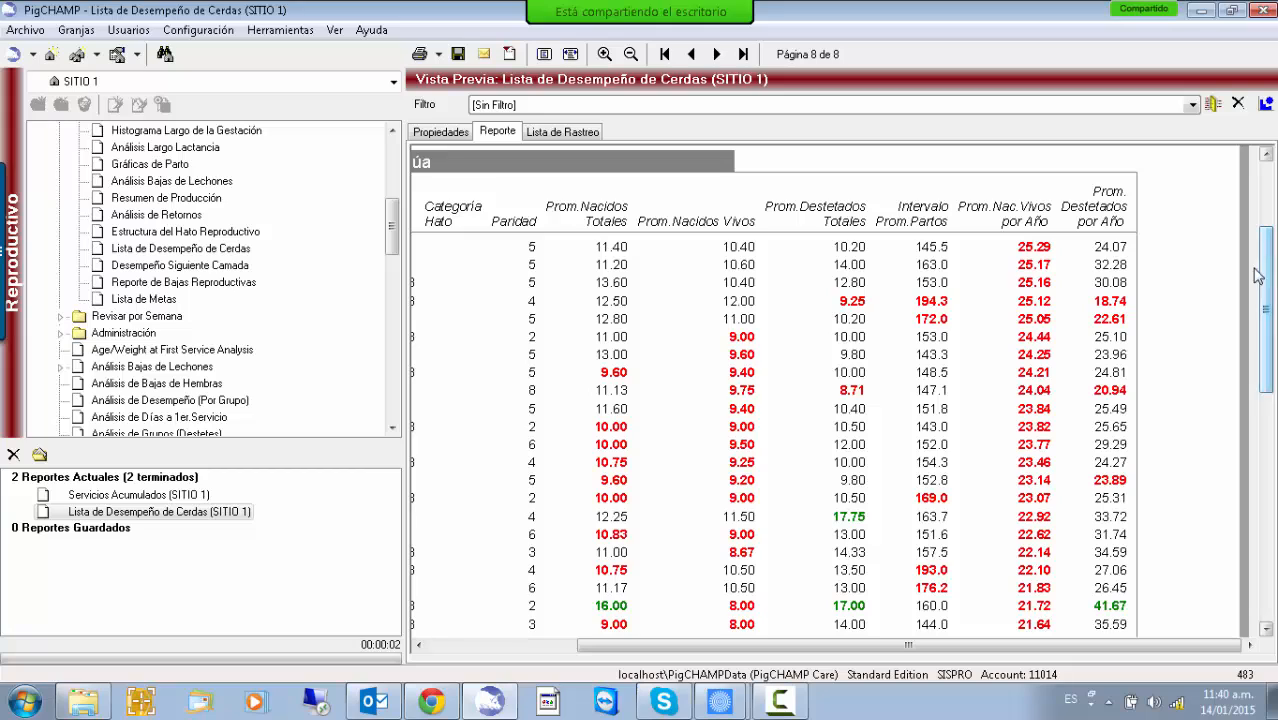
Sort the sow performance list by Prom.Destetados/Año and check the resulting last page against the report properties
click(440, 133)
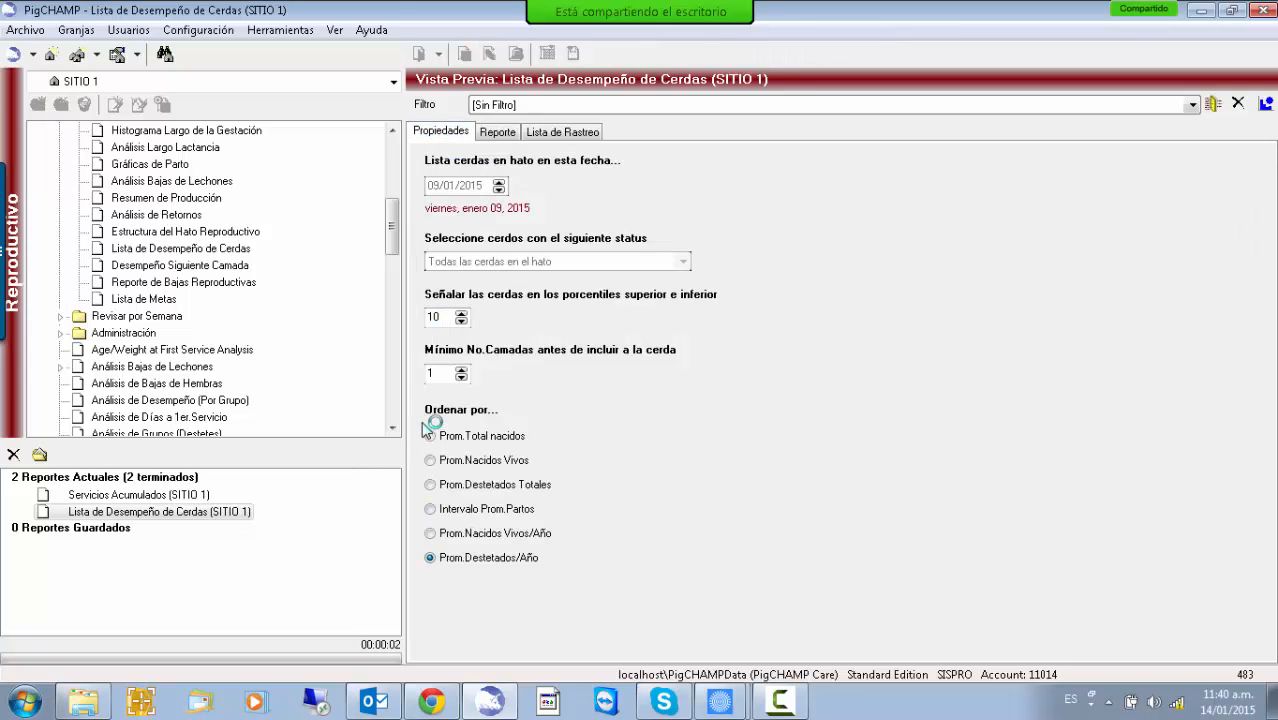
click(508, 134)
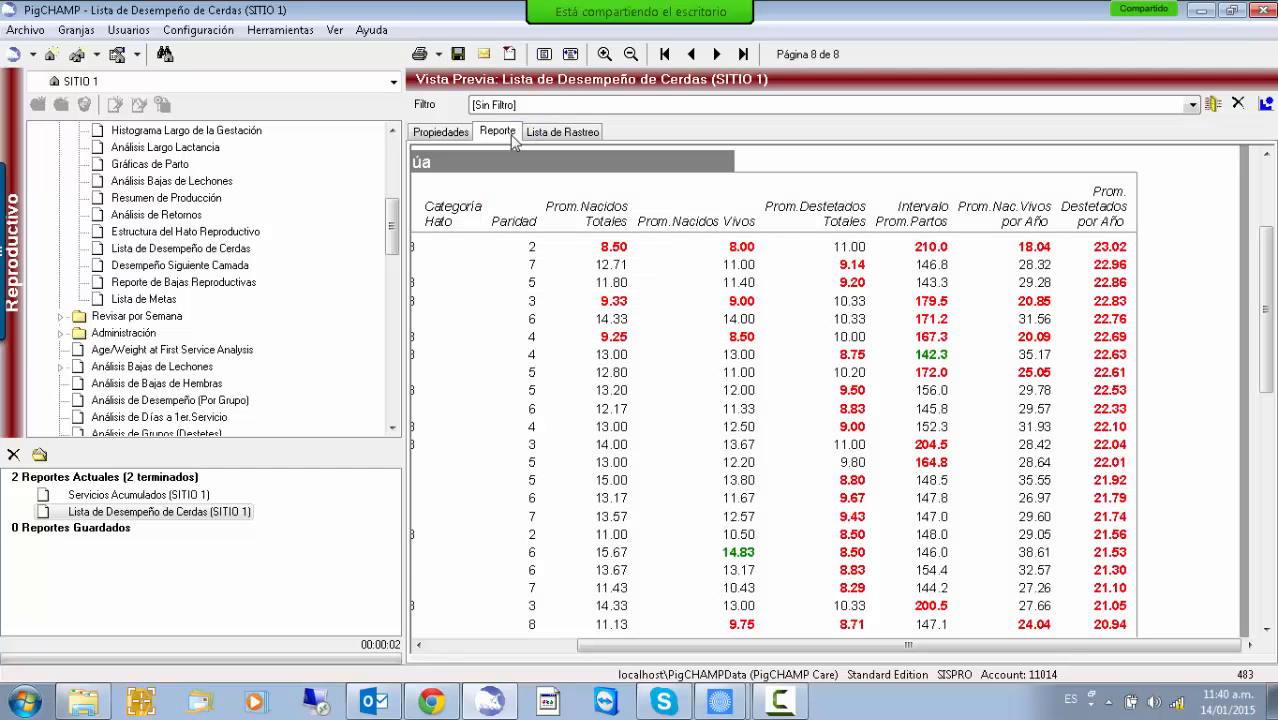
drag(623, 645, 494, 645)
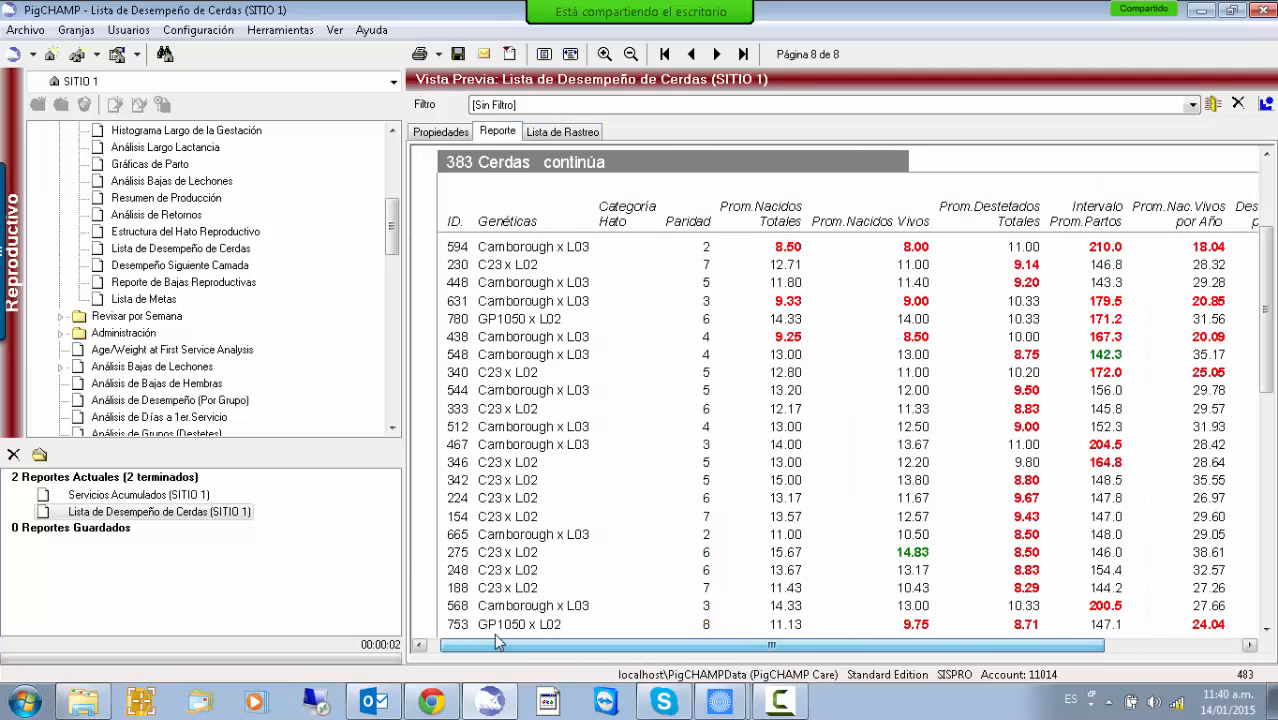
click(445, 131)
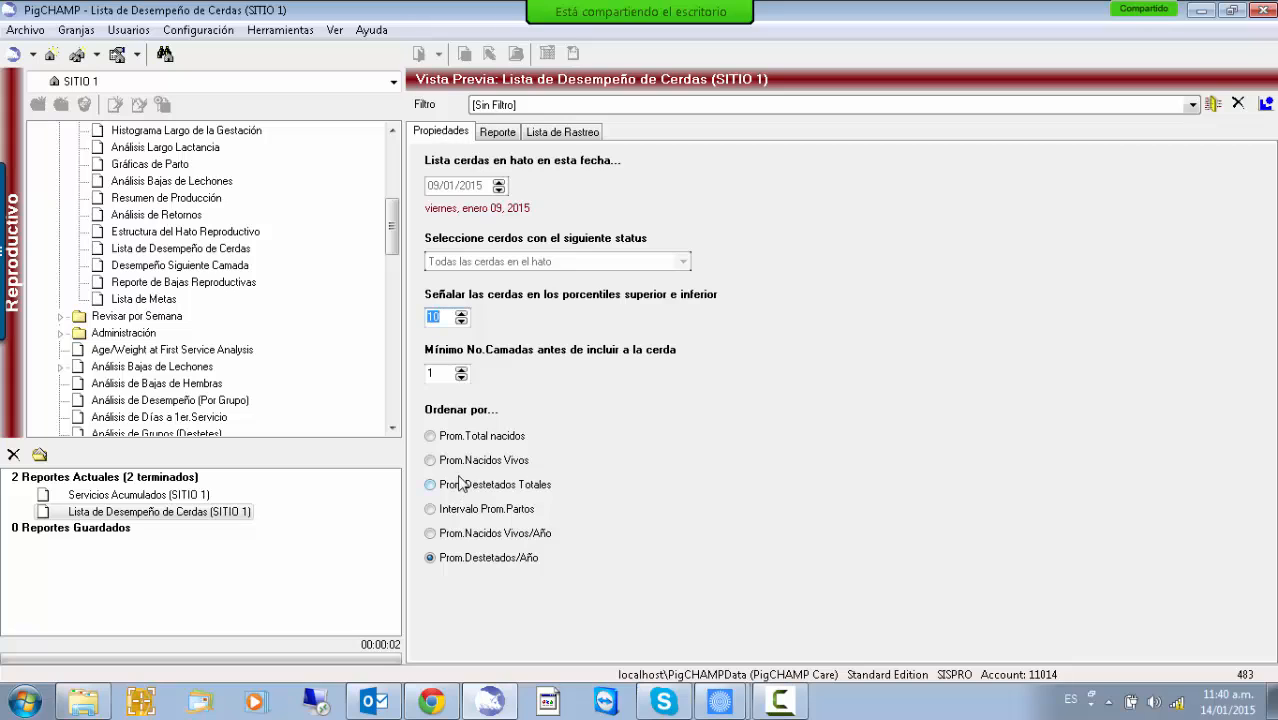
click(498, 134)
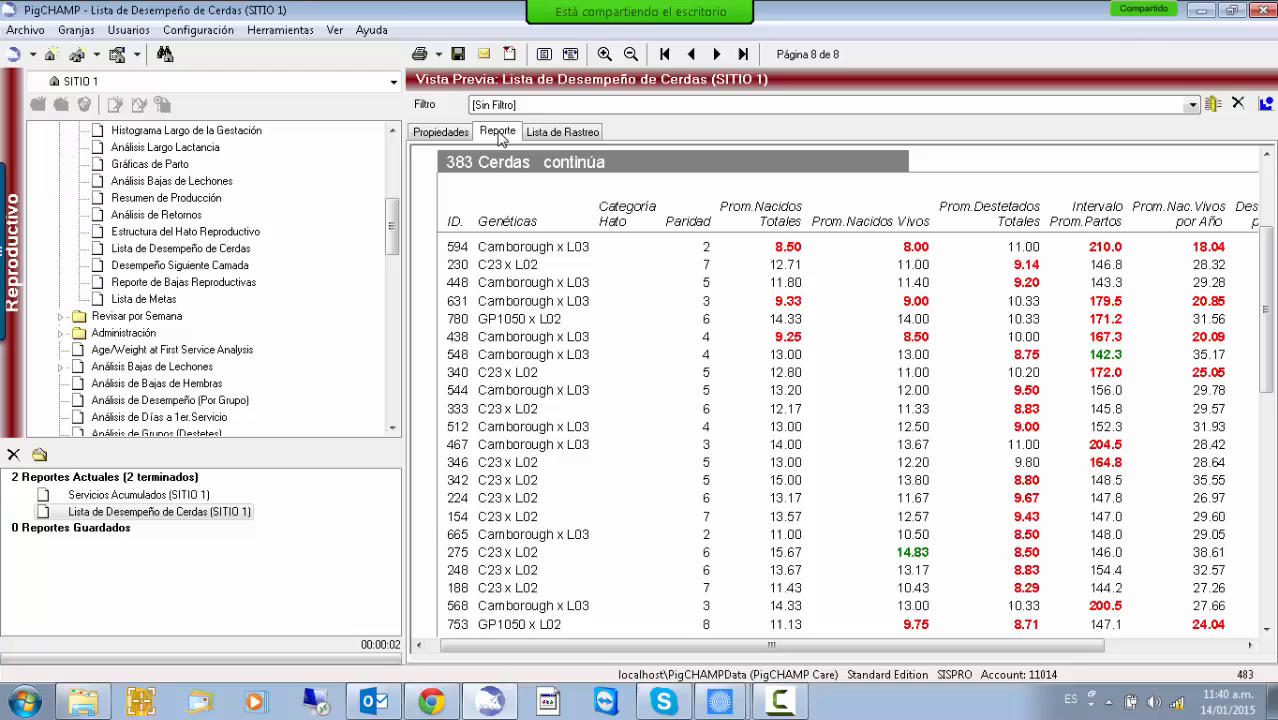
Set the report's sort order to Prom.Total nacidos and switch it to Prom.Nacidos Vivos
click(441, 133)
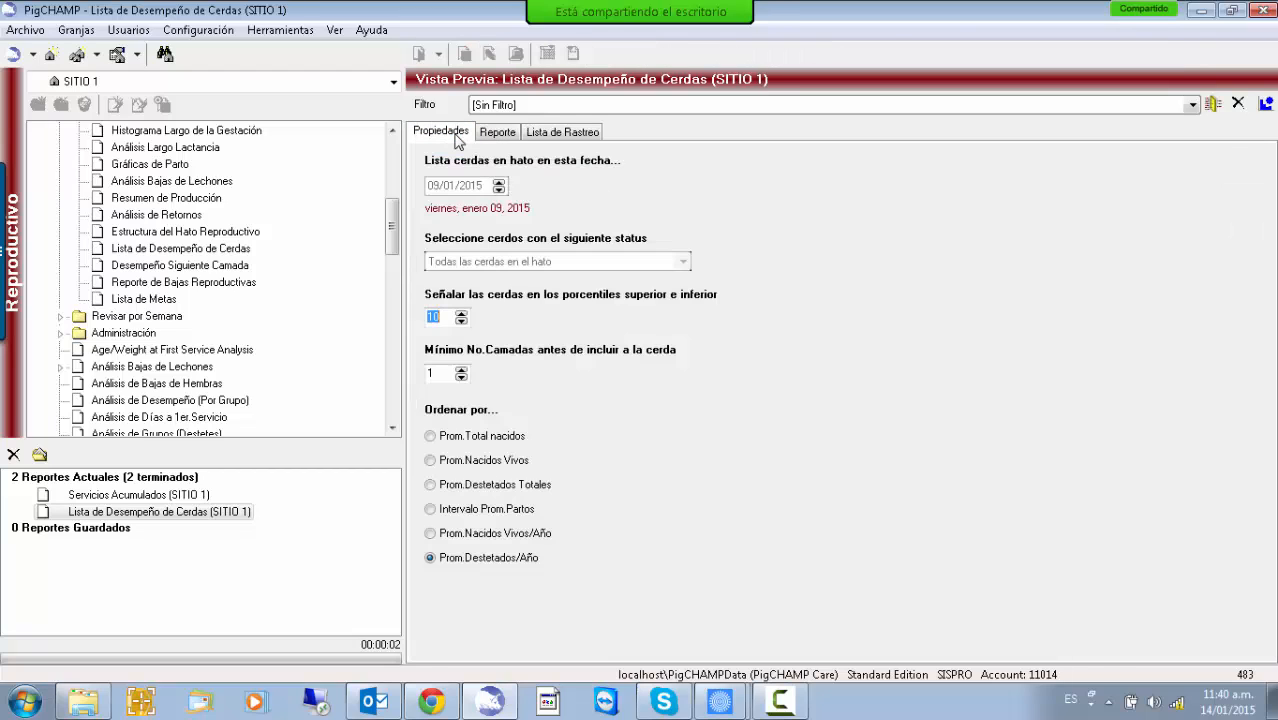
click(430, 438)
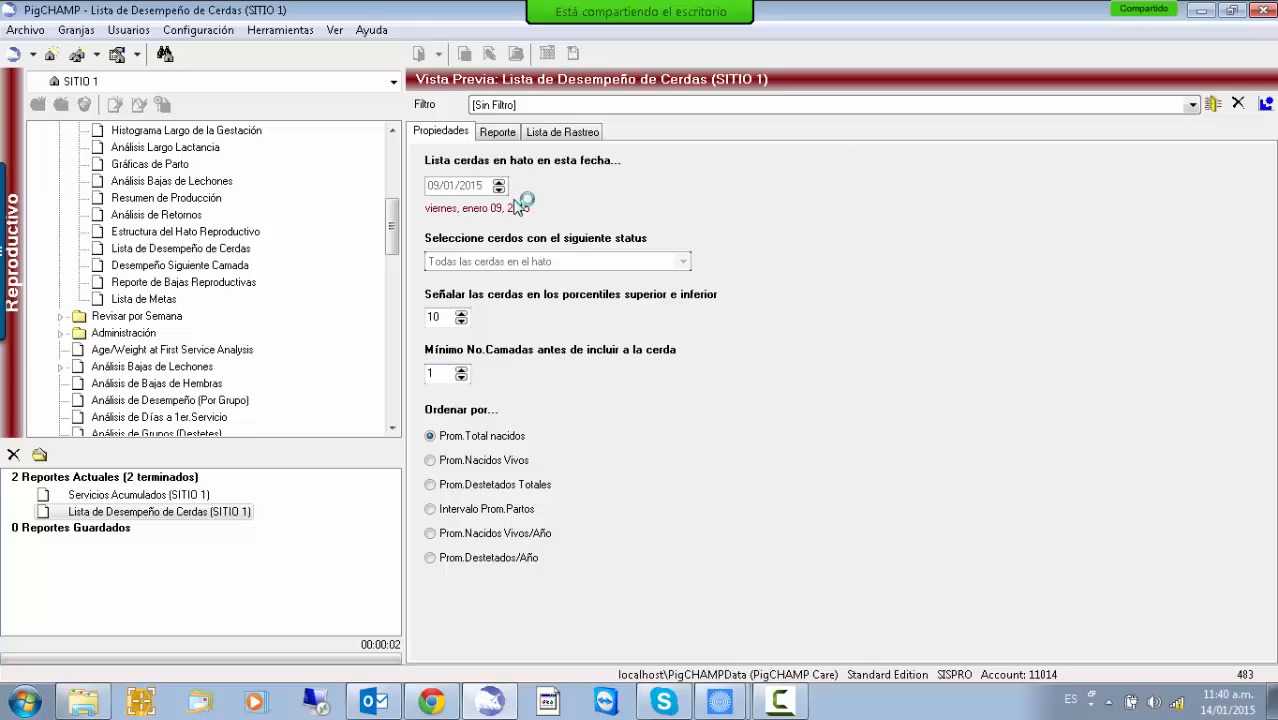
click(430, 460)
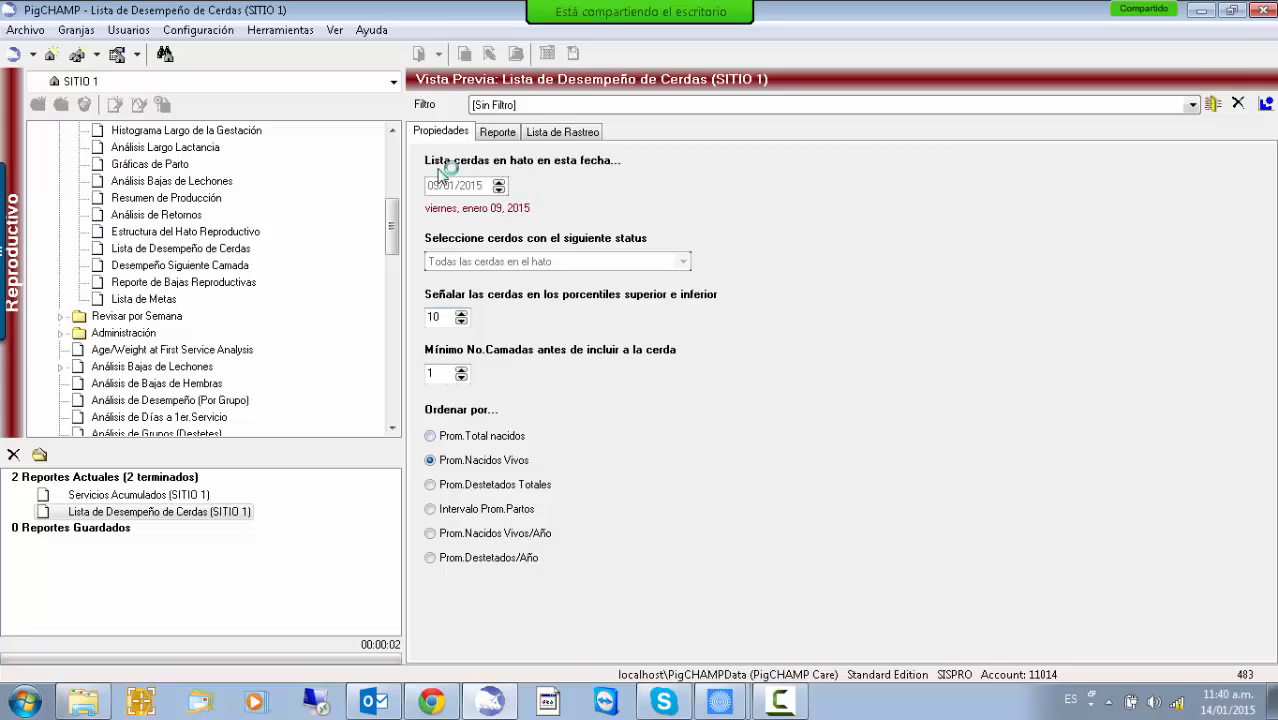
Review the first and last pages of the sow performance list sorted by Prom.Nacidos Vivos
click(497, 134)
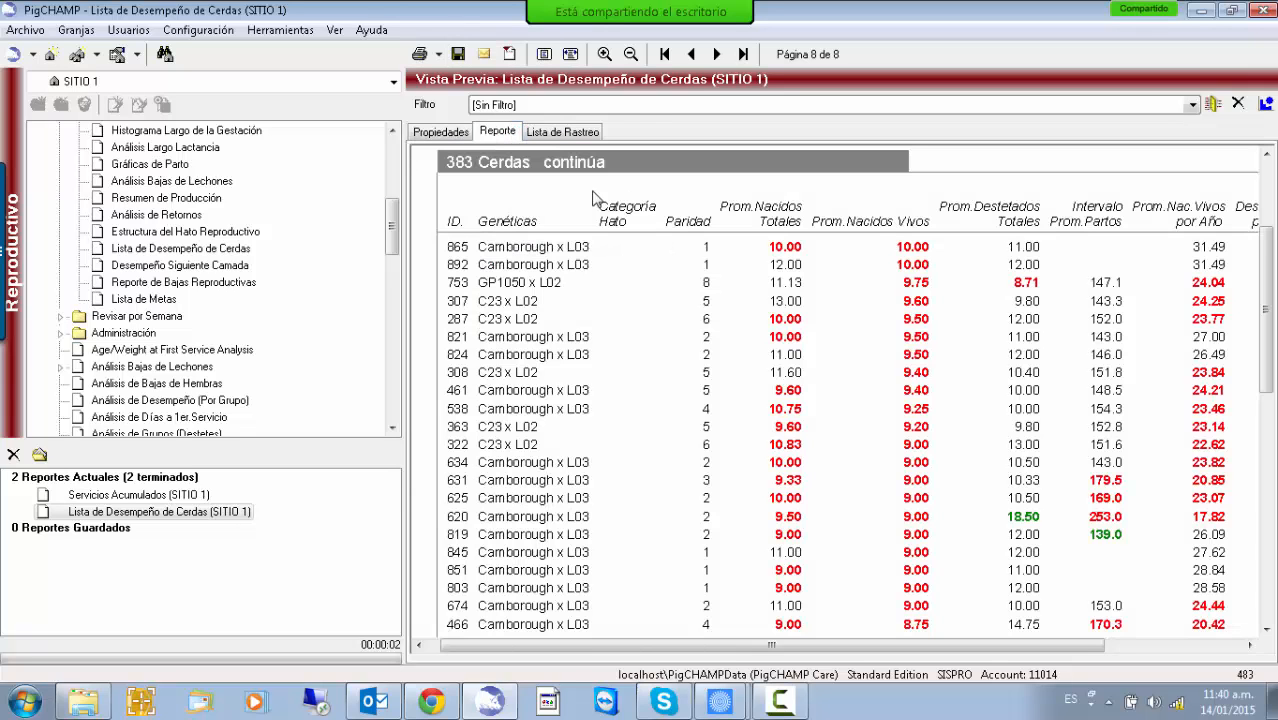
click(664, 54)
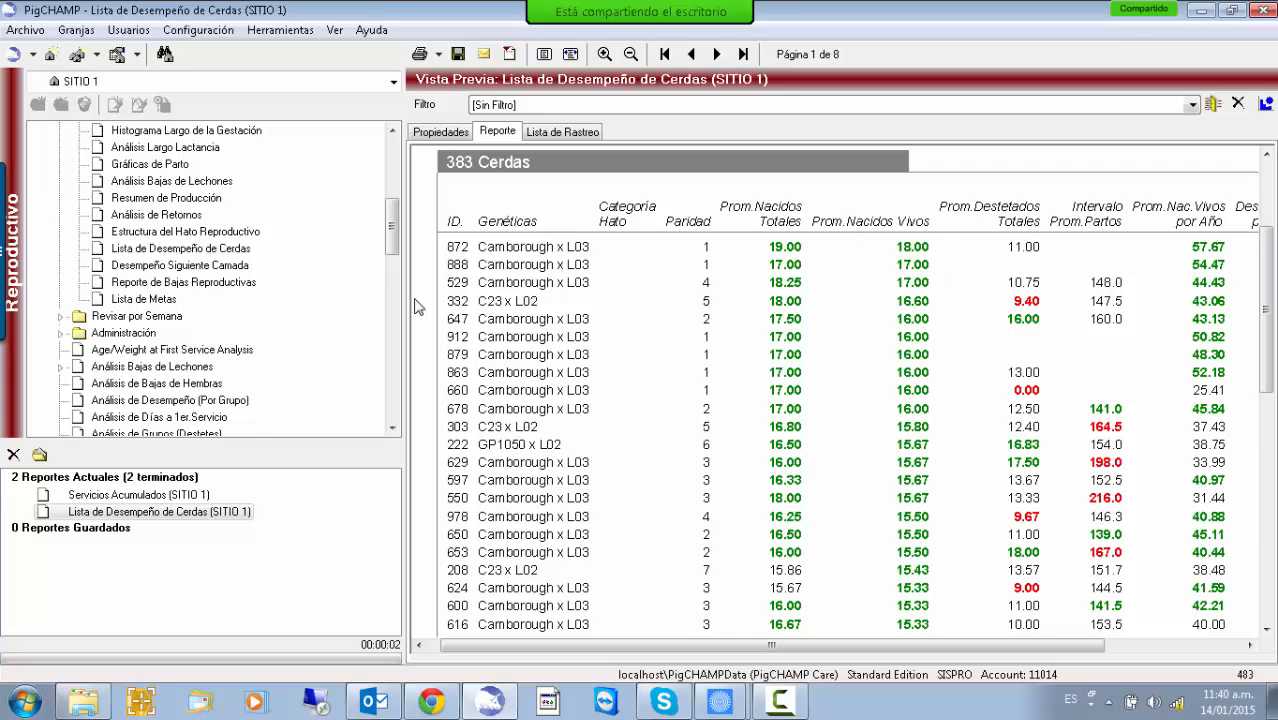
click(743, 54)
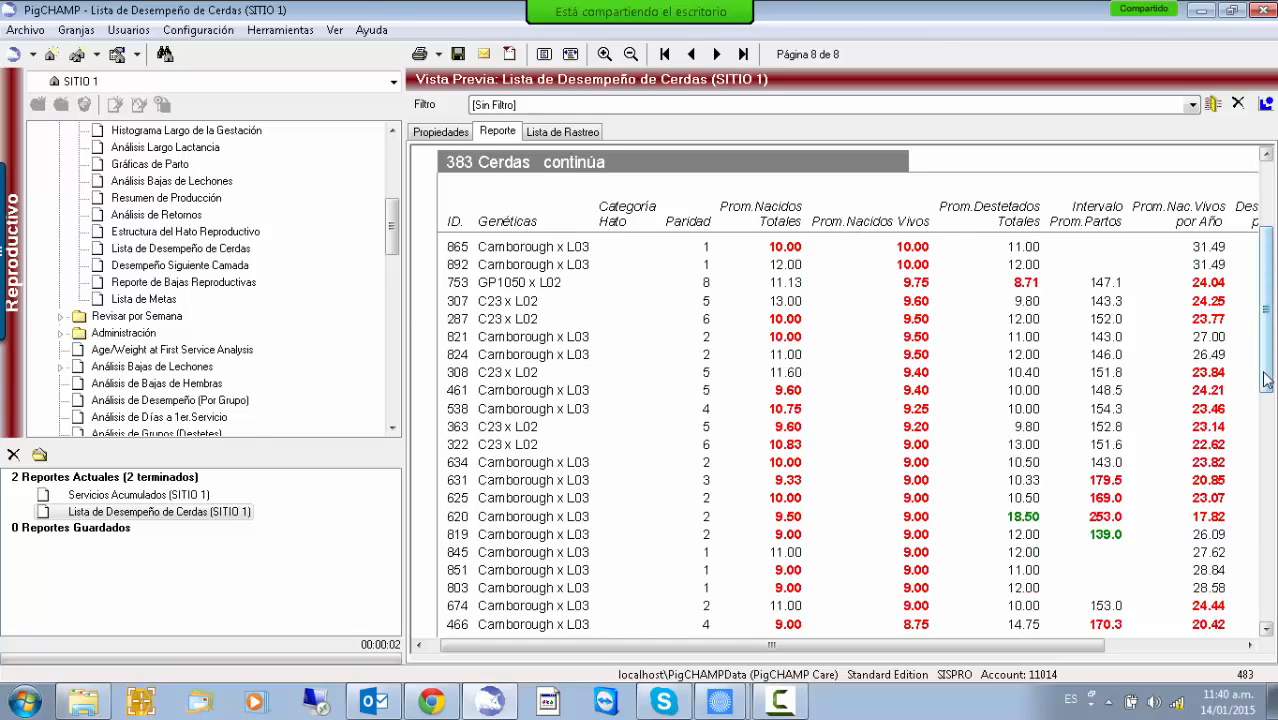
scroll(1273, 292, down, 10)
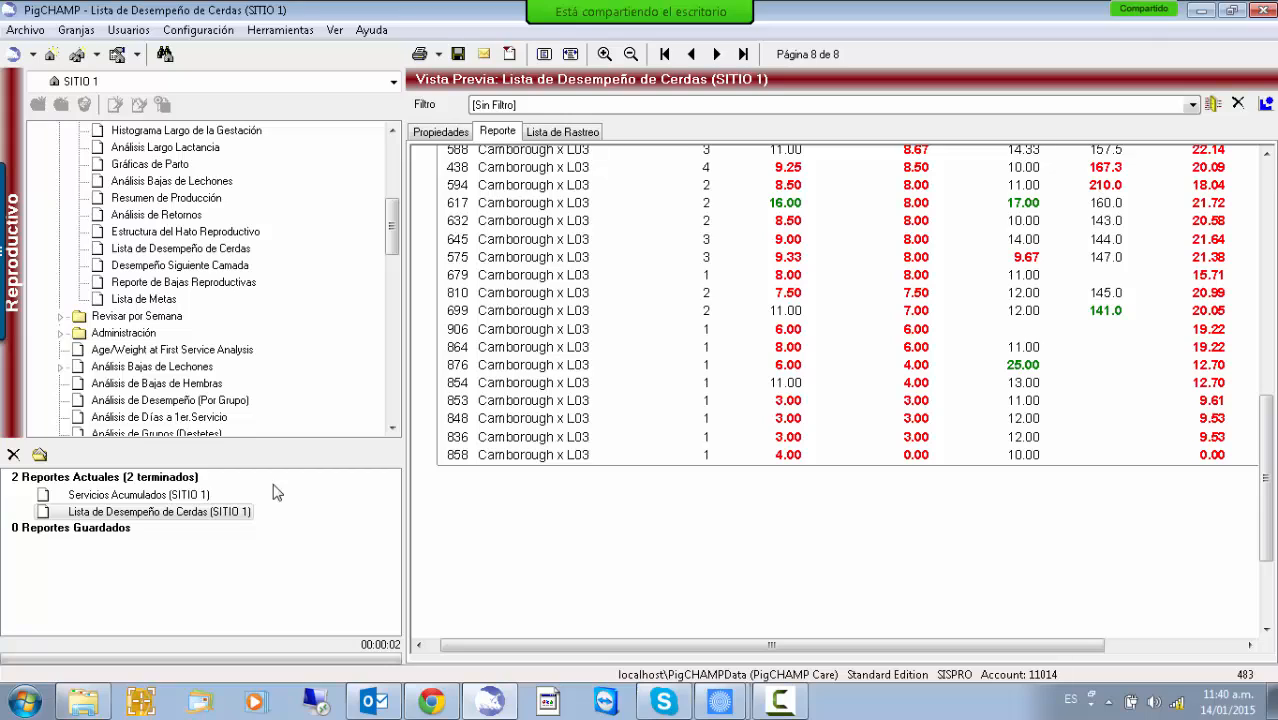
Set up a Desempeño Siguiente Camada report with the period length Medio año a fecha (26 semanas)
click(165, 267)
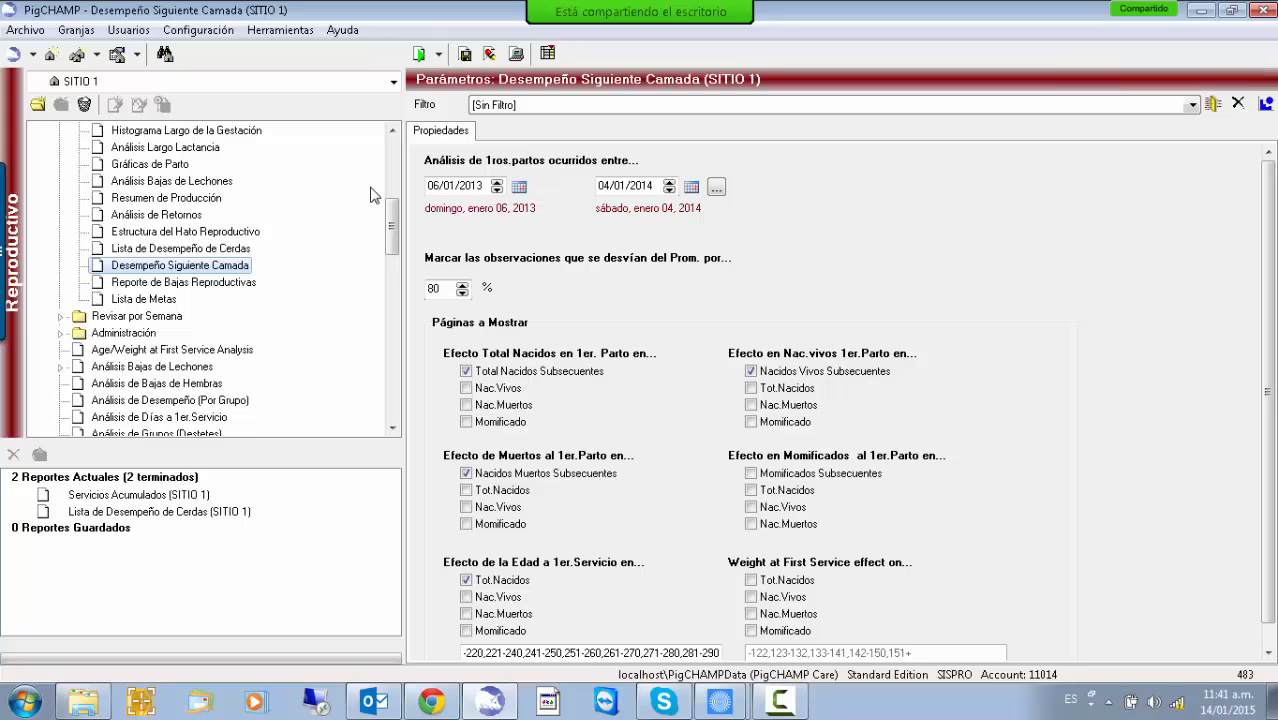
click(519, 186)
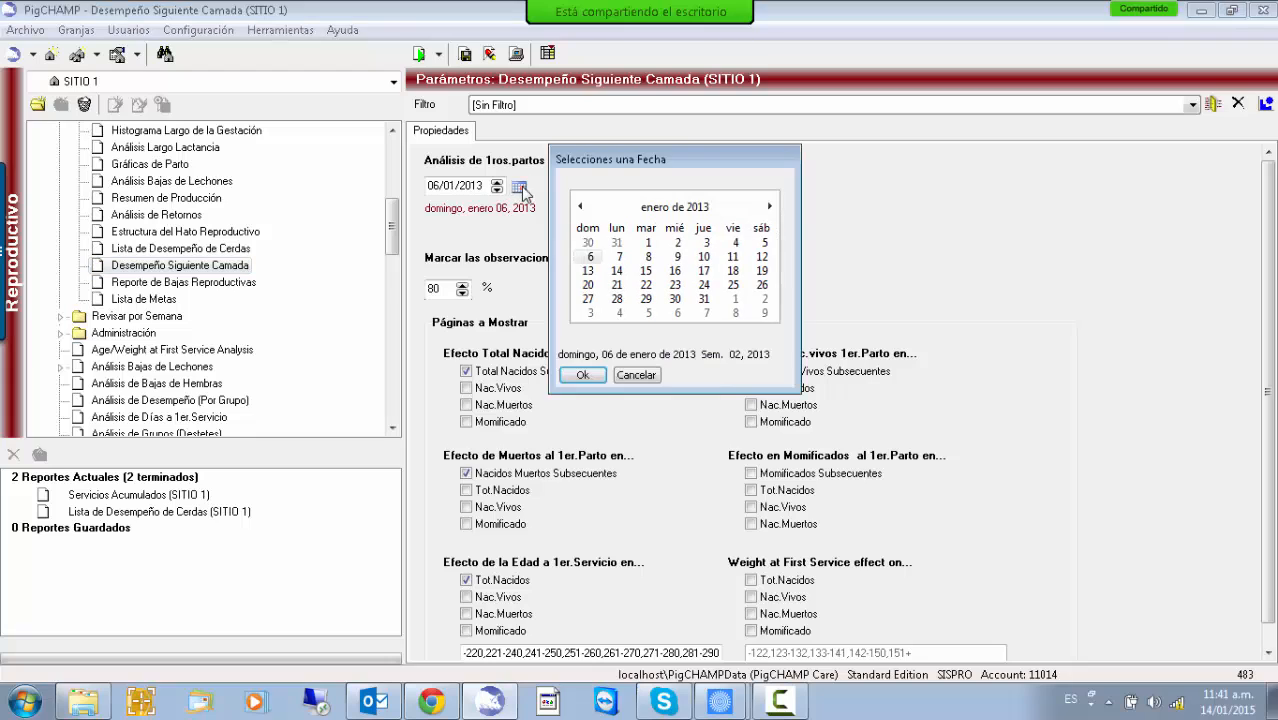
click(628, 378)
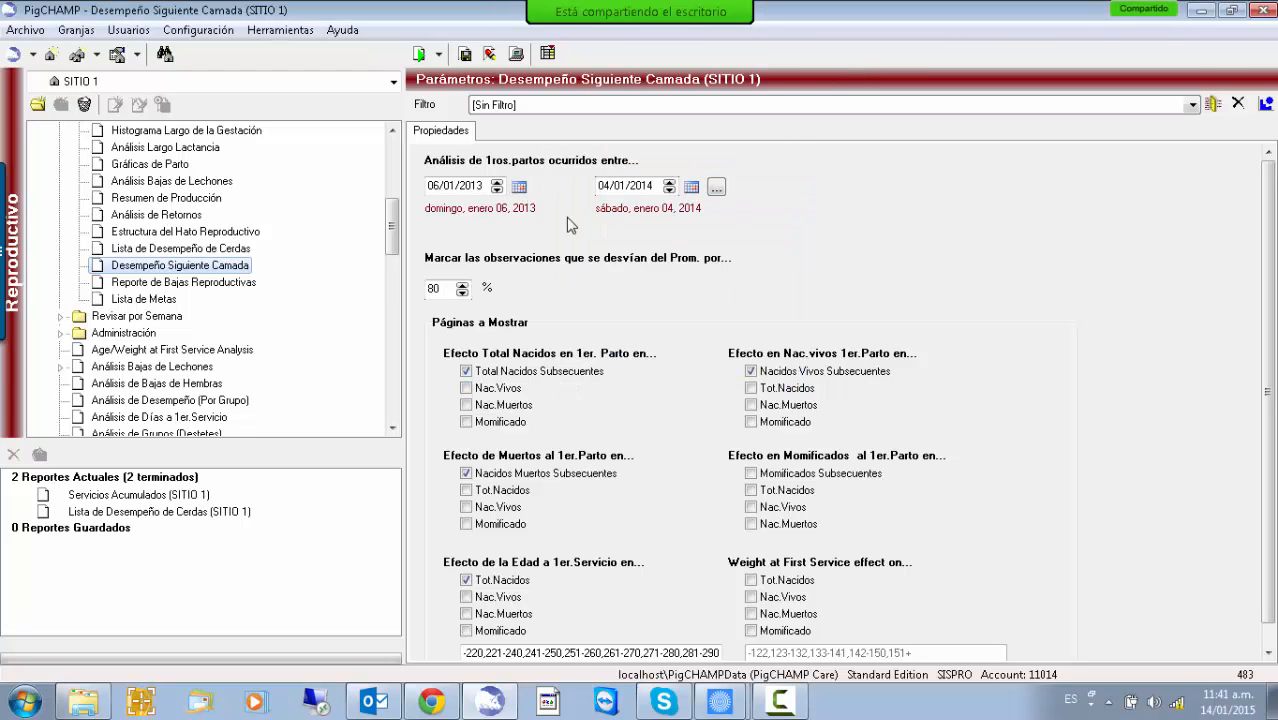
click(716, 189)
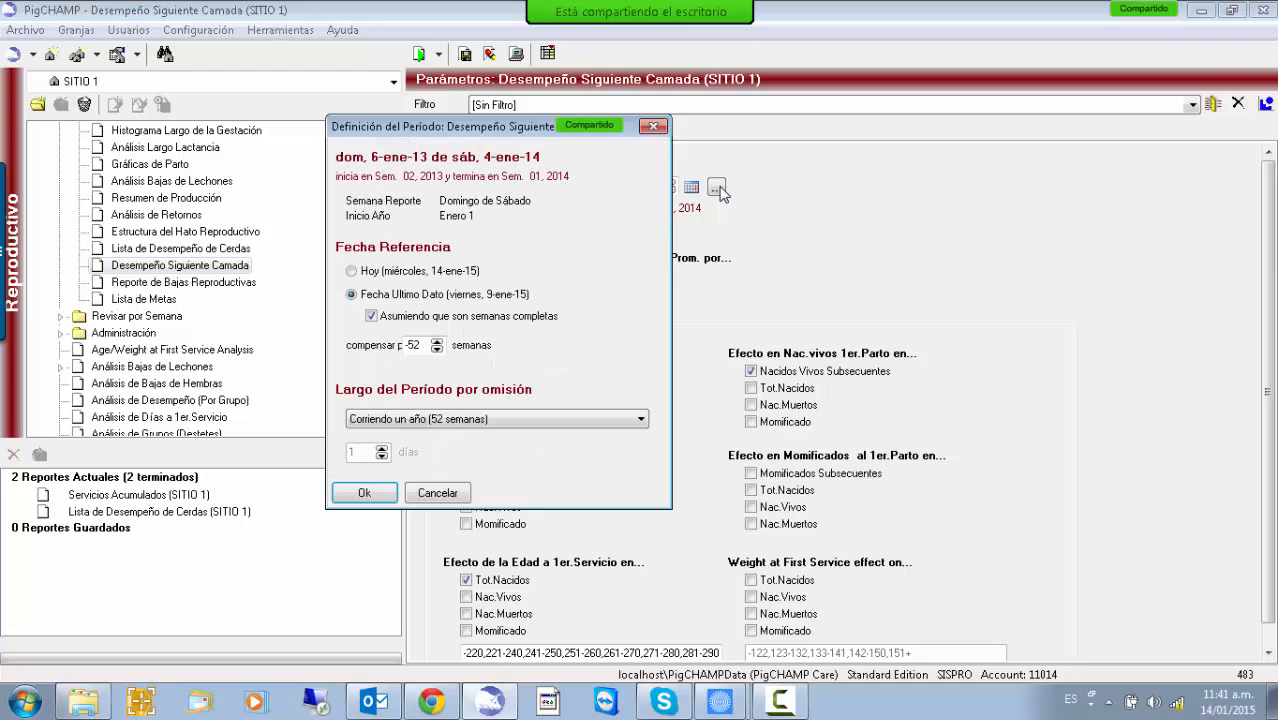
click(420, 420)
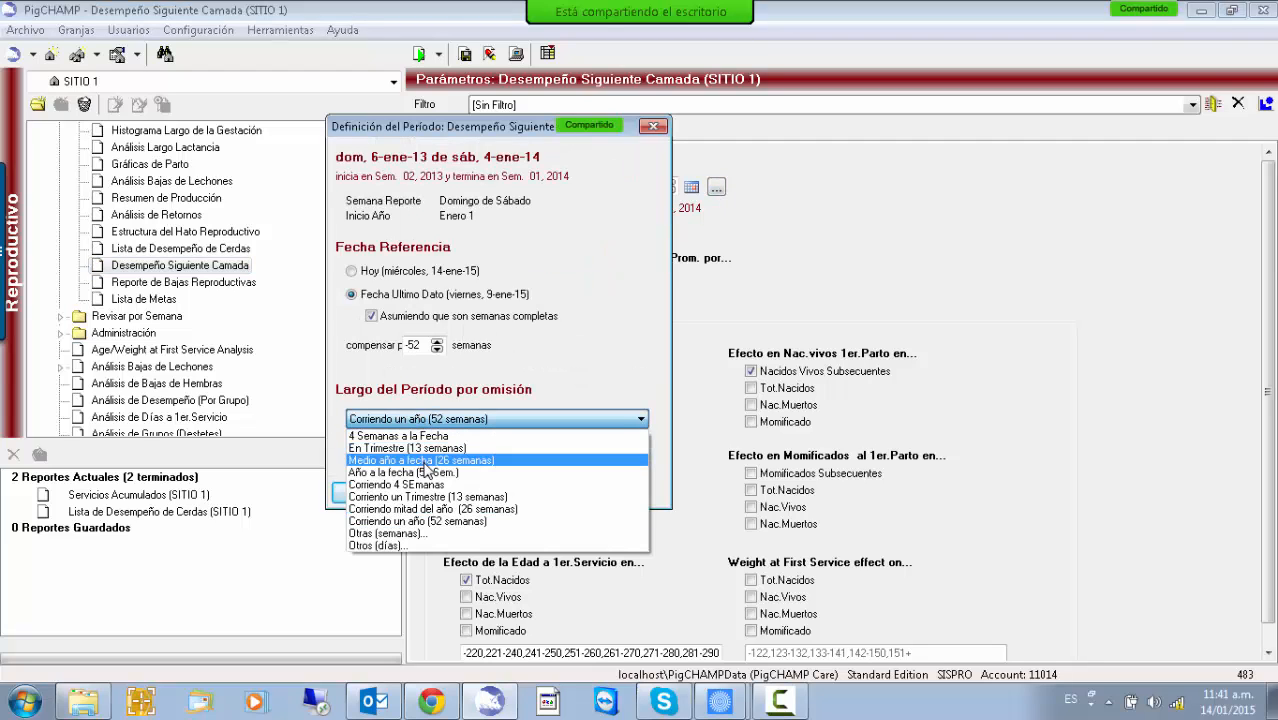
click(423, 461)
click(375, 494)
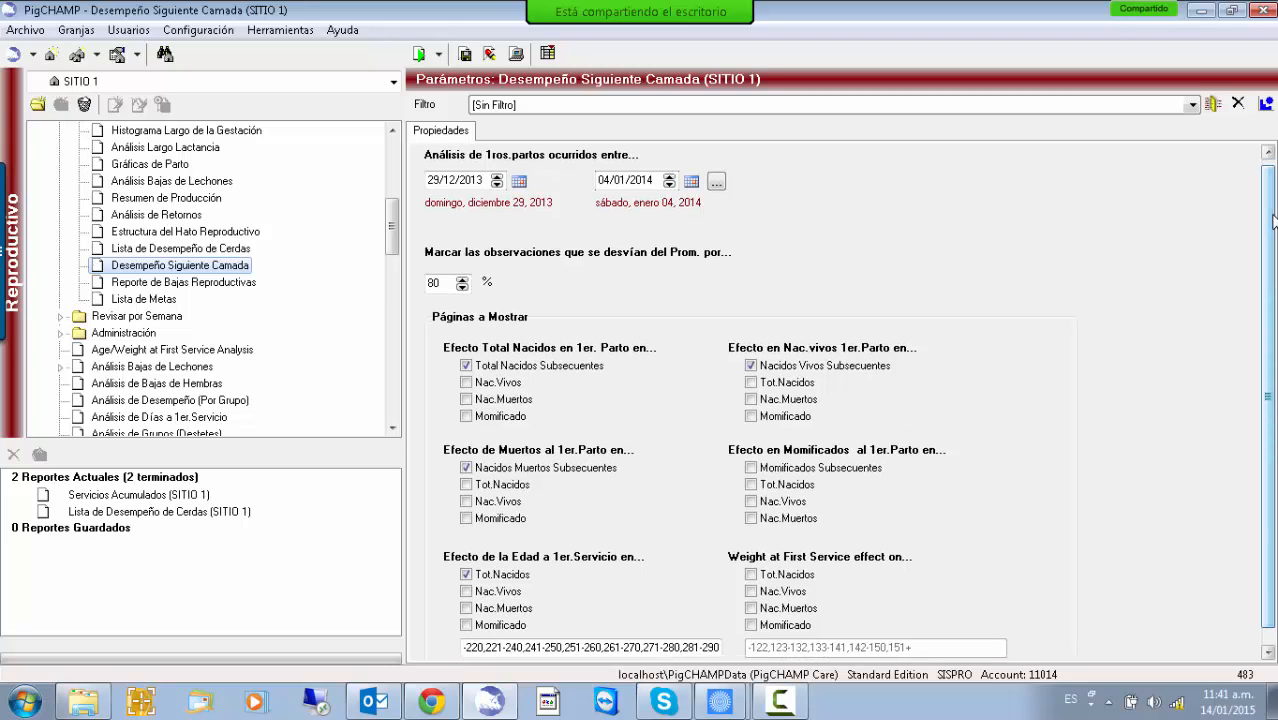
Set the deviation from the average to 75% and include Tot.Nacidos under Weight at First Service effect
drag(1272, 212, 1273, 260)
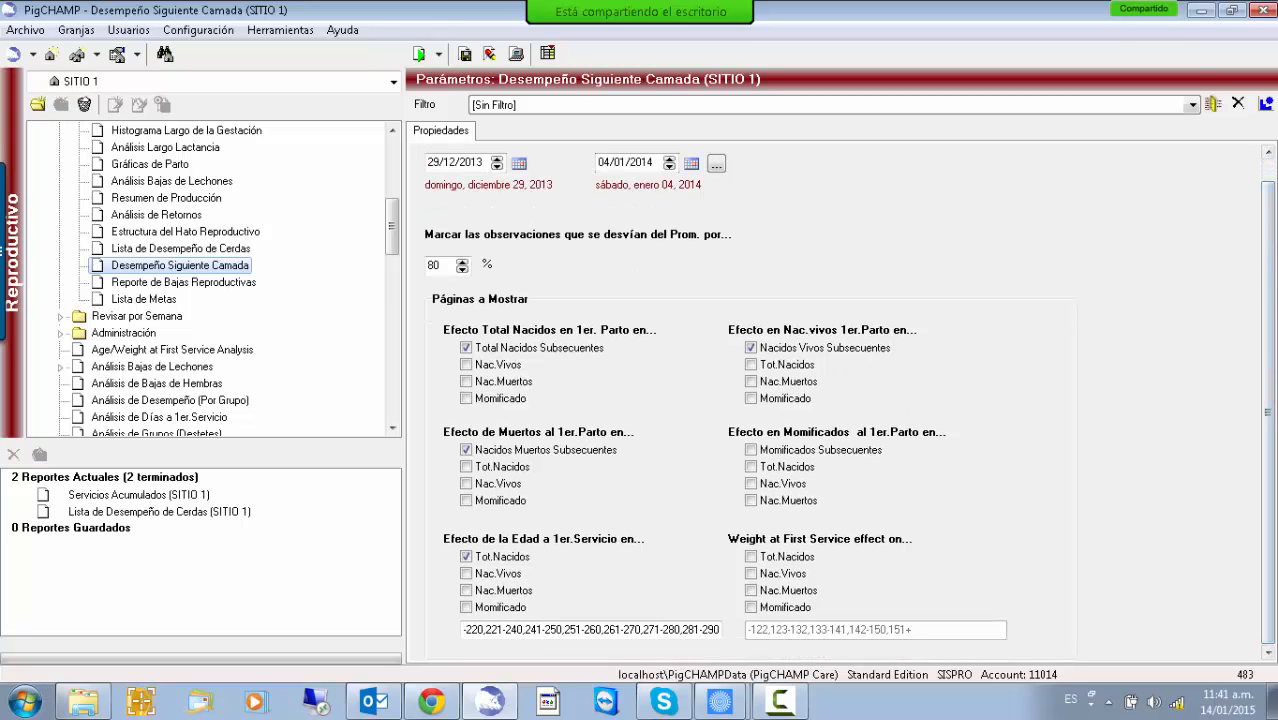
click(462, 268)
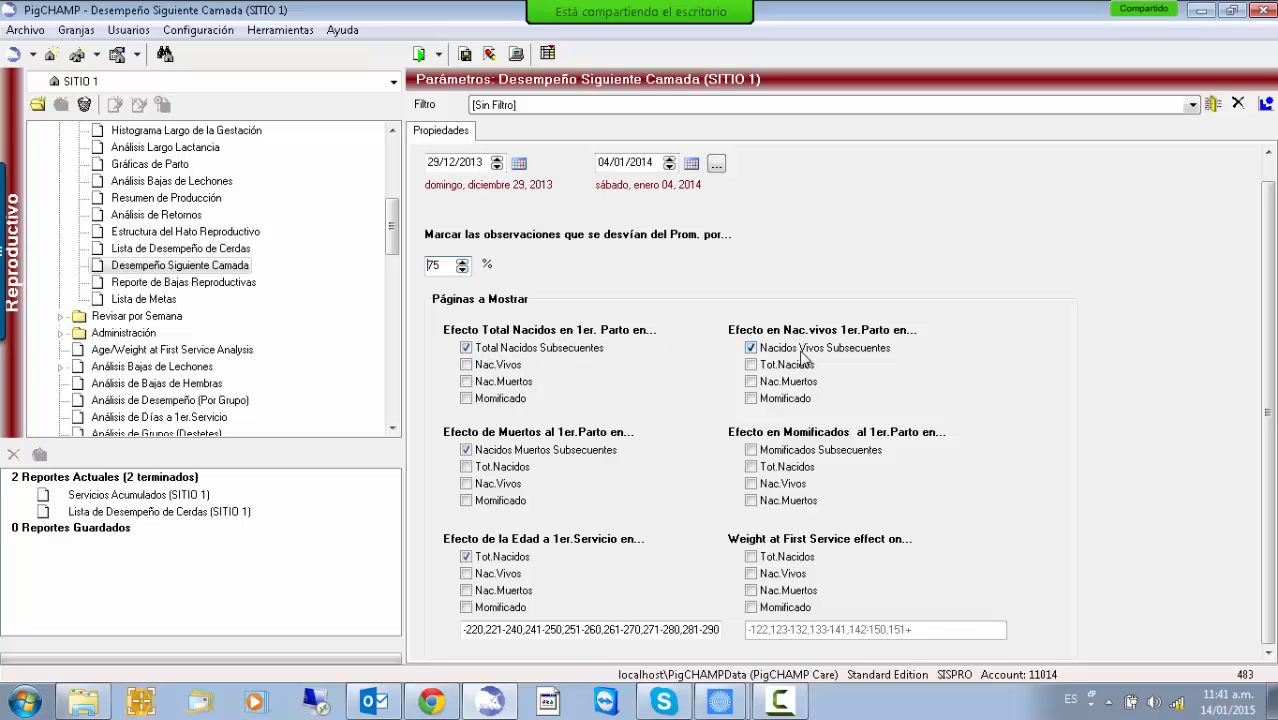
click(756, 368)
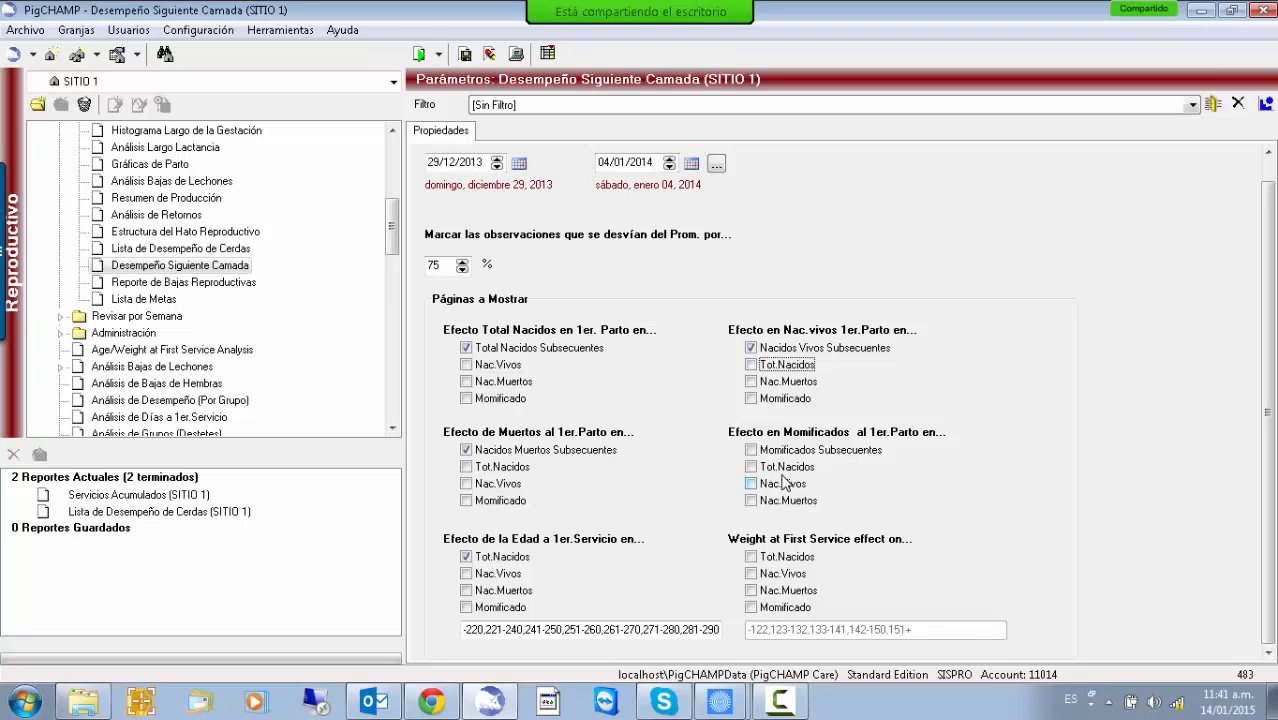
click(752, 451)
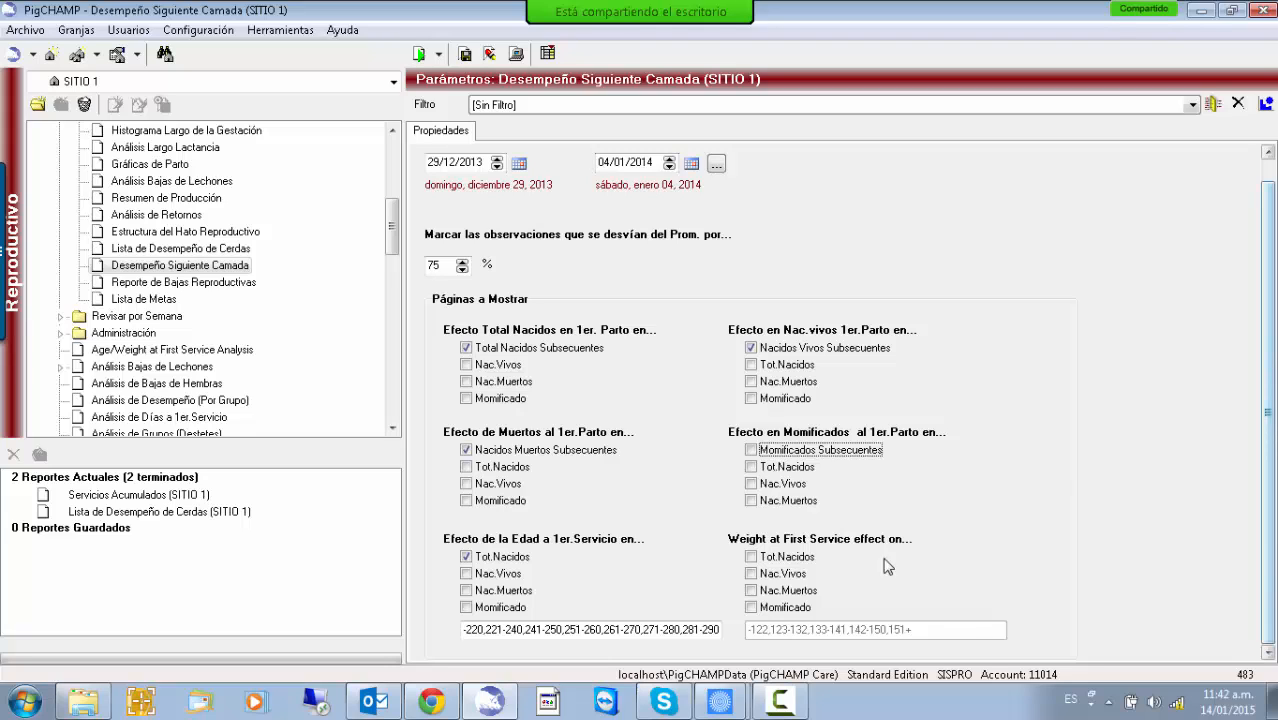
click(752, 557)
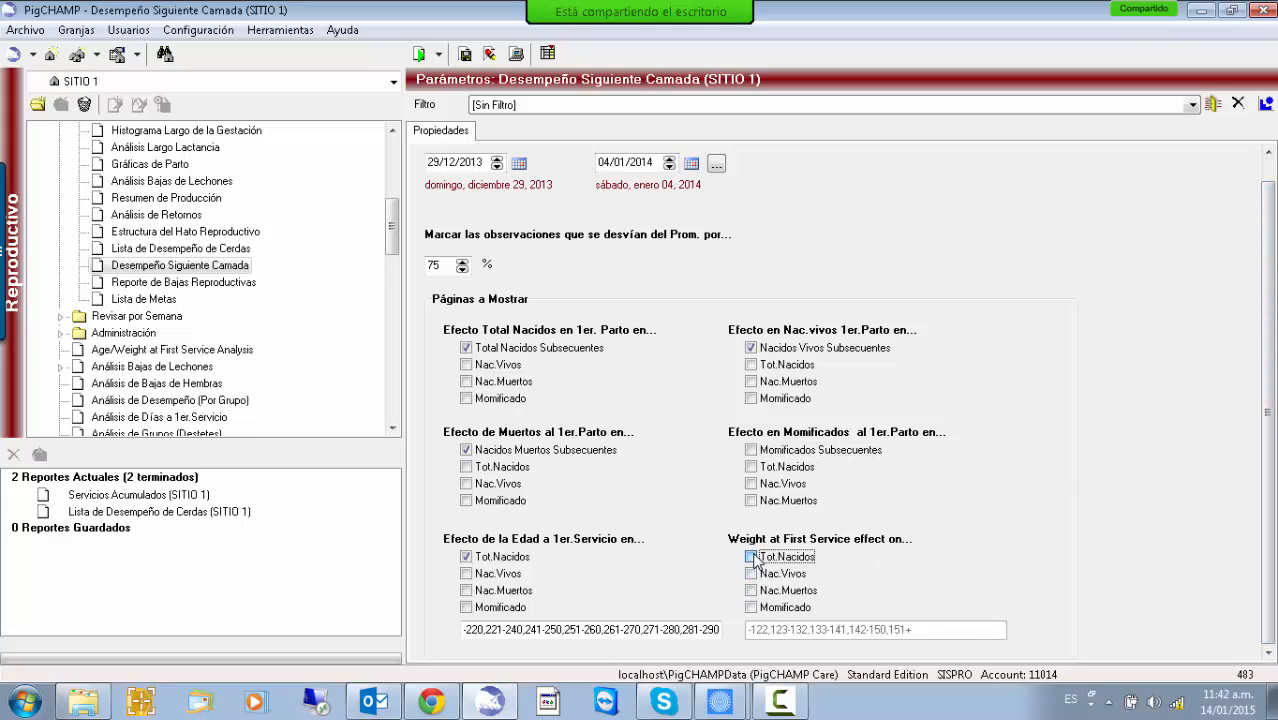
click(752, 452)
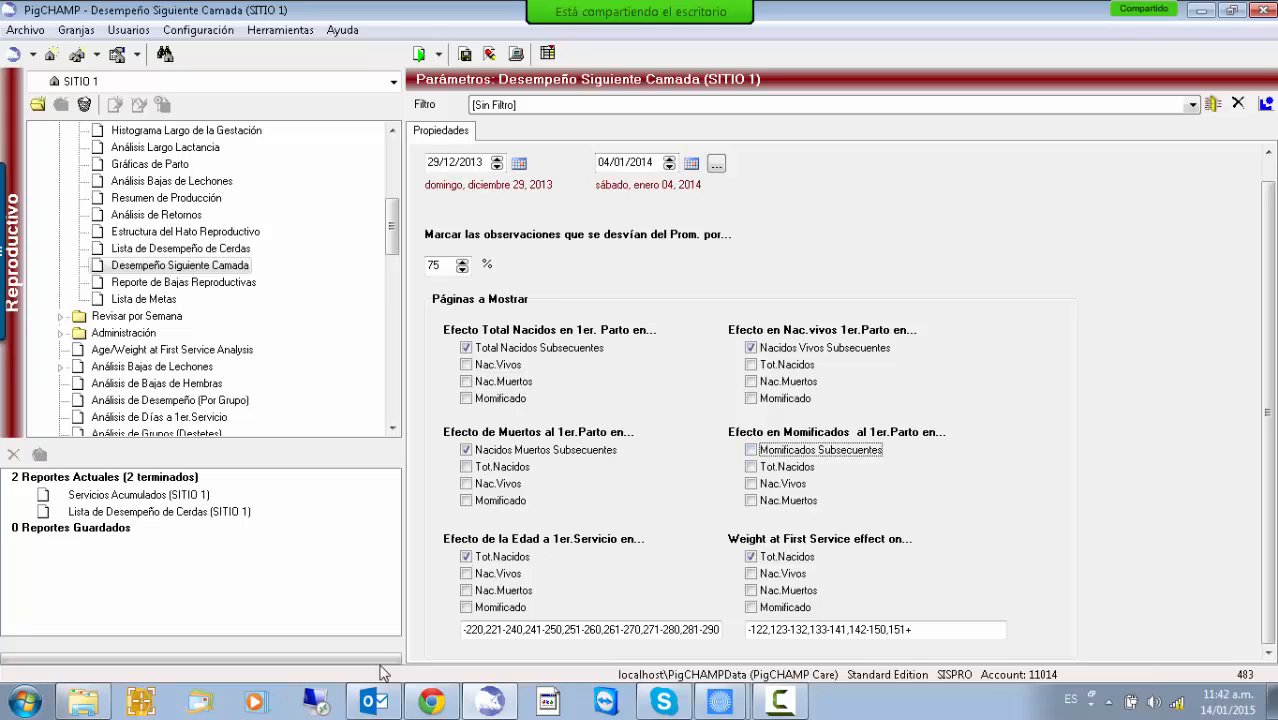
Run the Desempeño Siguiente Camada report and open its preview on the Total Nacidos table
click(421, 54)
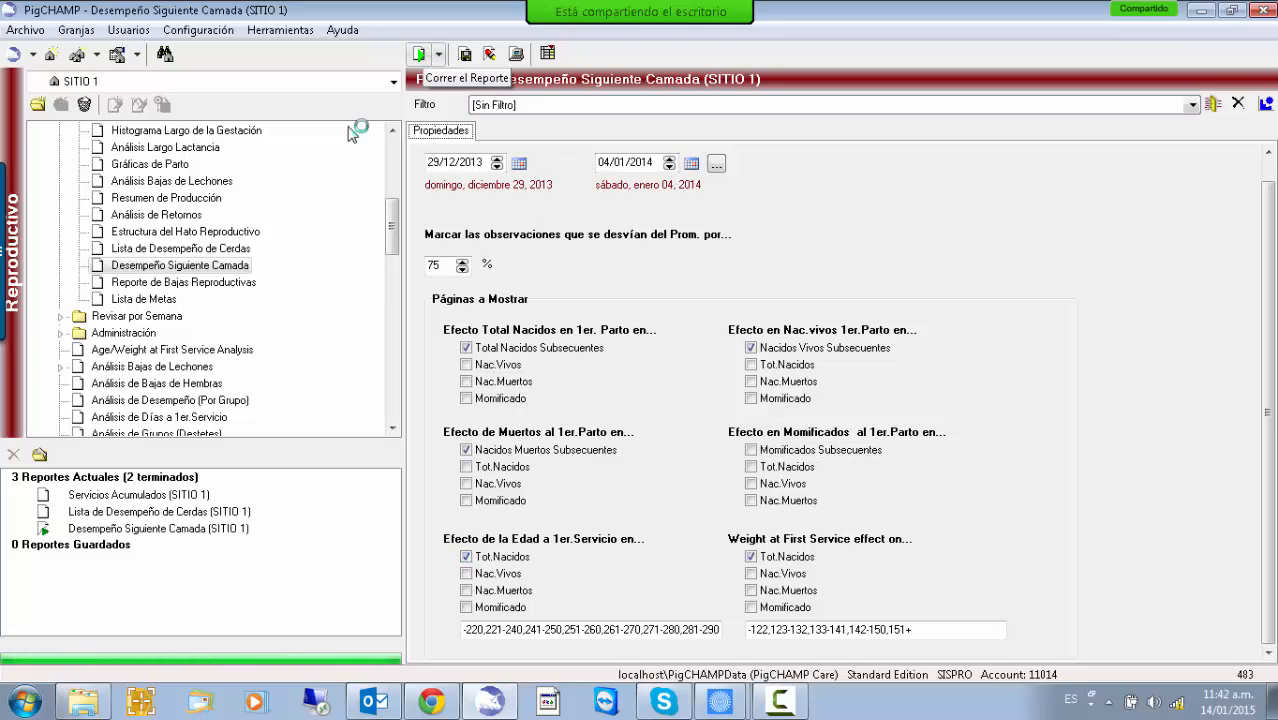
double_click(155, 530)
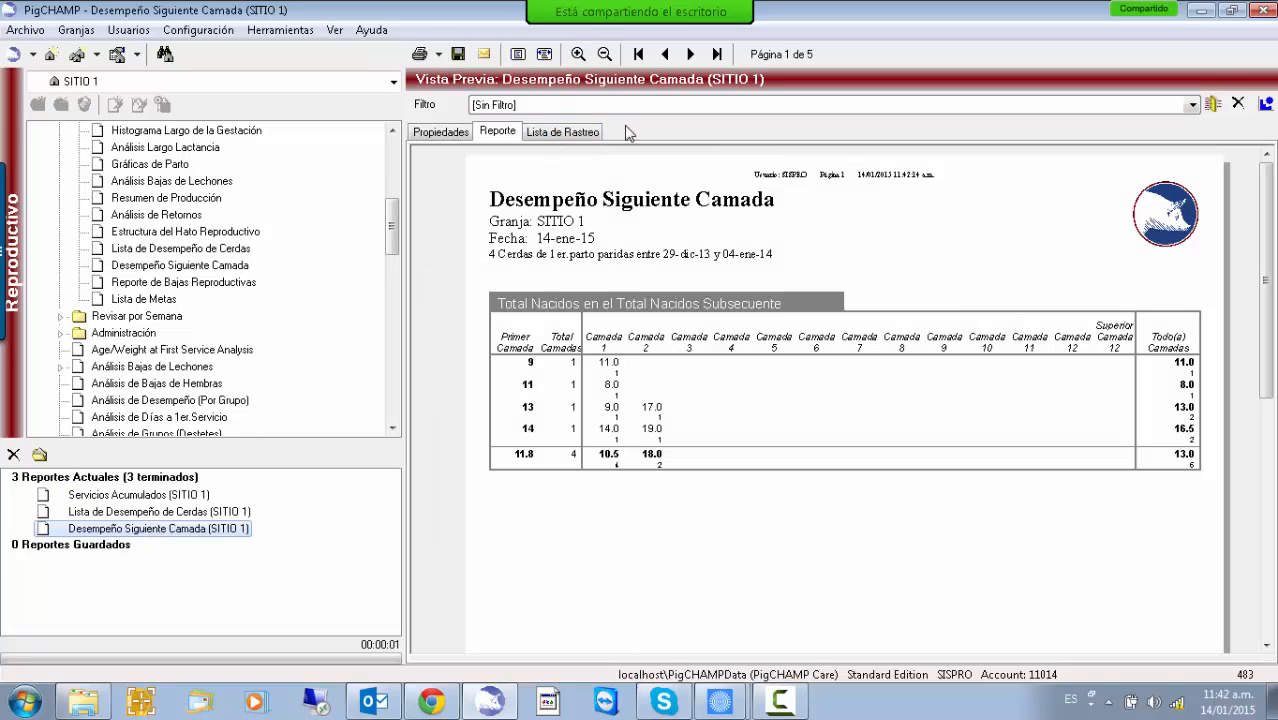
click(578, 54)
click(578, 54)
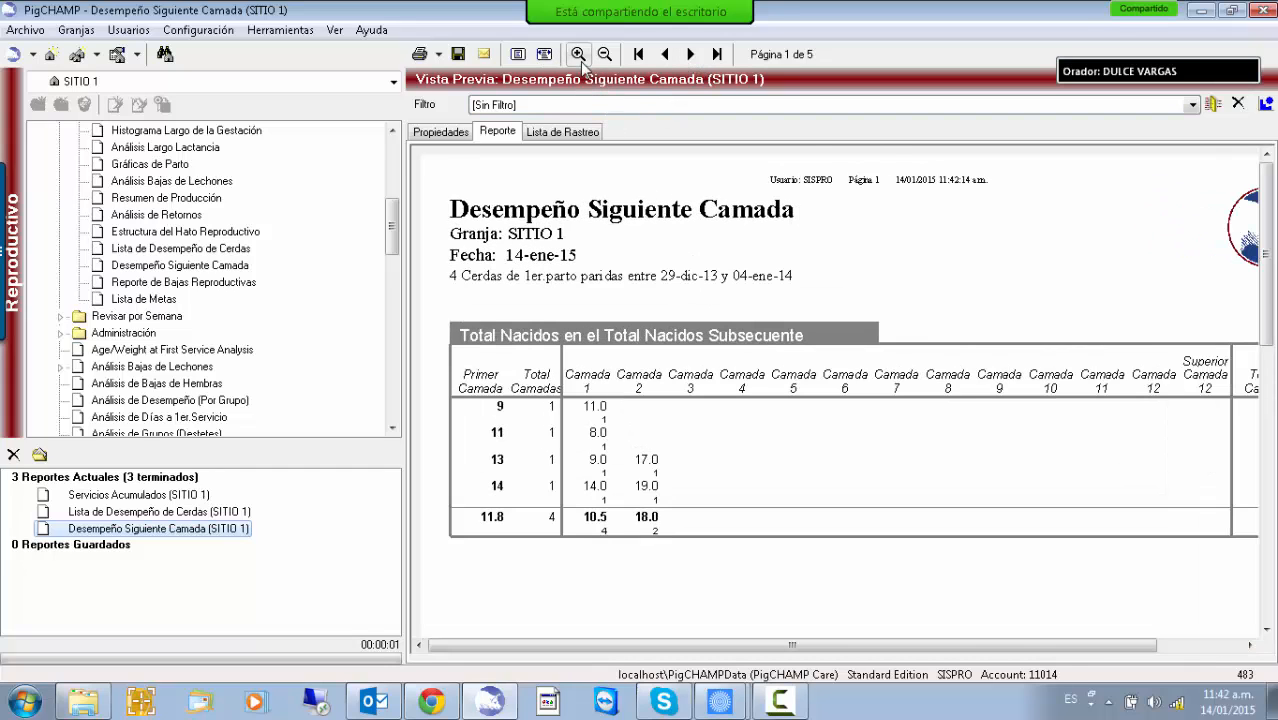
click(579, 55)
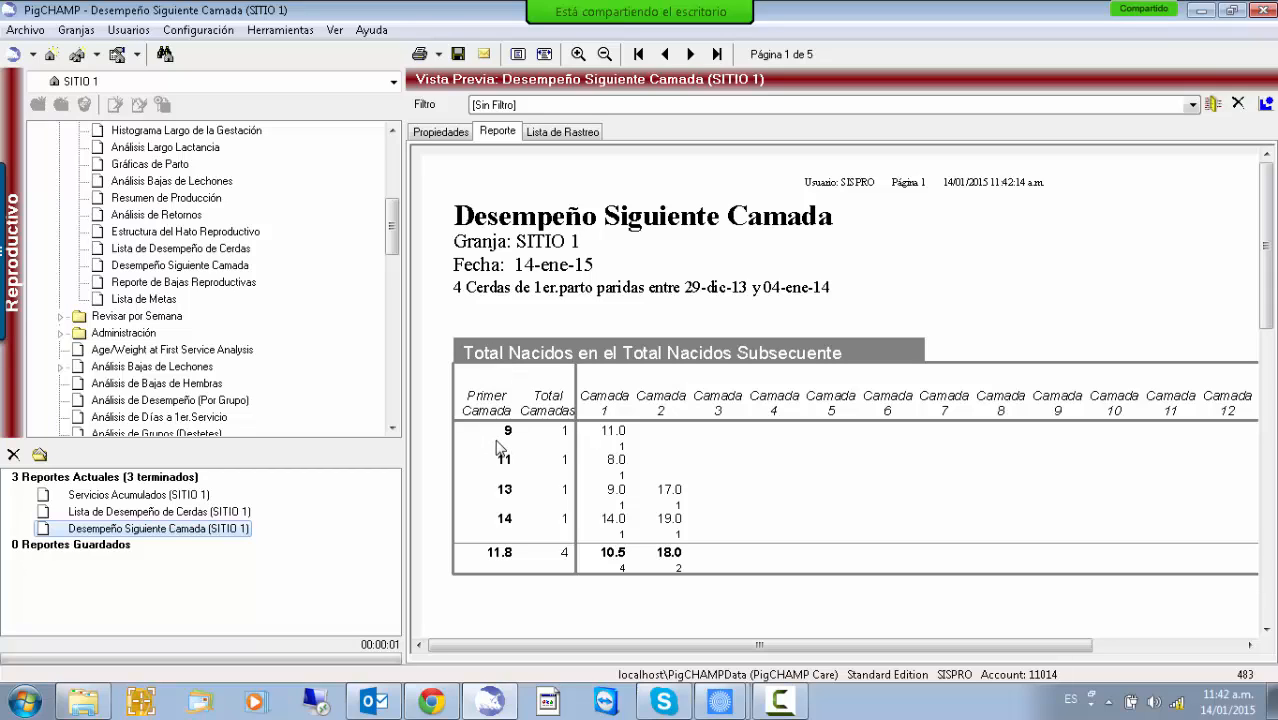
Inspect the history of the sow behind the 9-piglet first-litter row, and view the Nacidos Vivos page
double_click(566, 434)
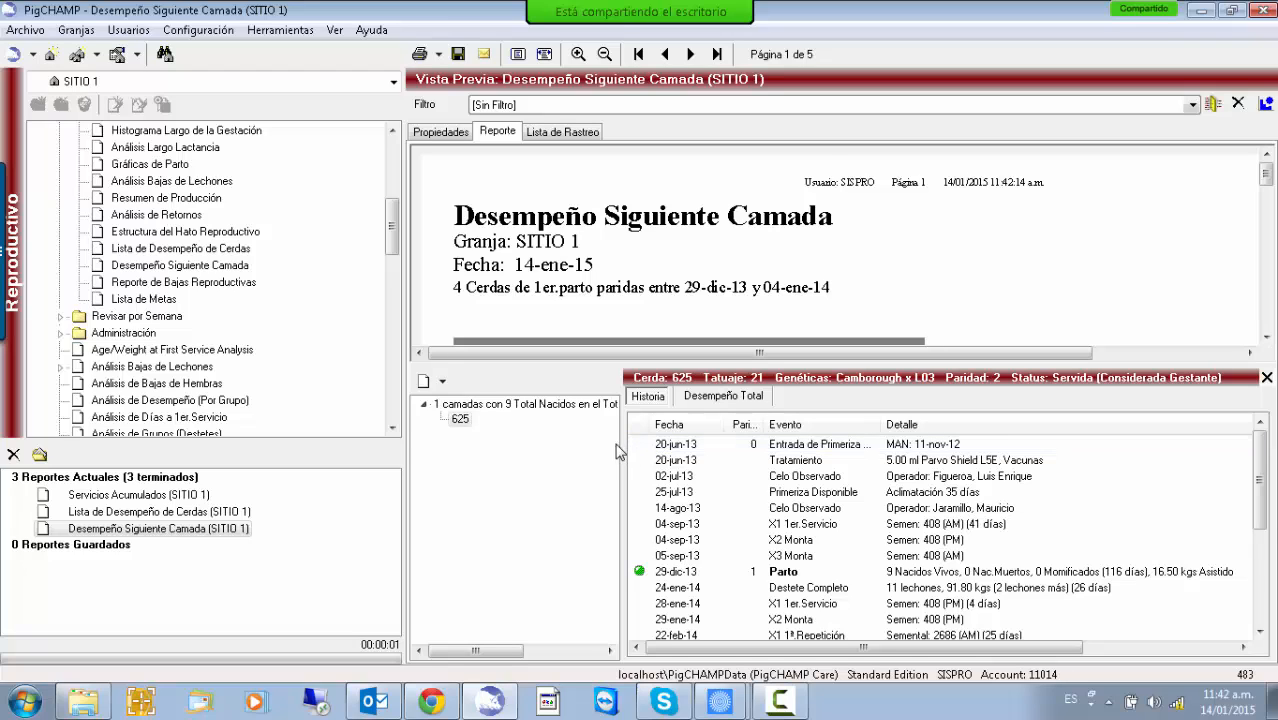
drag(620, 448, 838, 455)
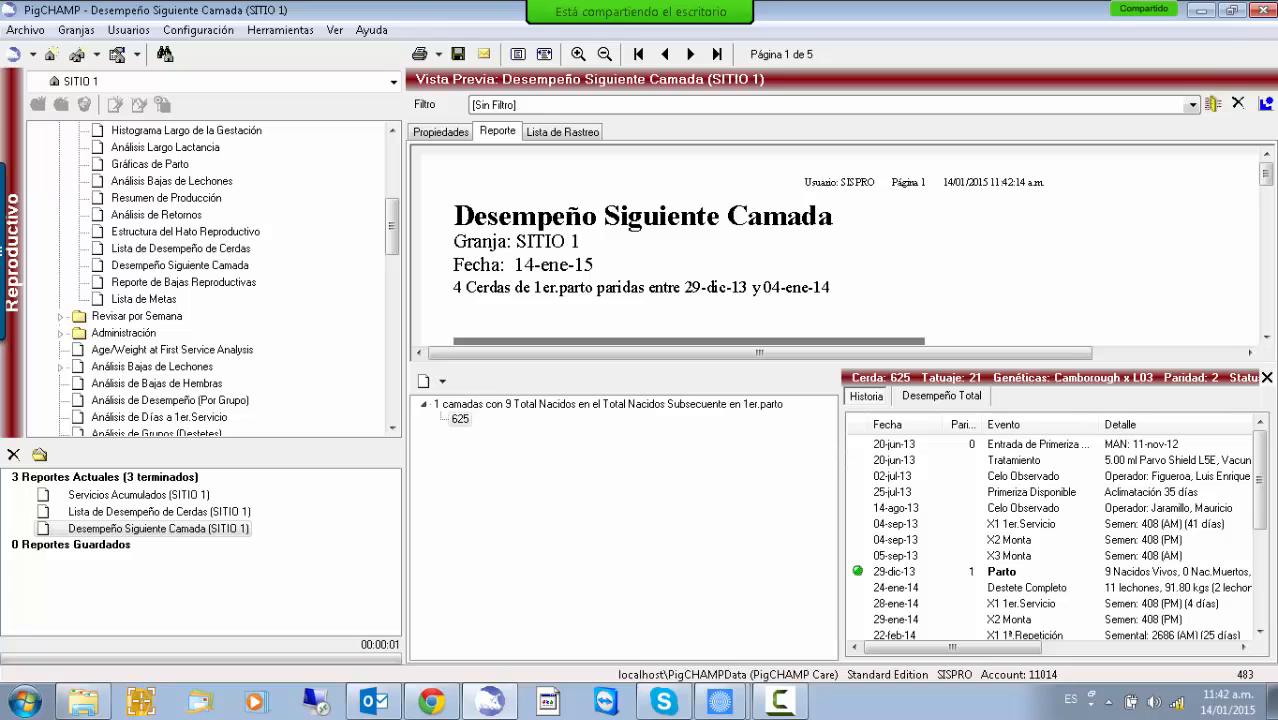
click(1266, 378)
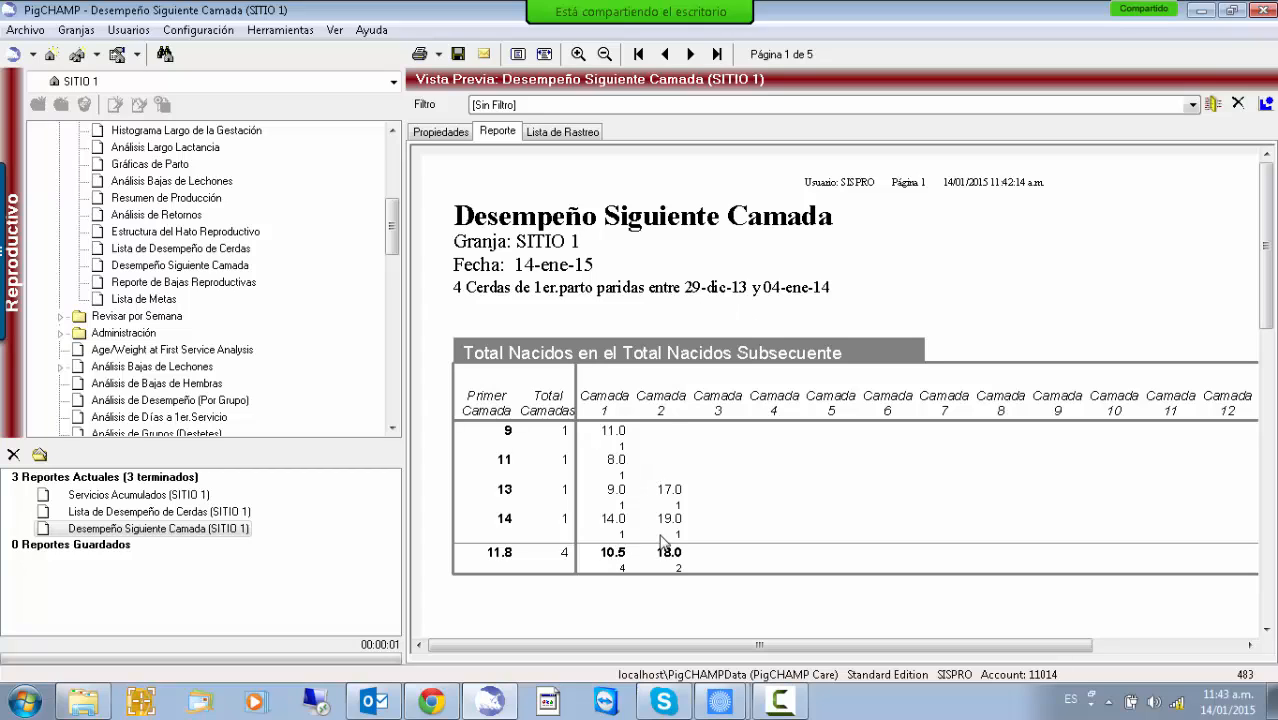
click(689, 55)
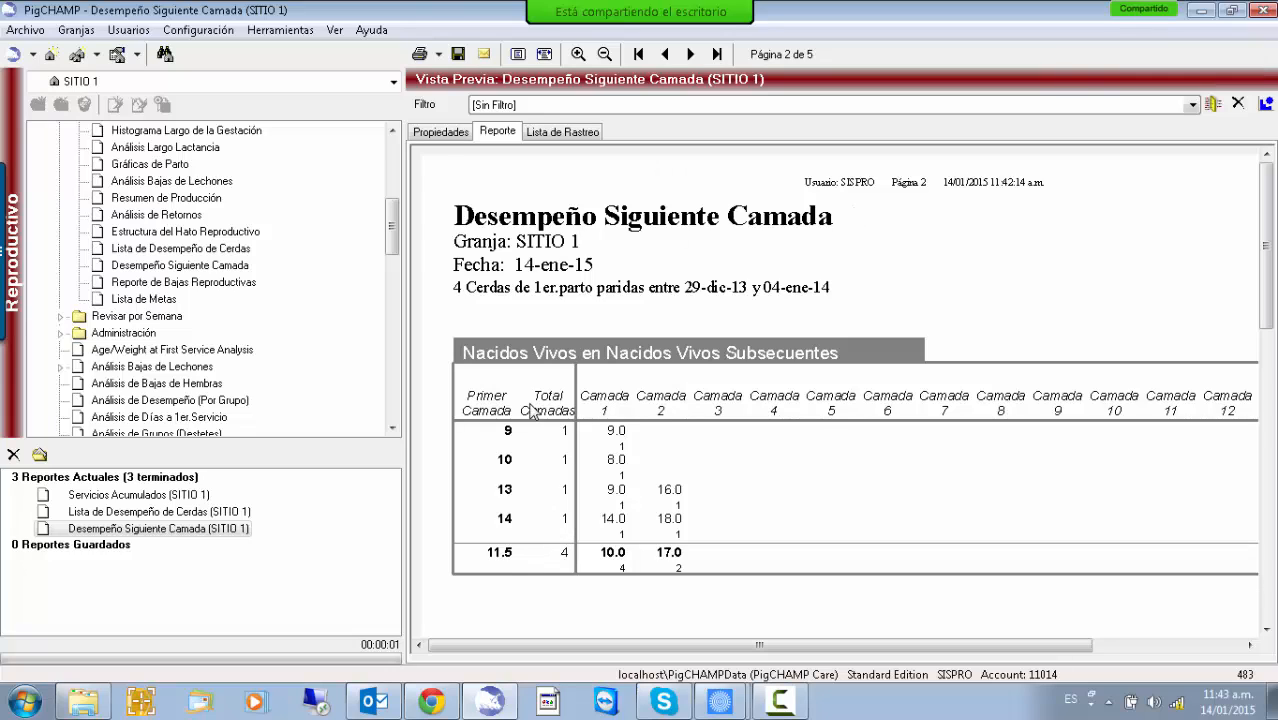
Run another Desempeño Siguiente Camada report for Corriendo un año (52 semanas), 06/01/2013 to 04/01/2014, and open it
click(442, 138)
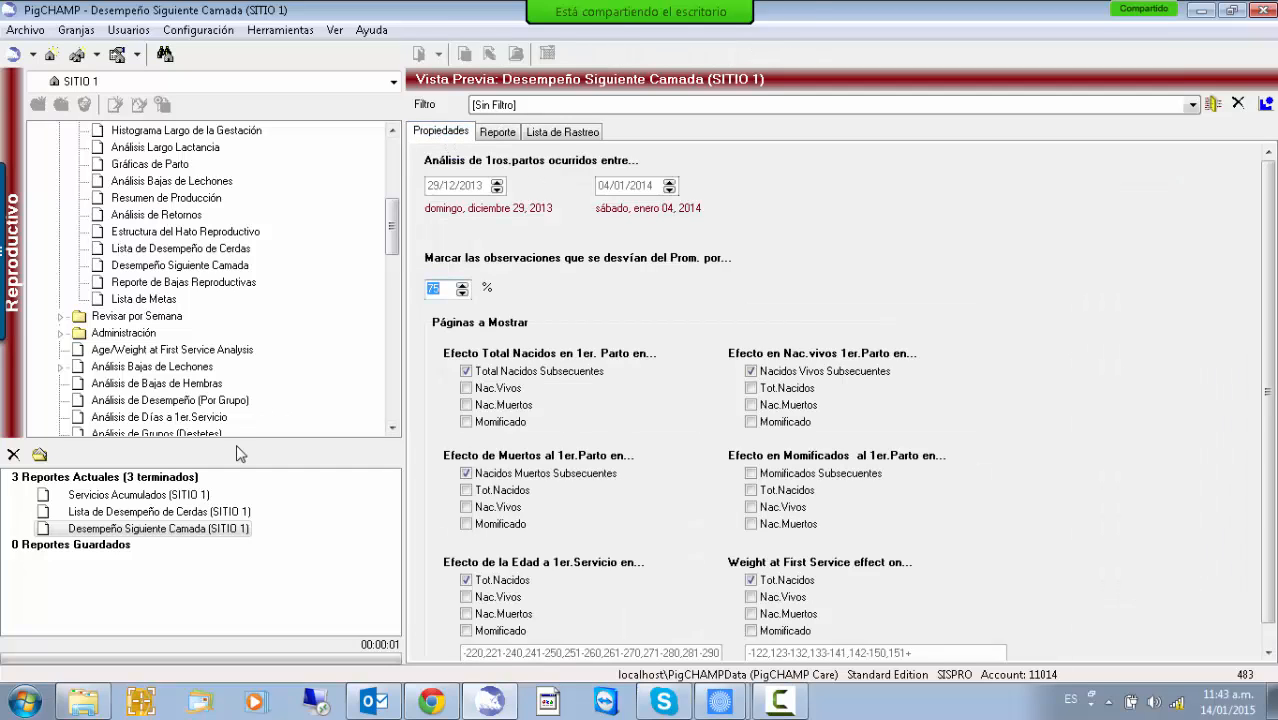
click(188, 268)
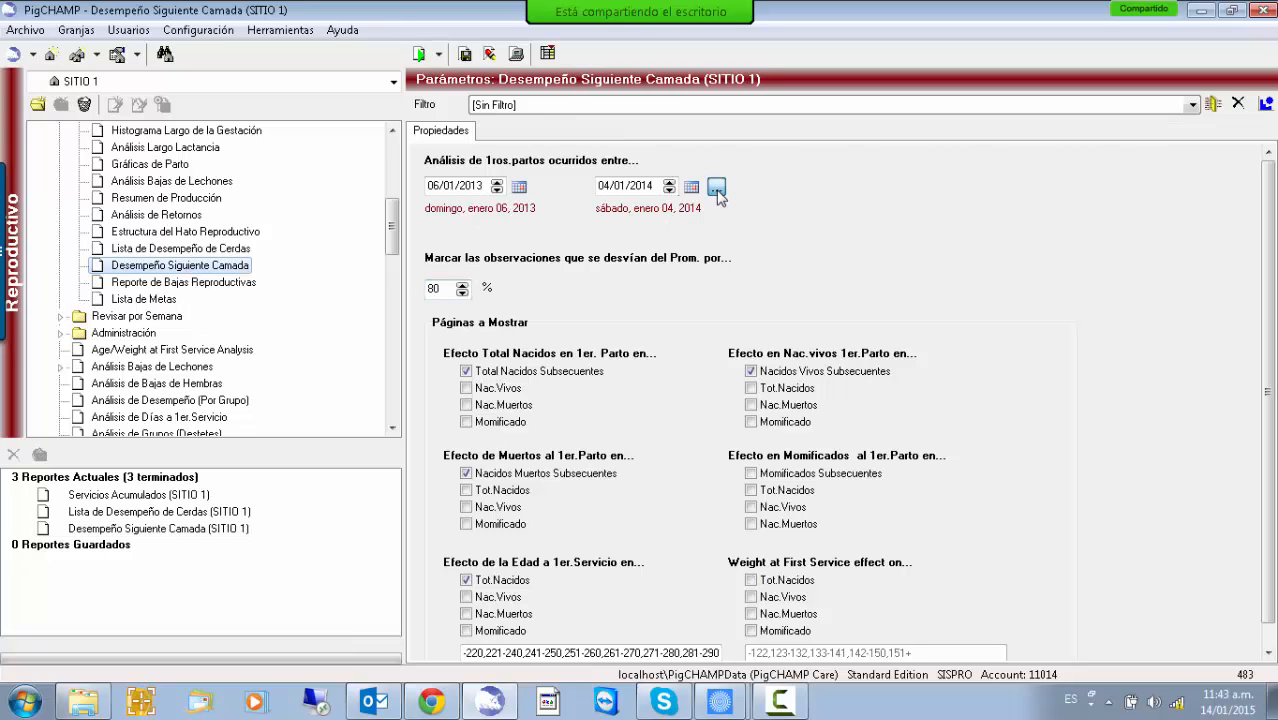
click(716, 187)
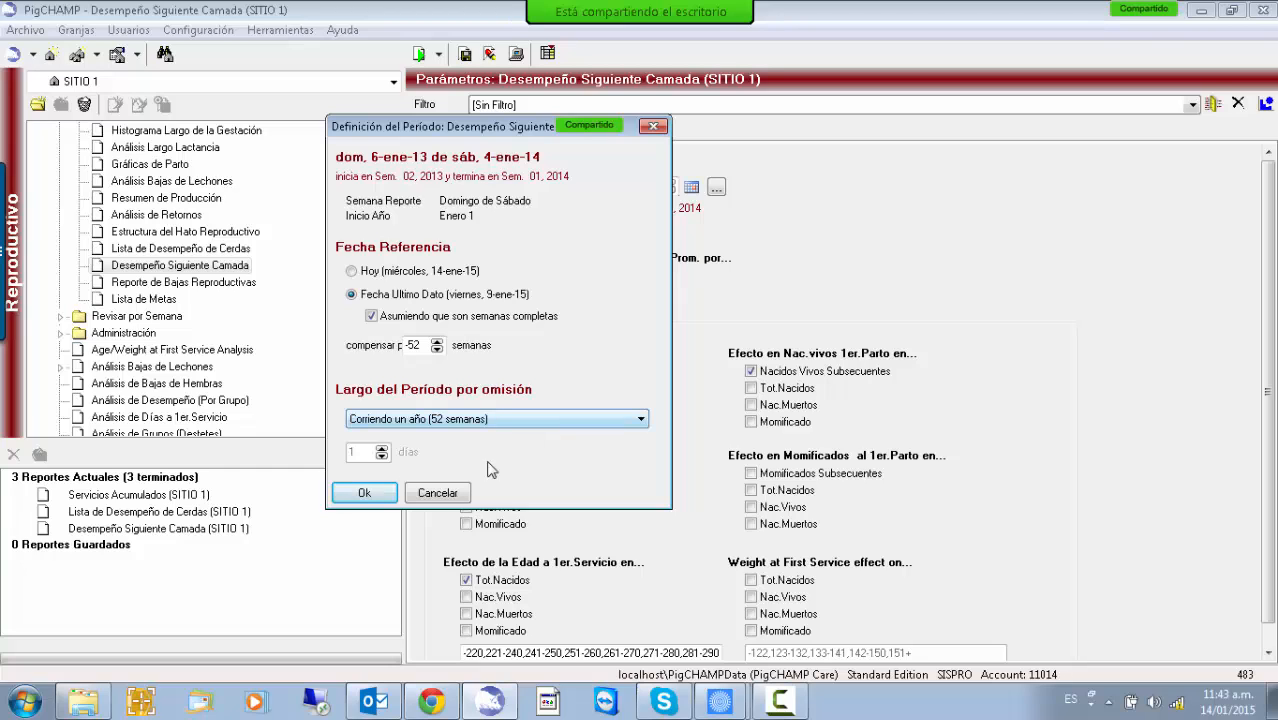
click(364, 493)
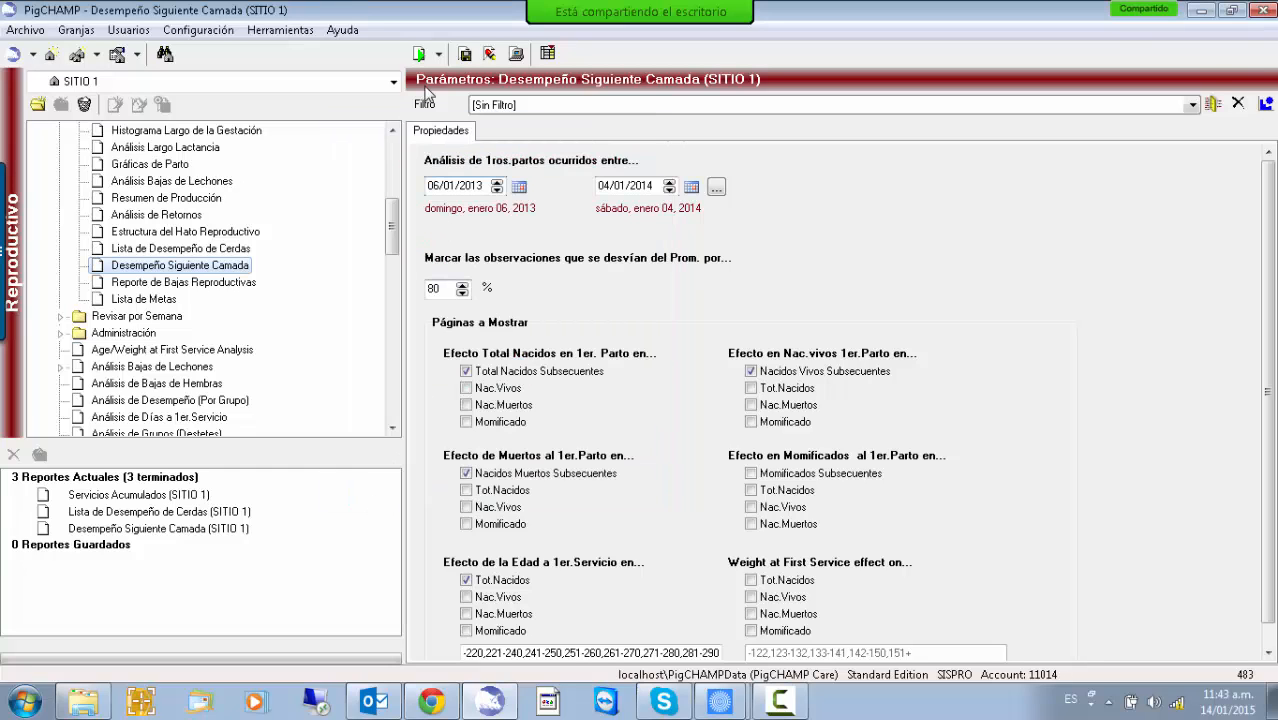
click(419, 55)
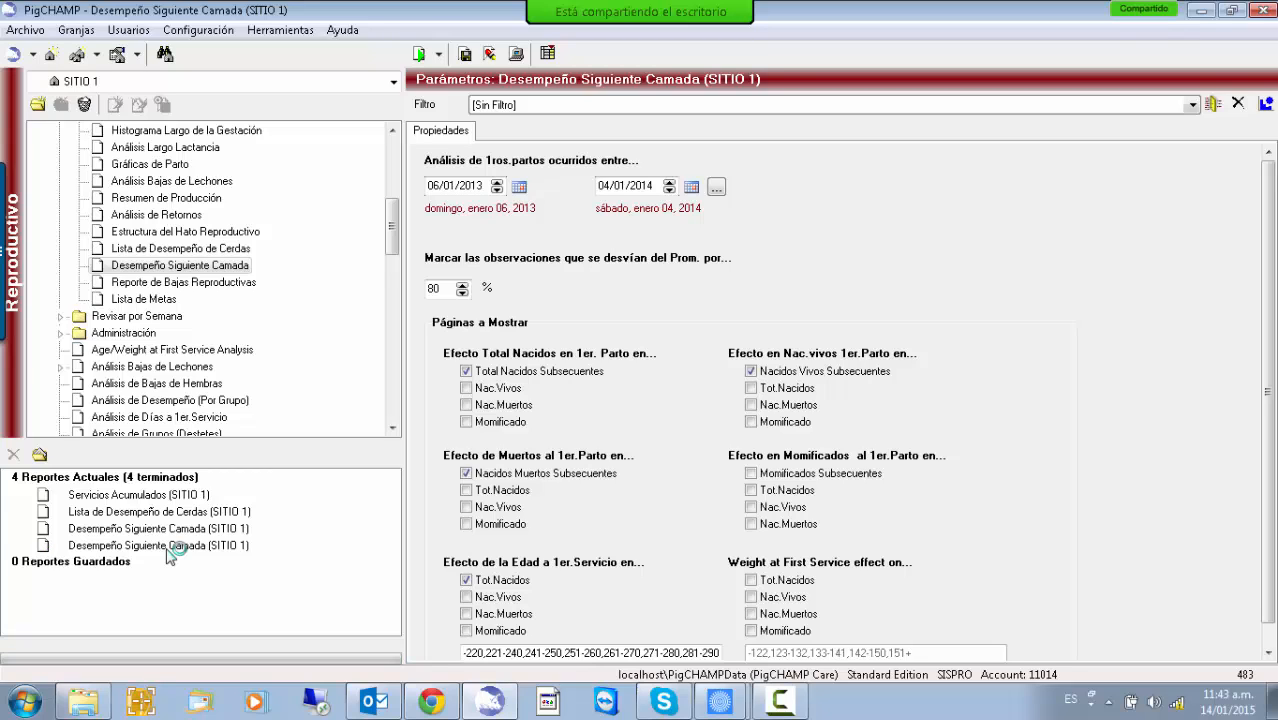
click(170, 548)
double_click(167, 557)
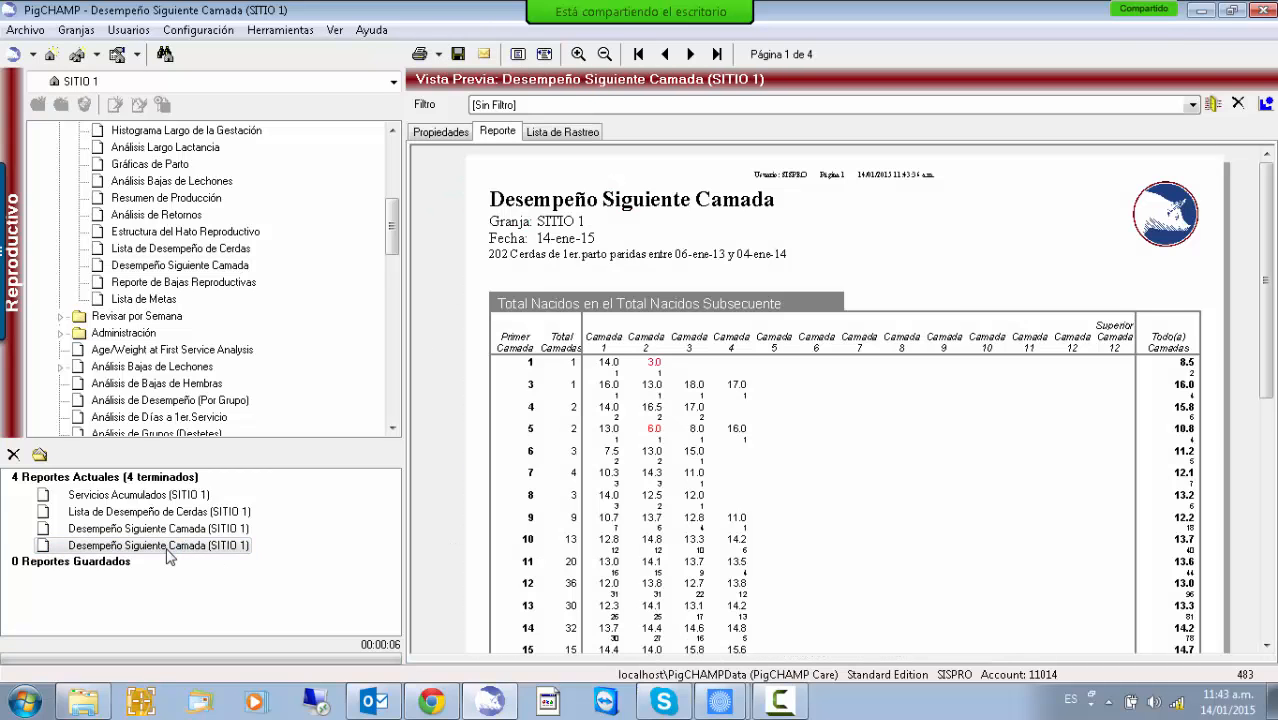
Examine the one-year Total Nacidos table and the history of the sow whose first litter had 1 piglet
click(579, 55)
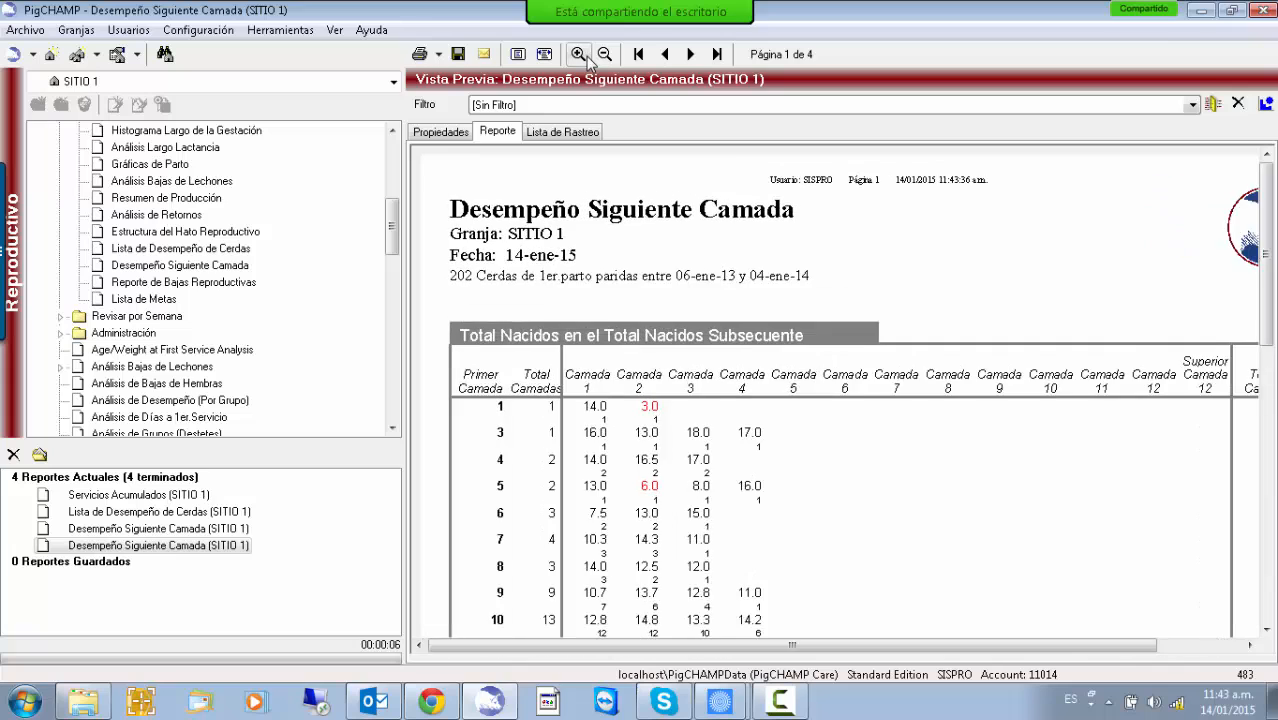
click(579, 55)
click(579, 55)
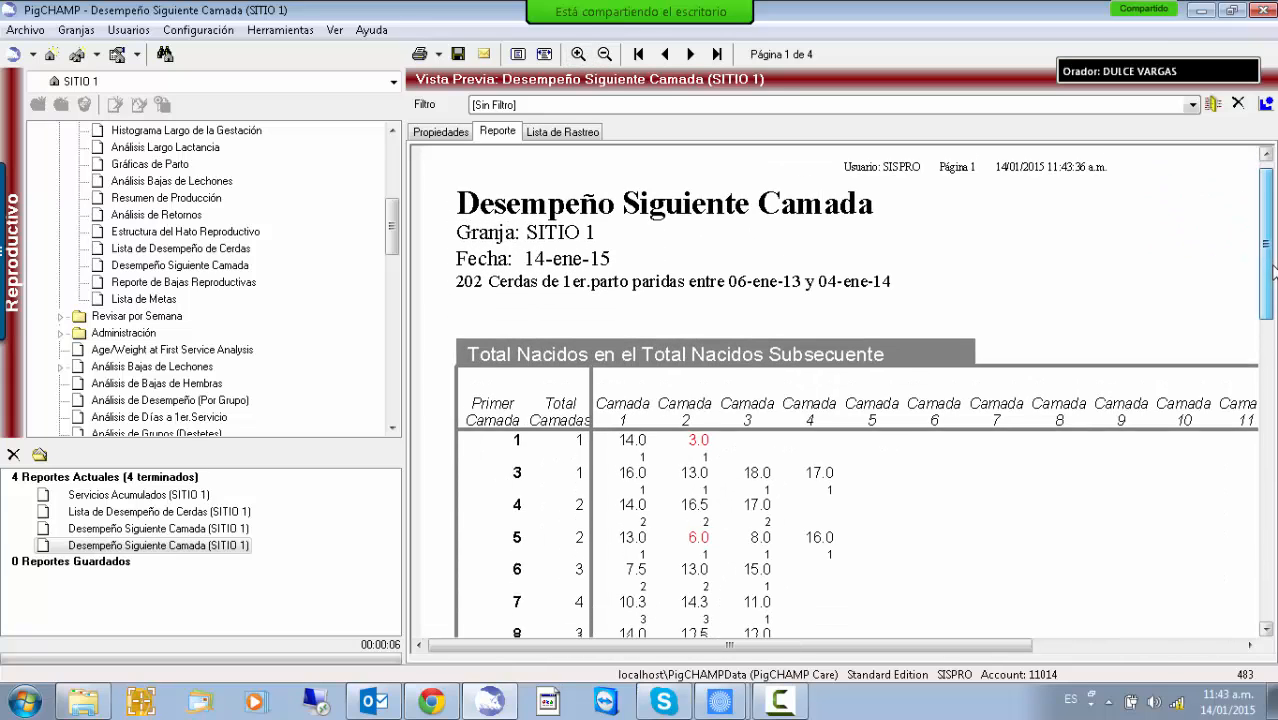
scroll(1274, 298, down, 3)
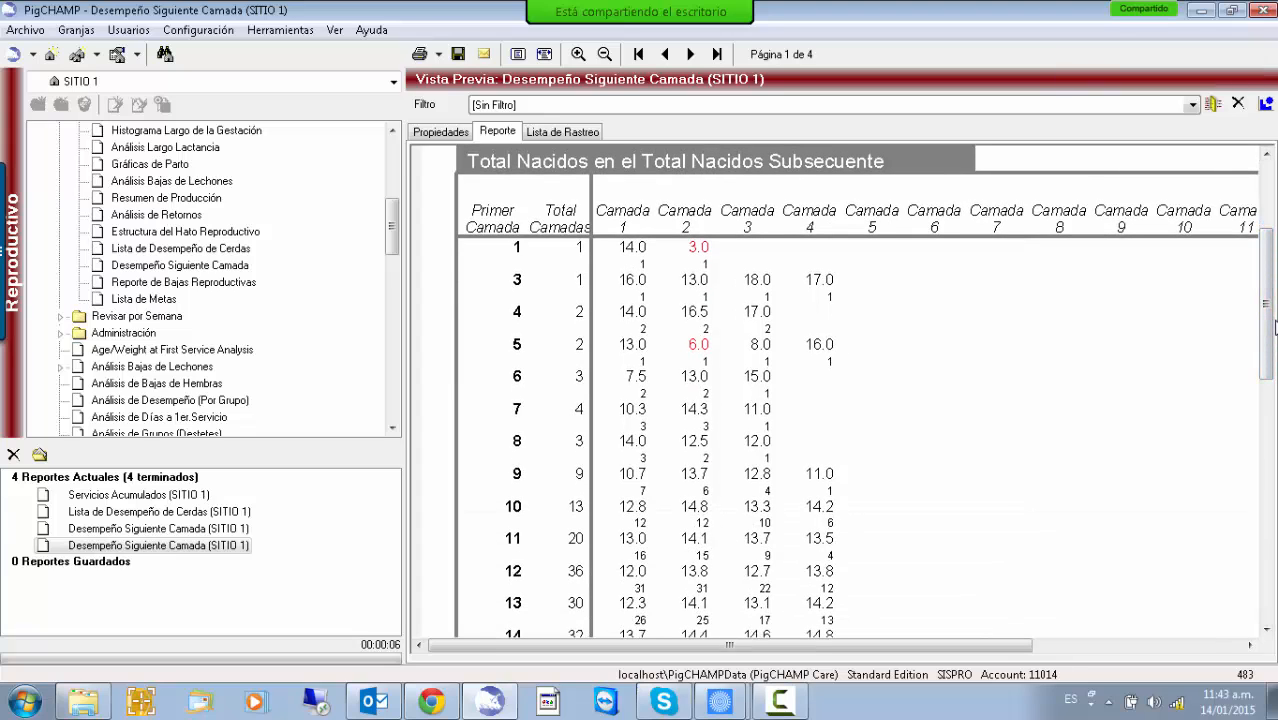
click(580, 250)
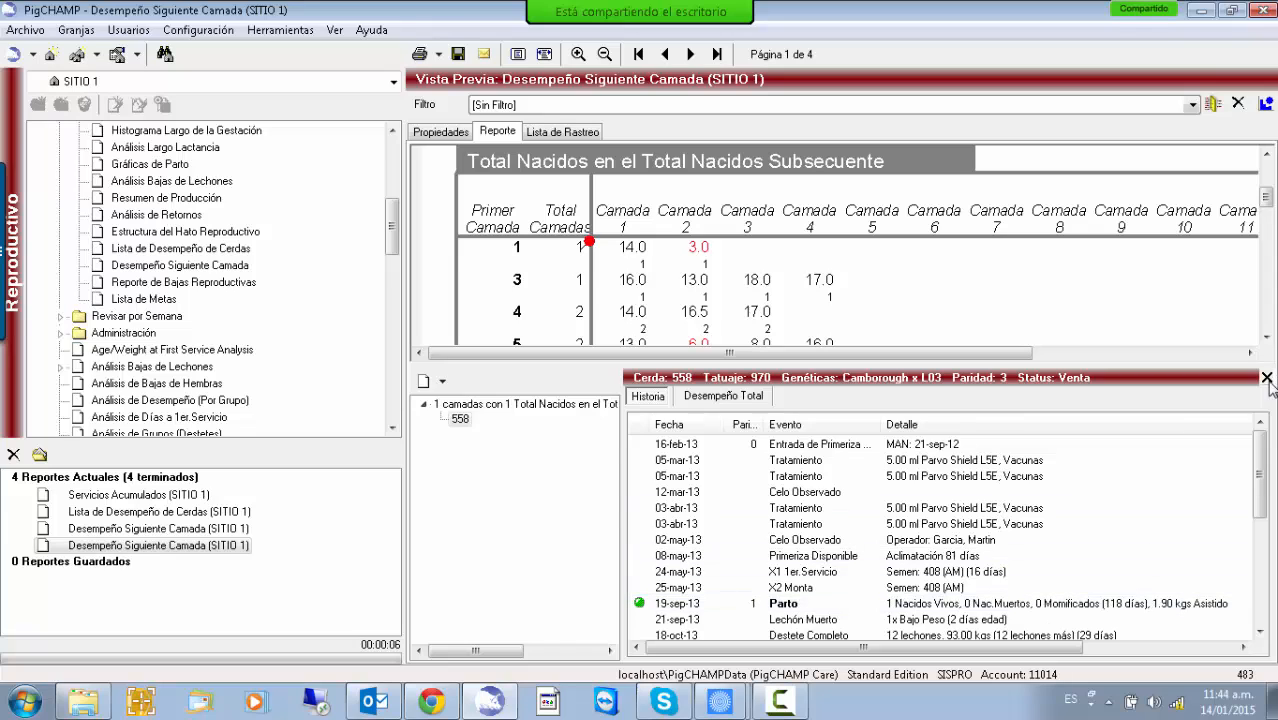
click(1266, 378)
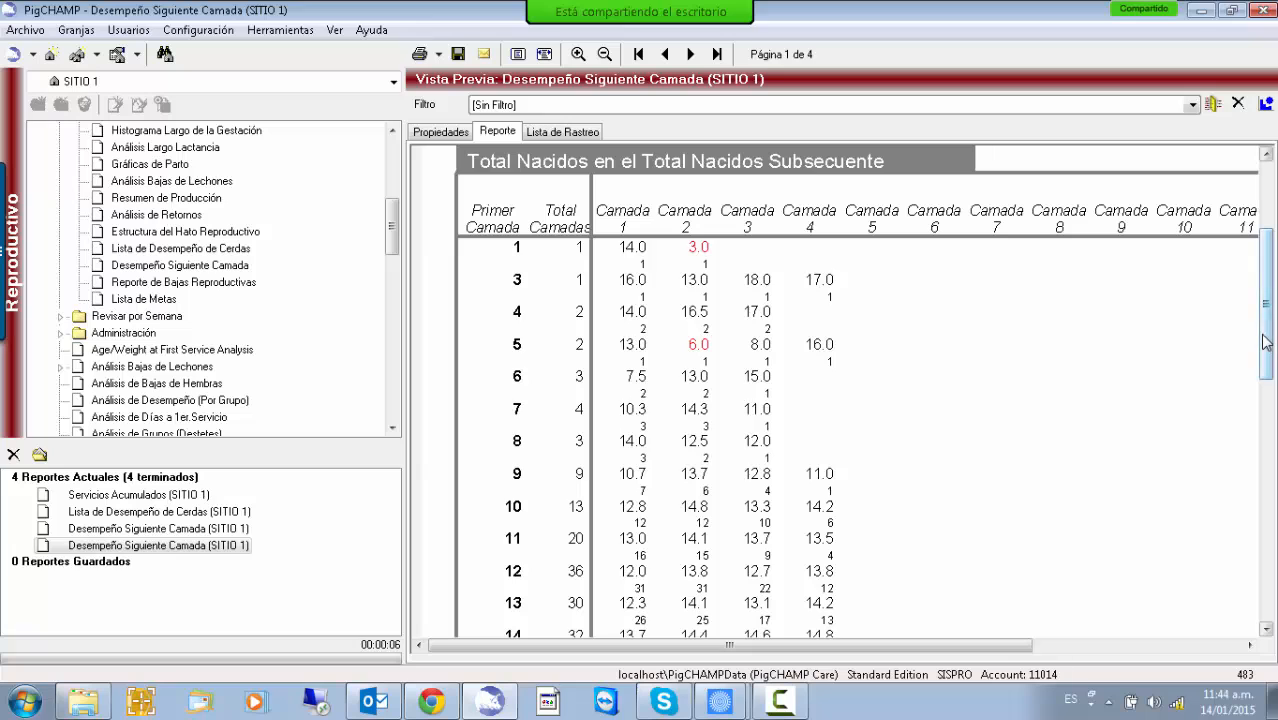
Examine the rest of the Total Nacidos table down to its totals row, and view the start of the Nacidos Vivos table
drag(1265, 345, 1270, 399)
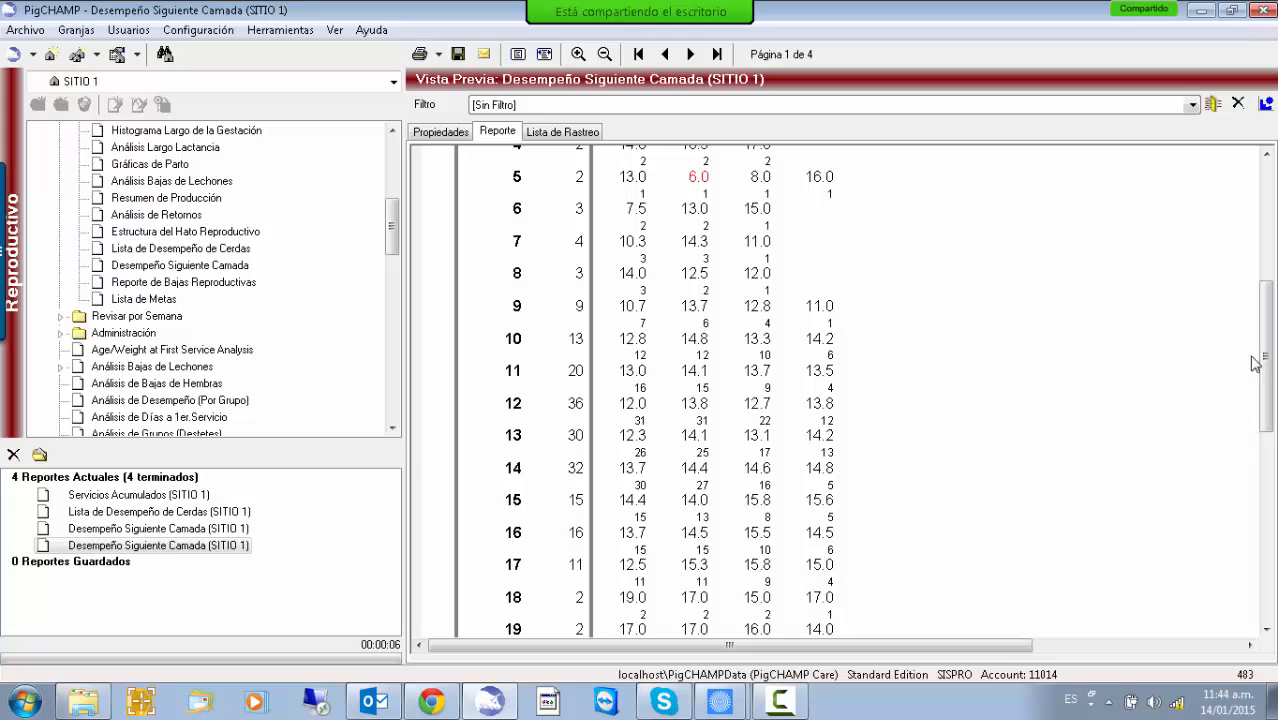
scroll(1266, 357, down, 3)
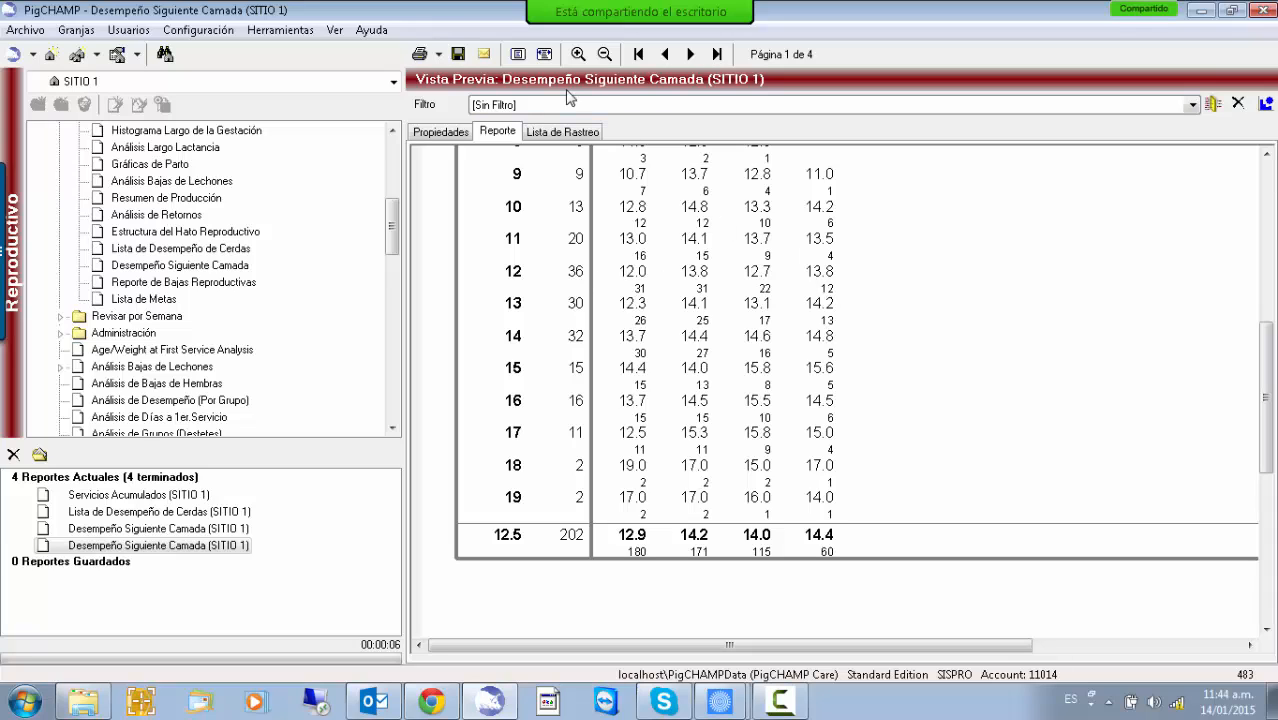
click(688, 57)
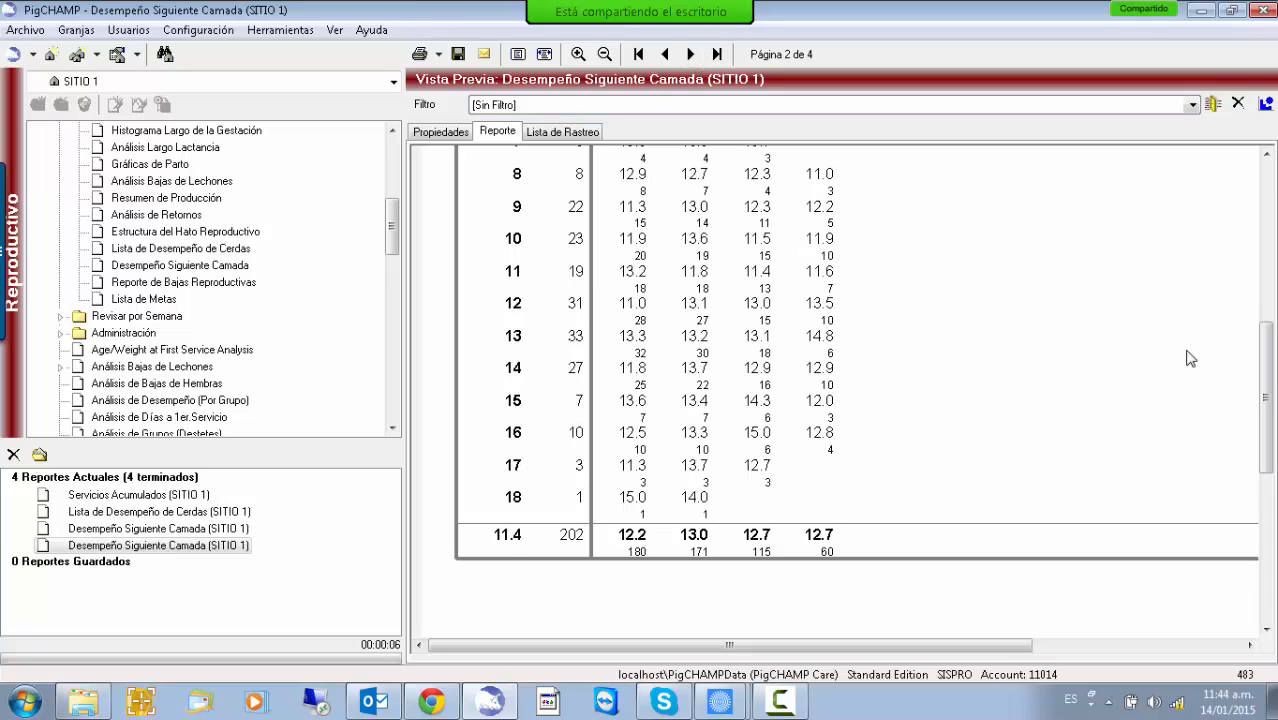
drag(1267, 357, 1265, 288)
scroll(1268, 310, up, 2)
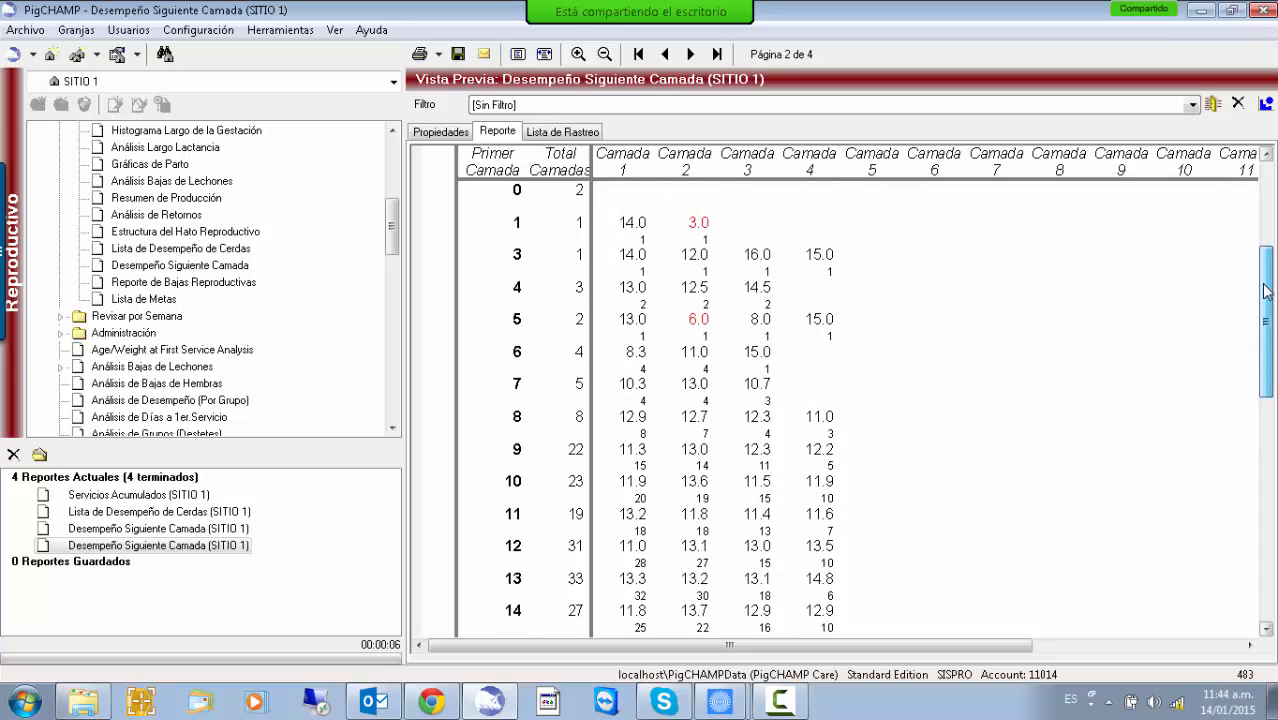
Inspect the histories of sows 440 and 450 behind the 0-piglet Nacidos Vivos row, and view the table's remaining rows
click(579, 191)
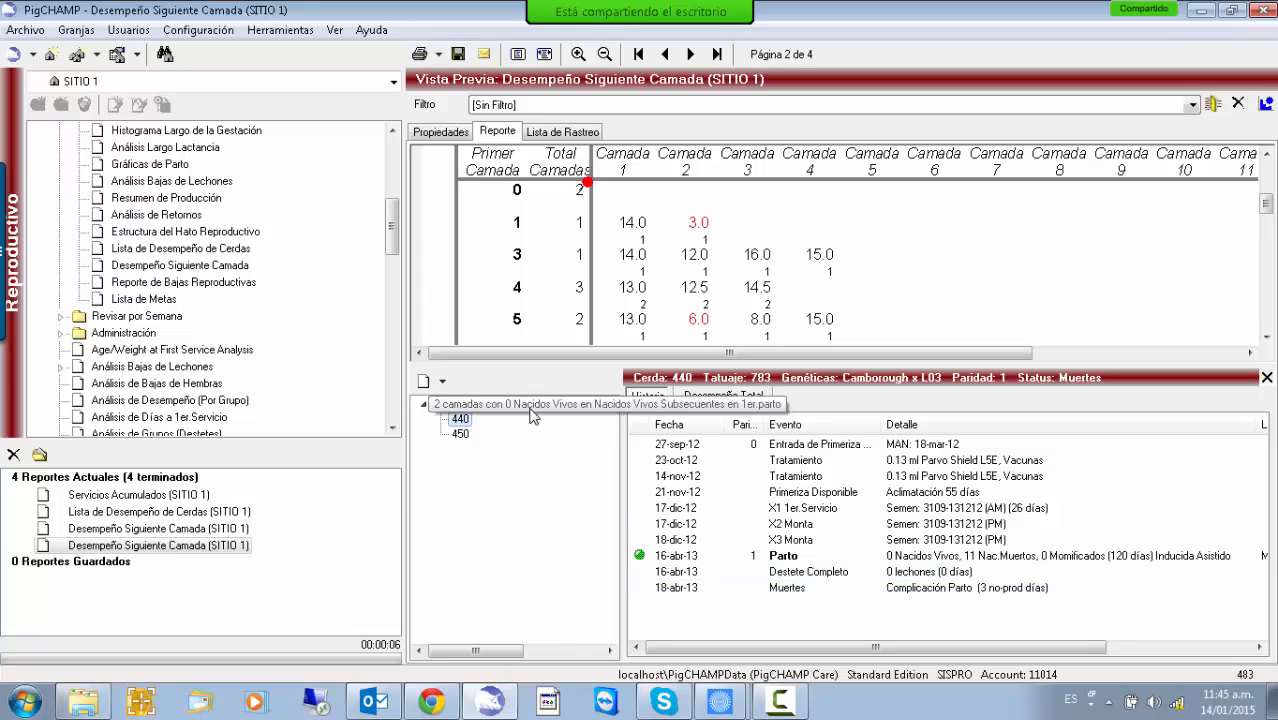
click(459, 434)
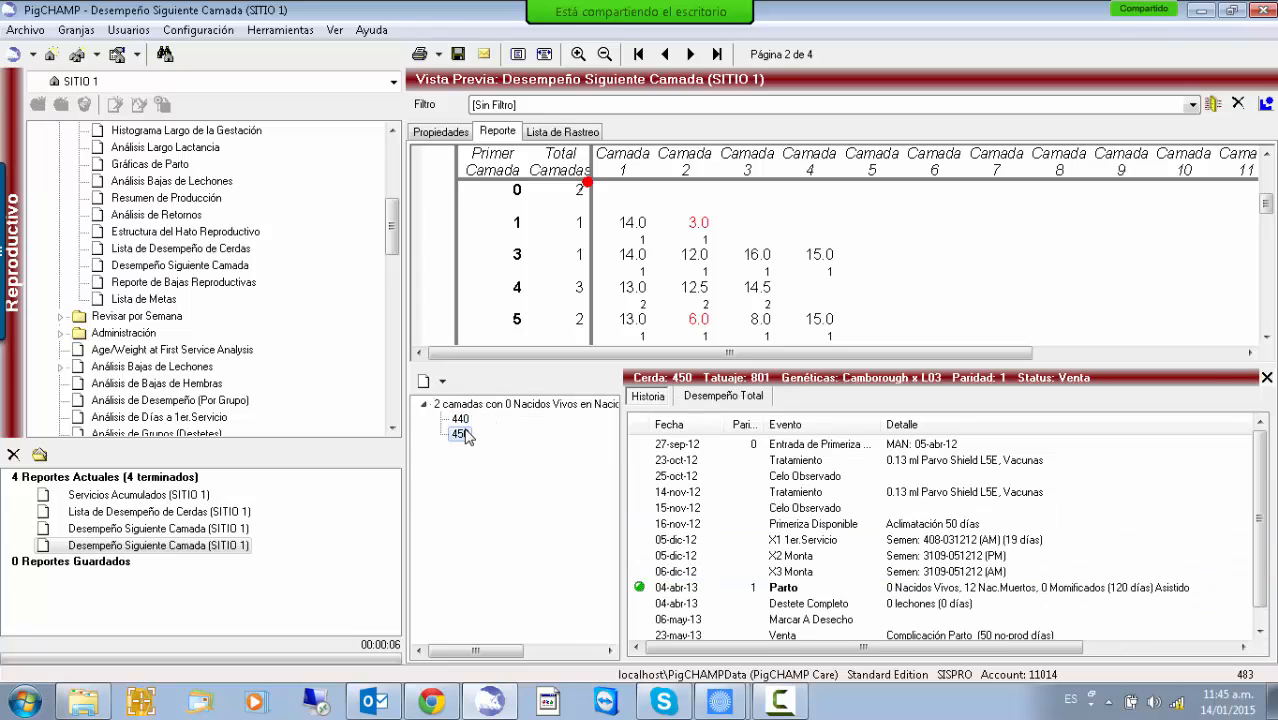
scroll(1266, 535, down, 1)
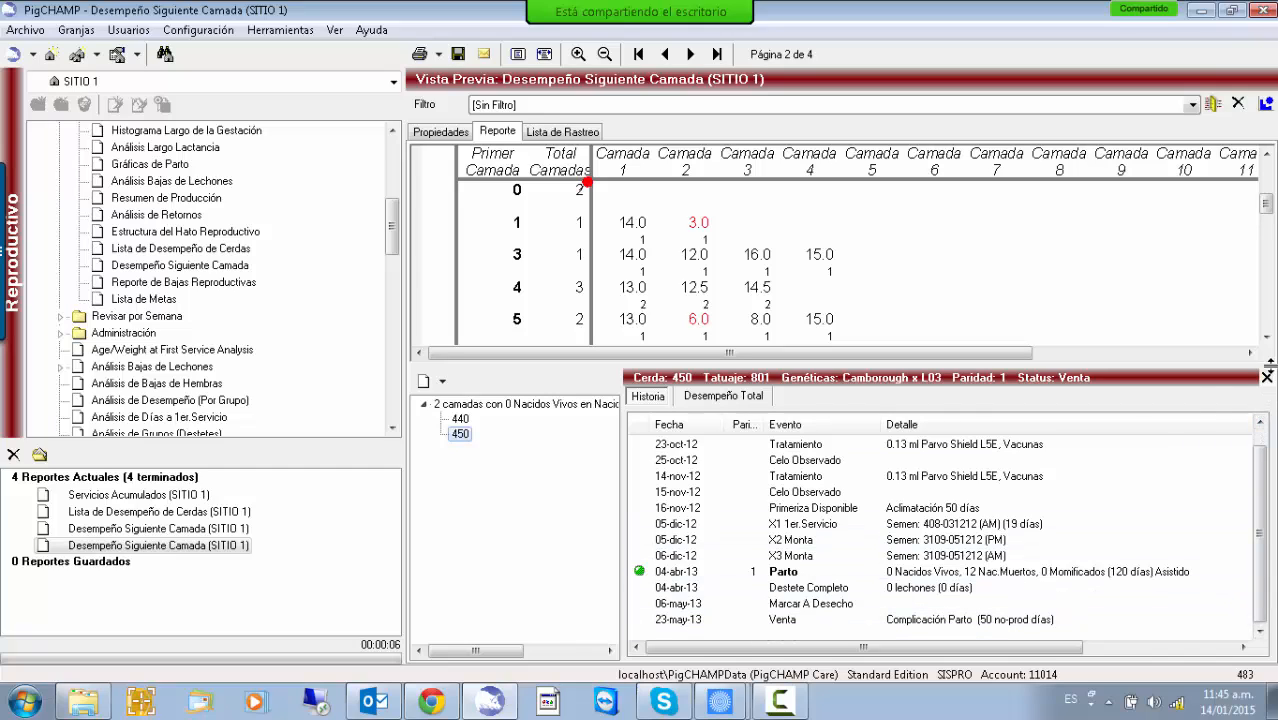
click(1267, 377)
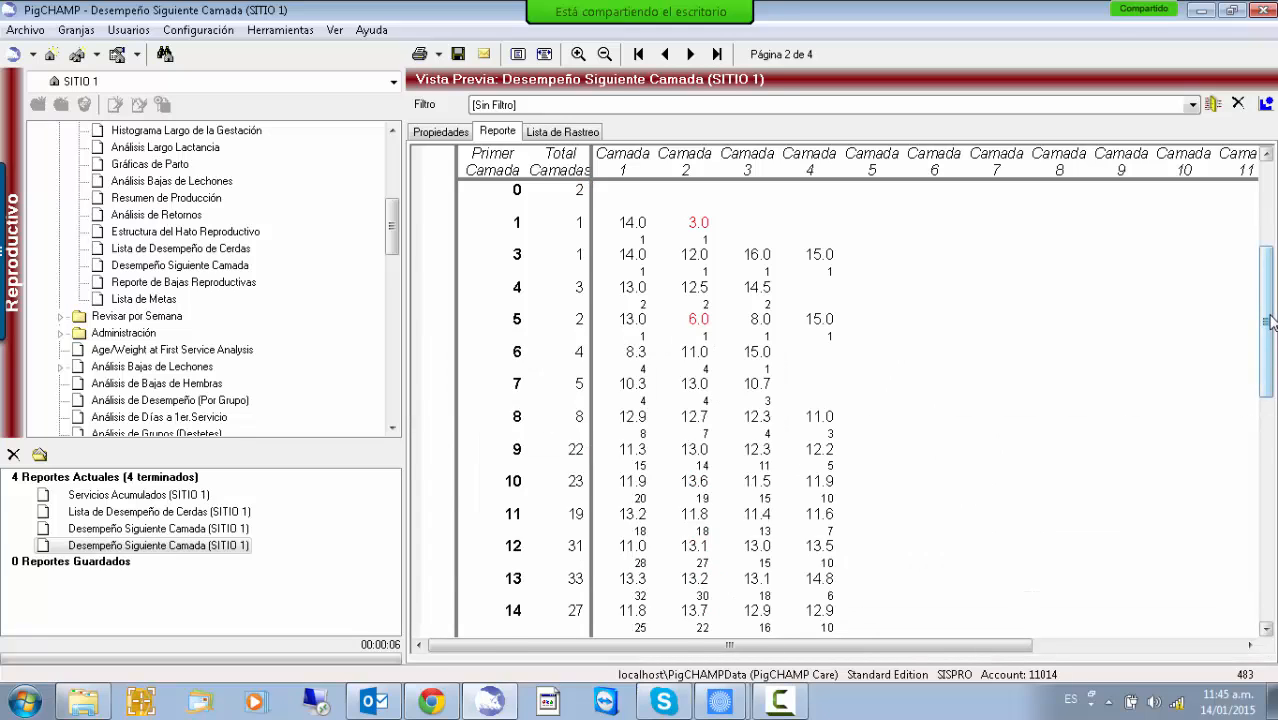
drag(1268, 320, 1268, 362)
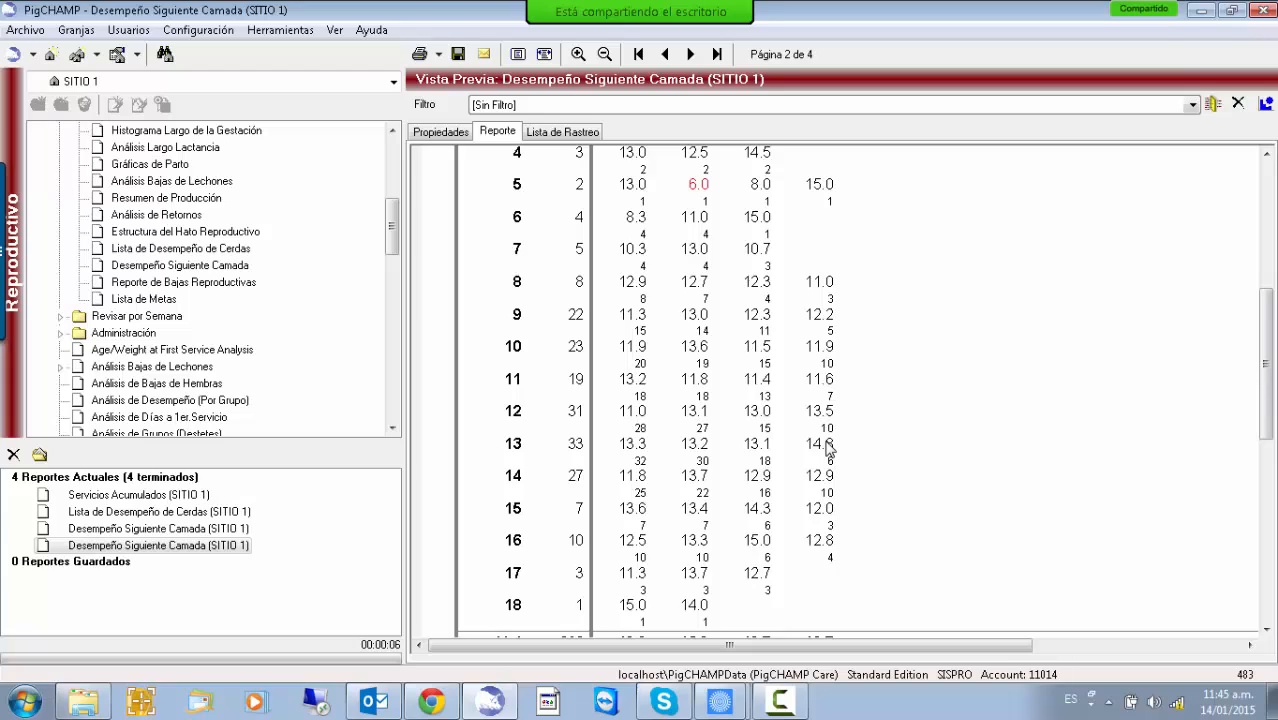
On the Nacidos Muertos page, inspect the history of the sow in the 12-stillborn row and view the all-litters column
click(690, 58)
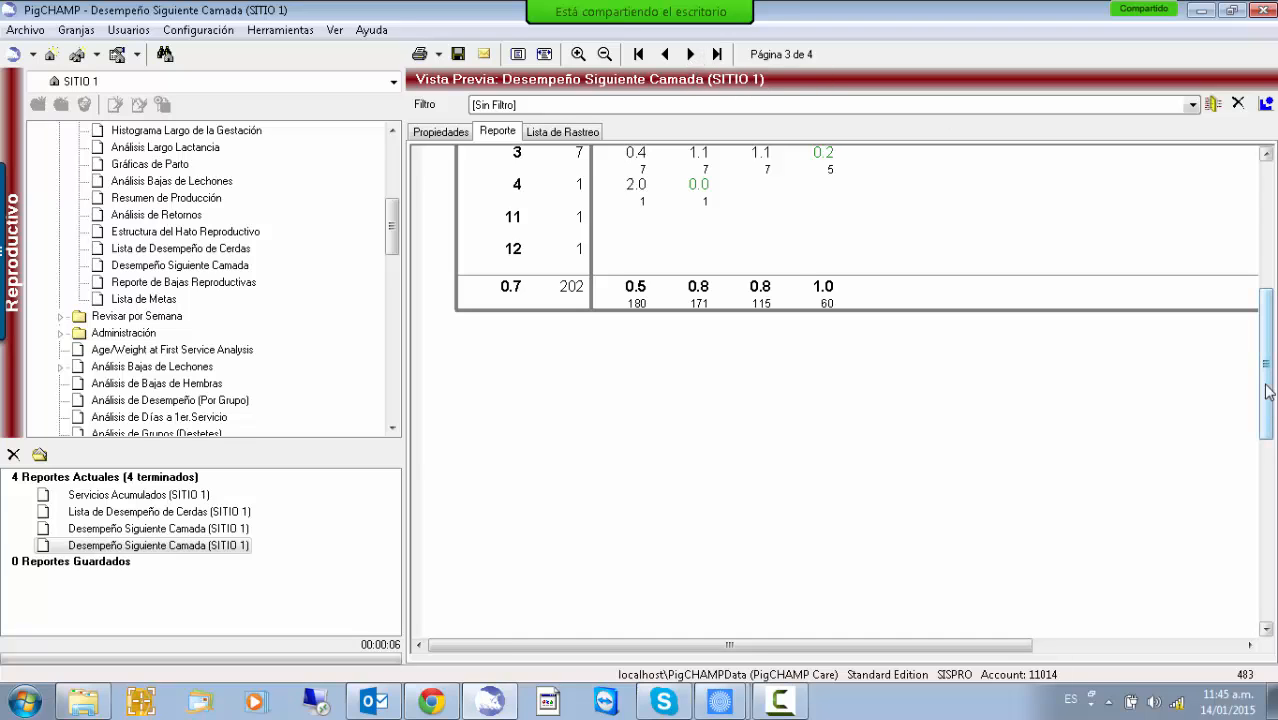
drag(1268, 392, 1268, 322)
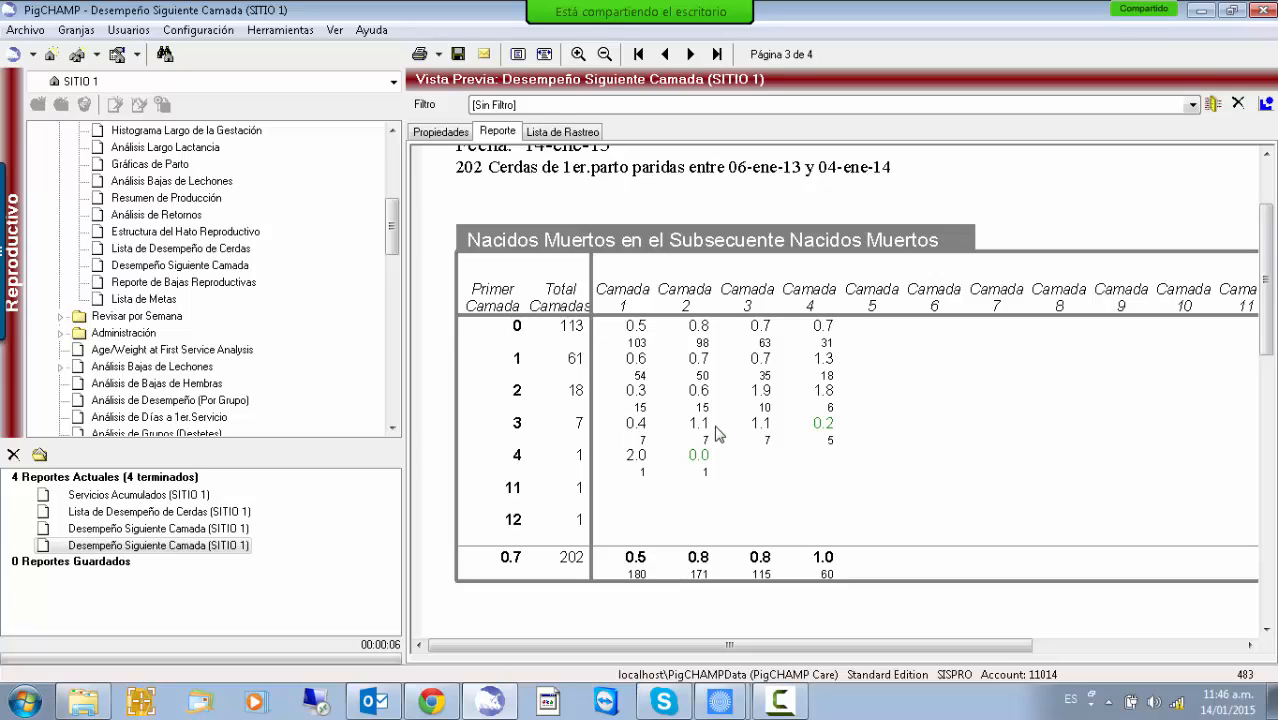
double_click(577, 527)
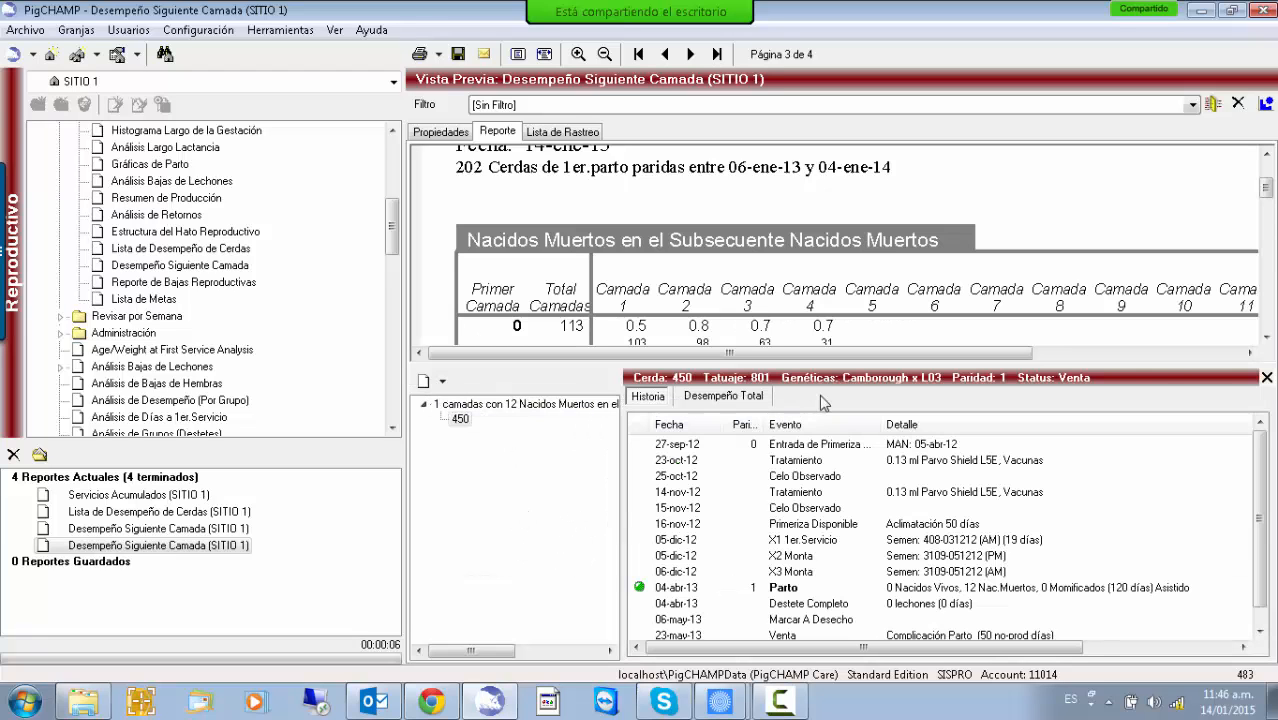
click(1266, 377)
mouse_move(698, 74)
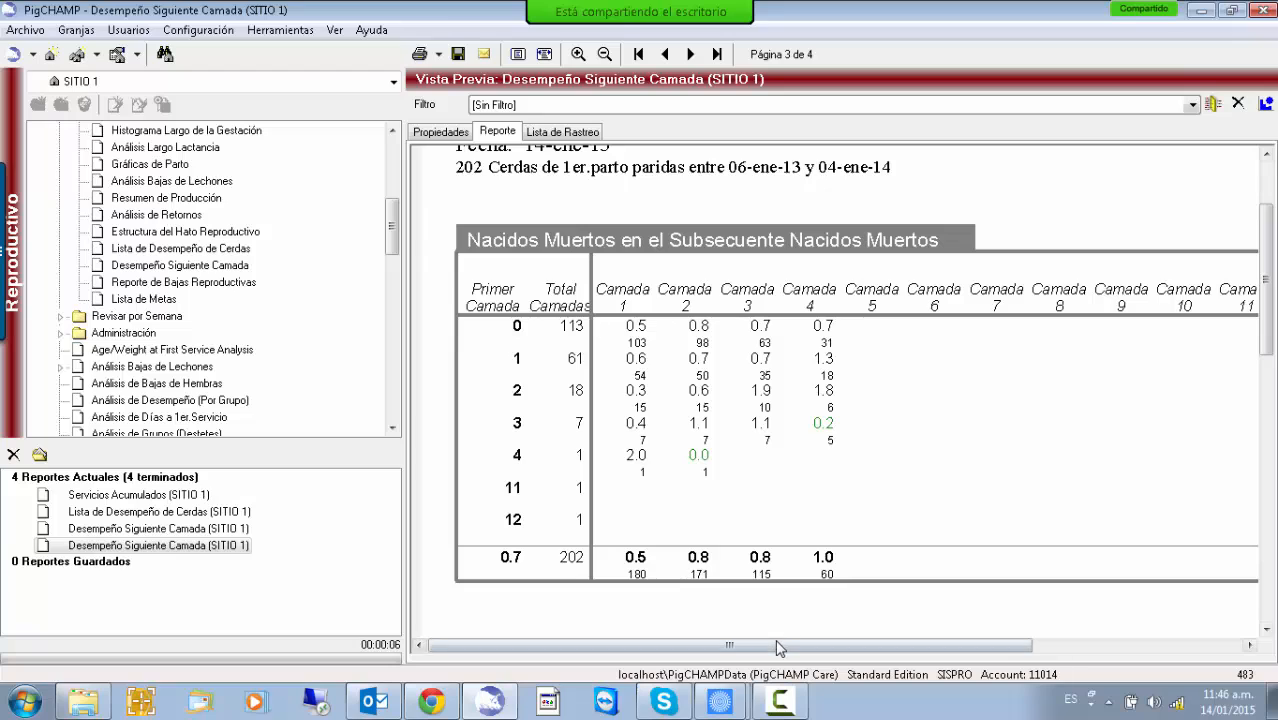
drag(855, 648, 1031, 648)
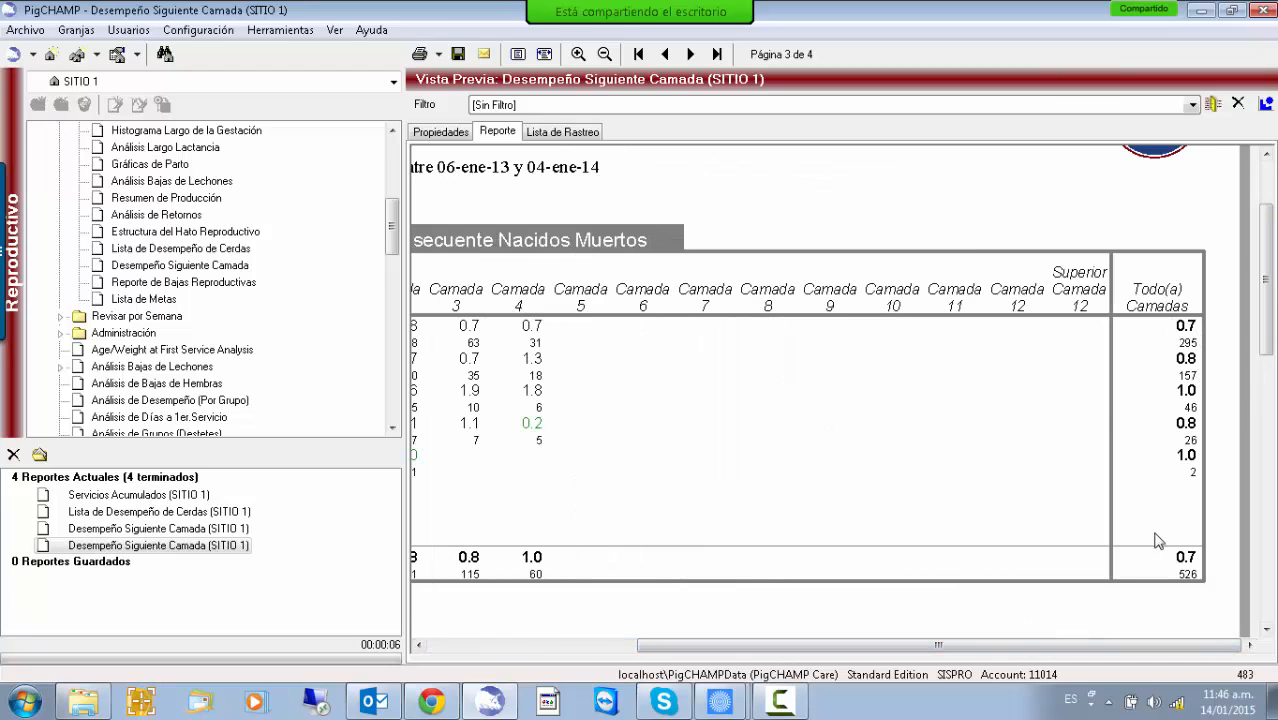
drag(1150, 646, 940, 646)
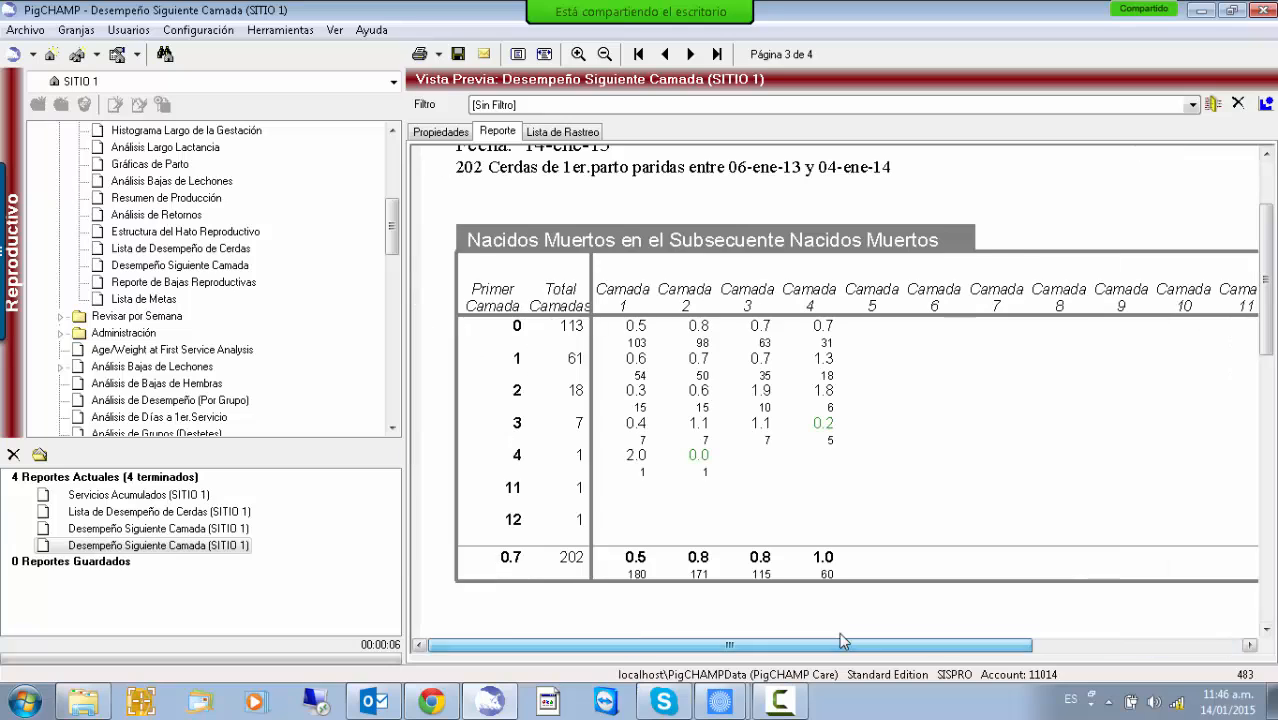
View the Edad a 1er. Servicio en Total Nacidos page and inspect the sows behind the -220 age group
click(691, 54)
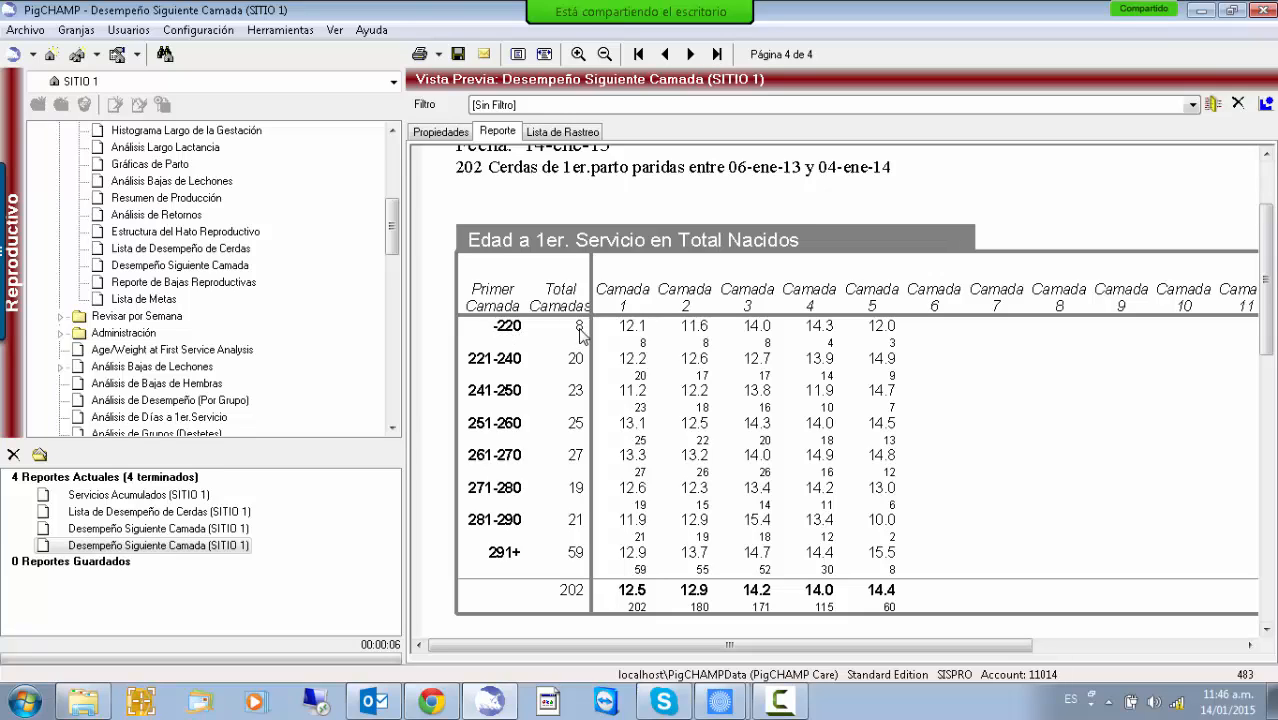
click(580, 328)
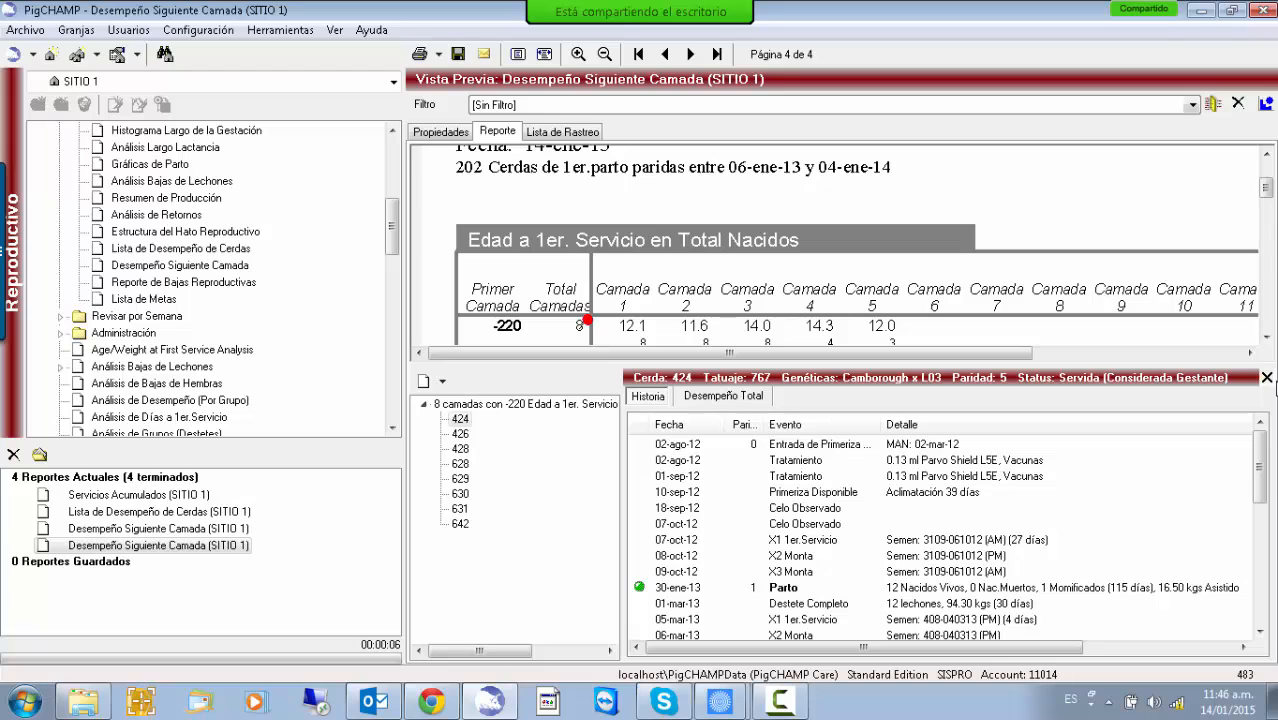
click(1266, 377)
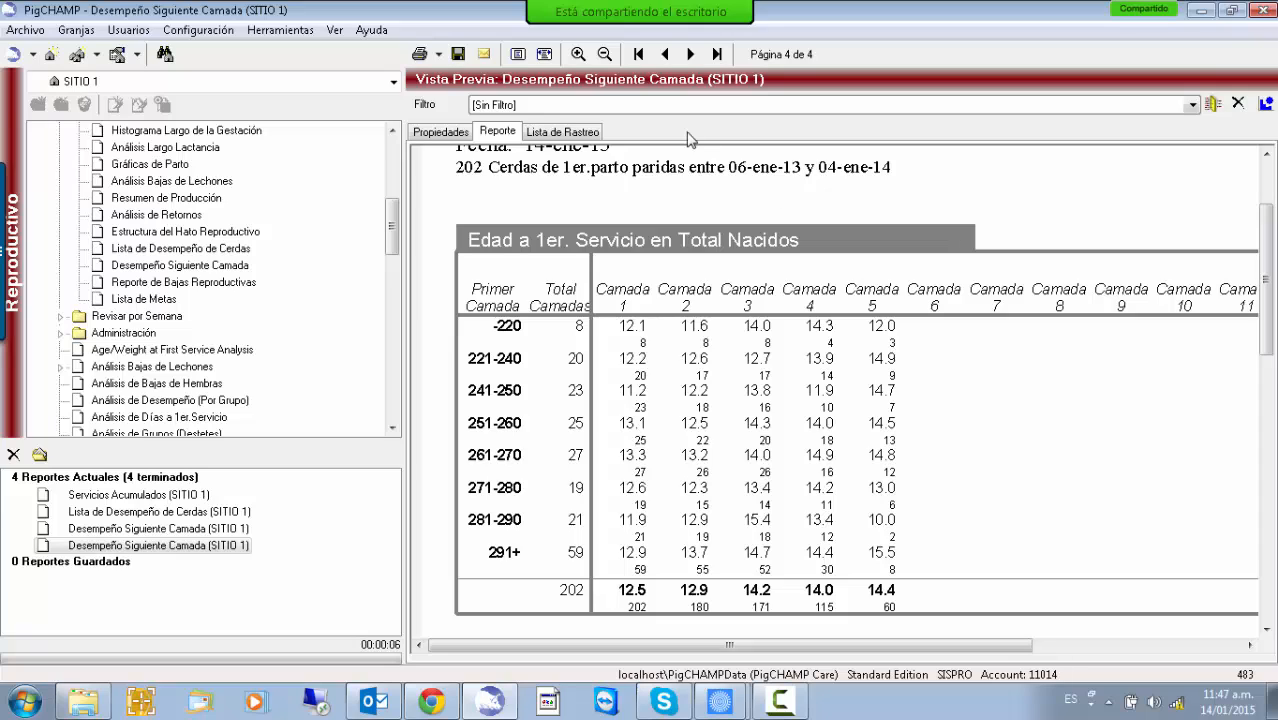
Return to the report's first page and view the Nacidos Vivos page again
click(639, 55)
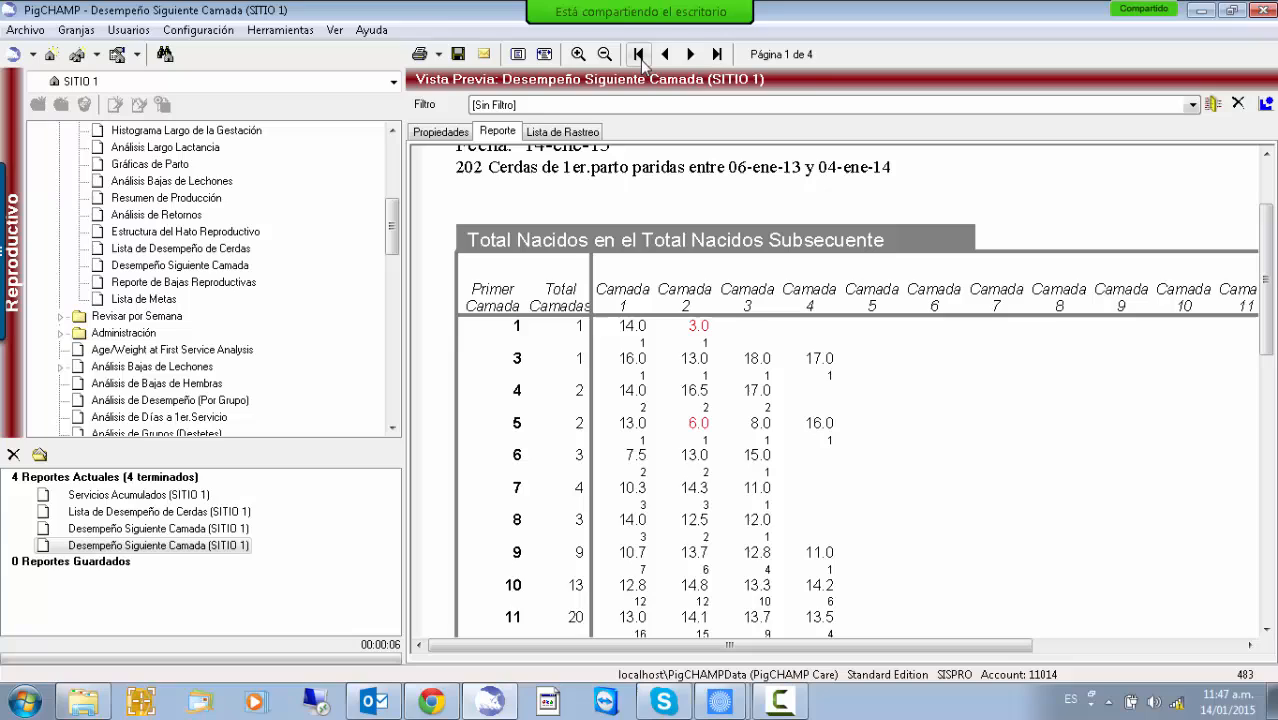
click(691, 55)
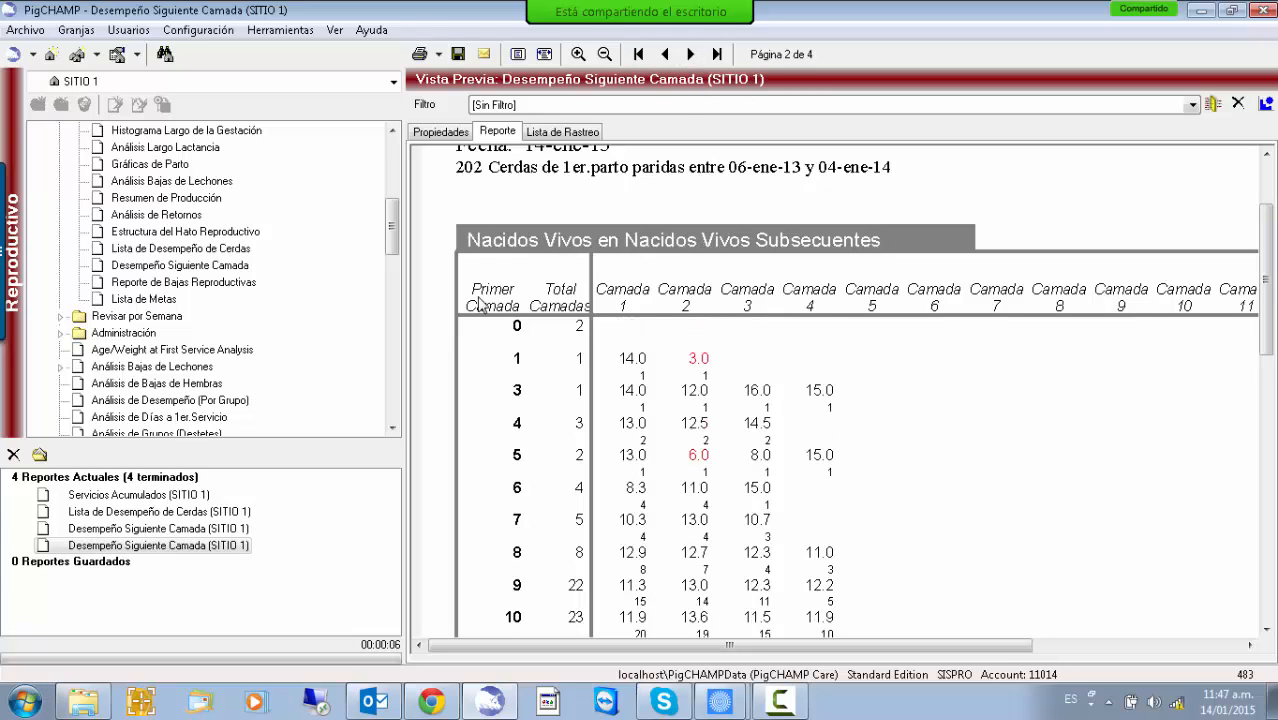